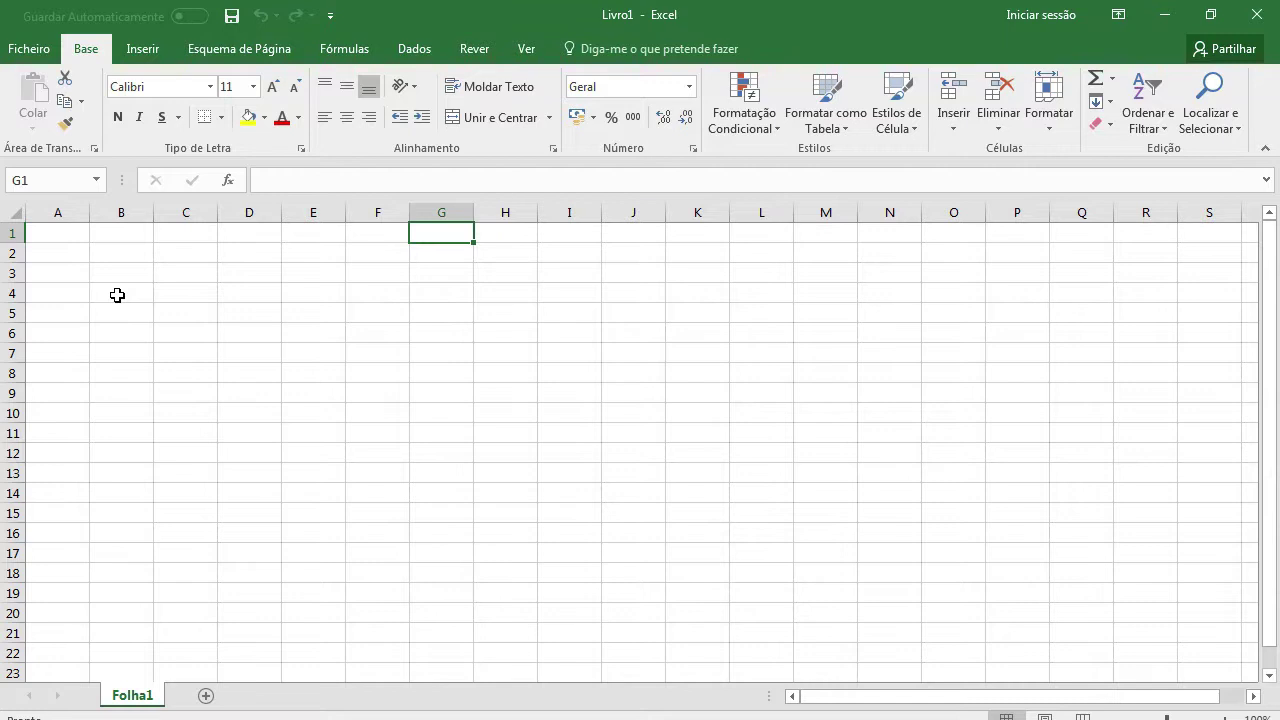
Enter the title 'CLASSIFICAÇÃO DO 1º MÓDULO' in cell B3.
click(132, 268)
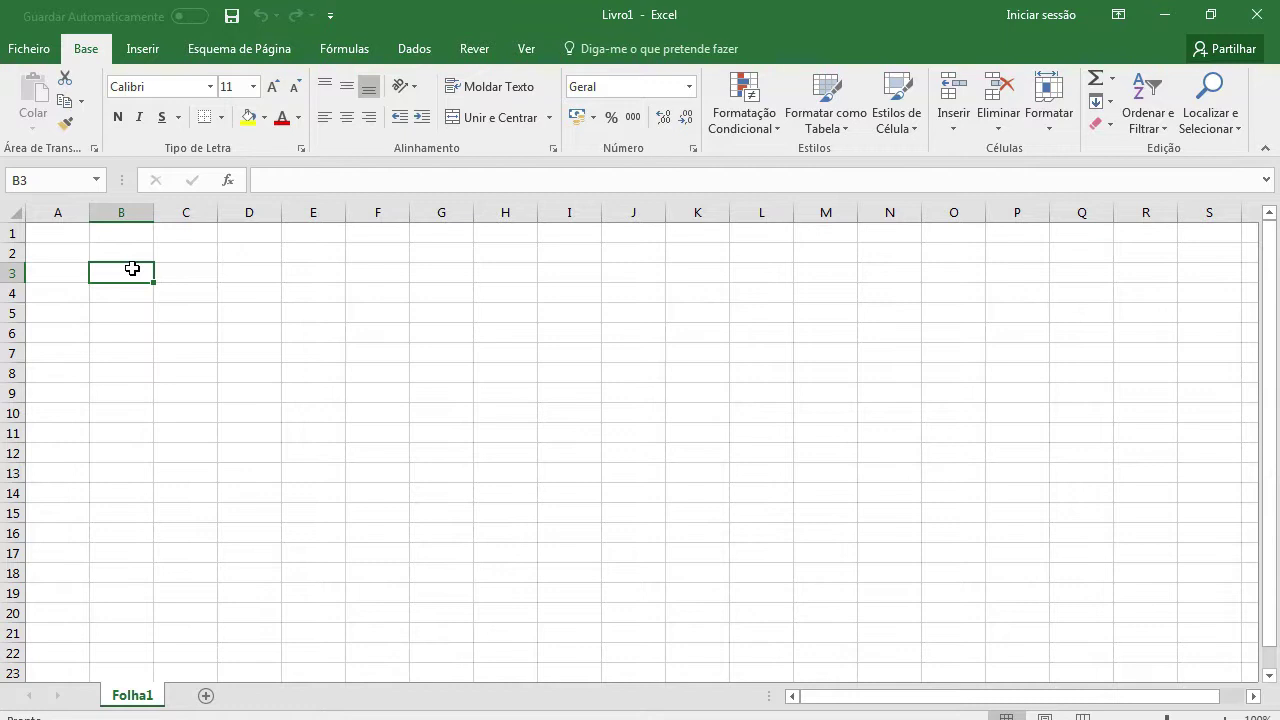
text(CLASSIFICA)
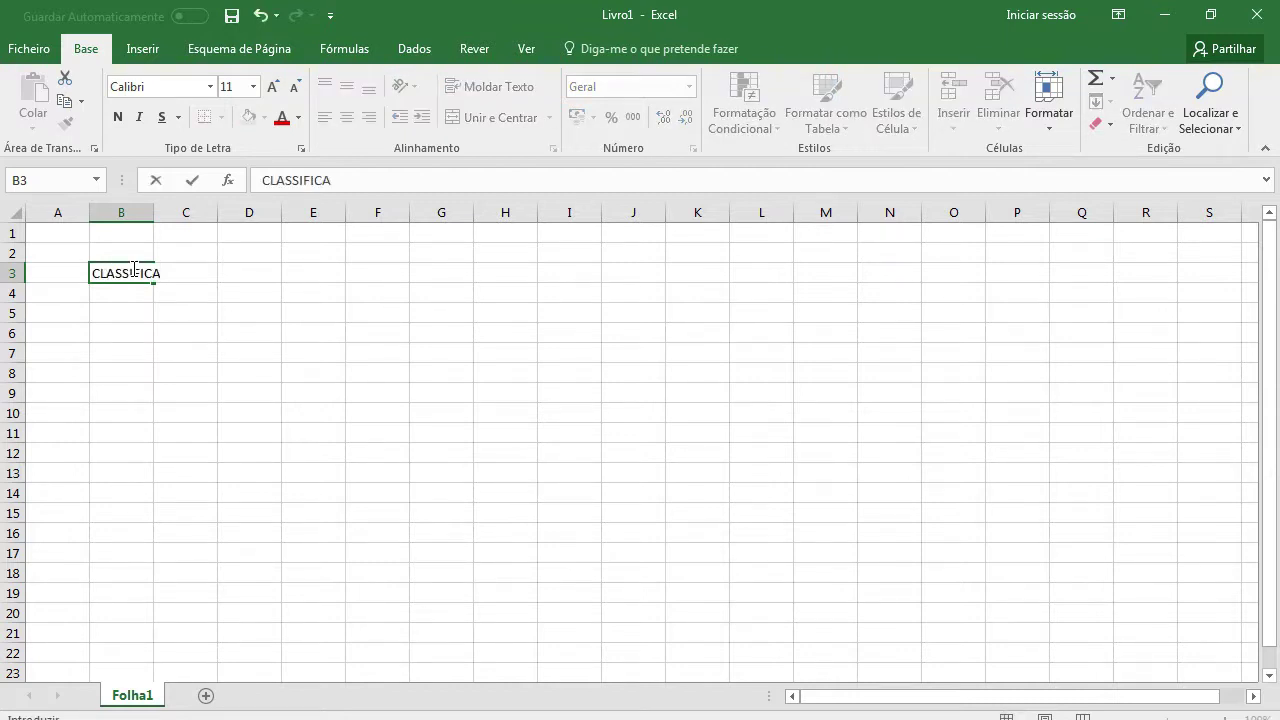
text(ÇA)
key(BackSpace)
key(BackSpace)
text(ÇÃ)
text(O DO)
text( 1º )
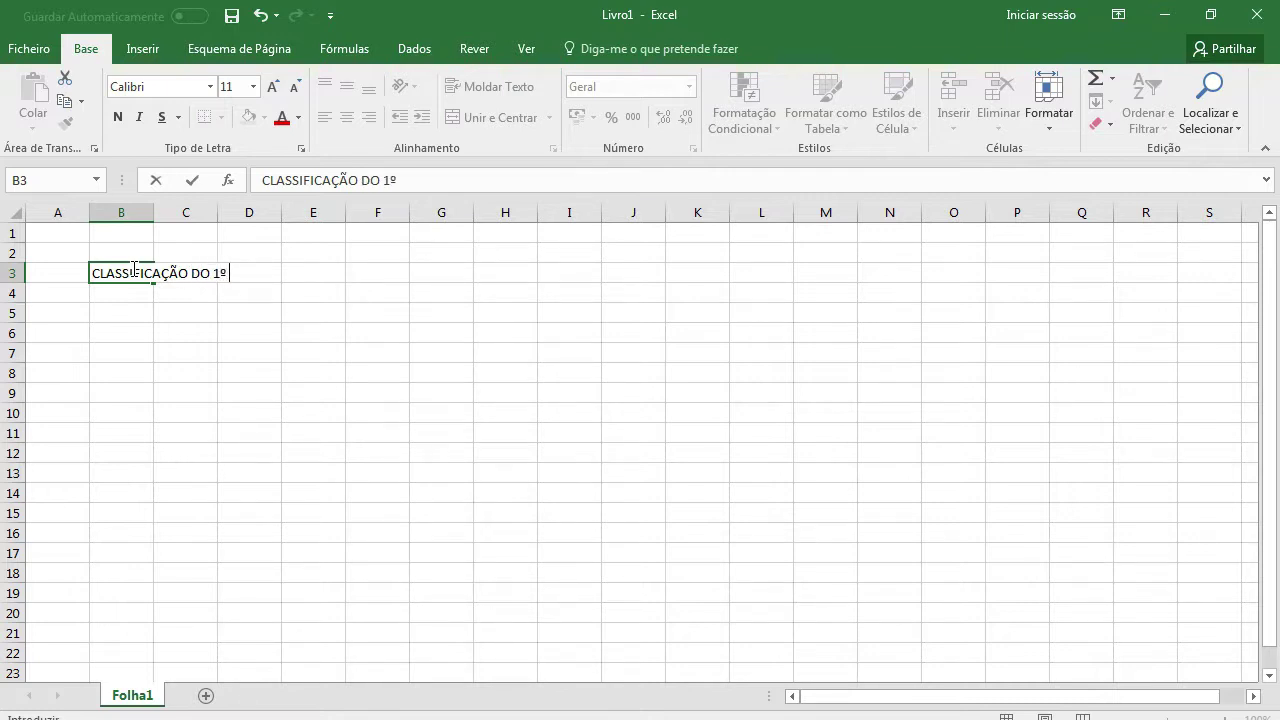
text(MÓDULO)
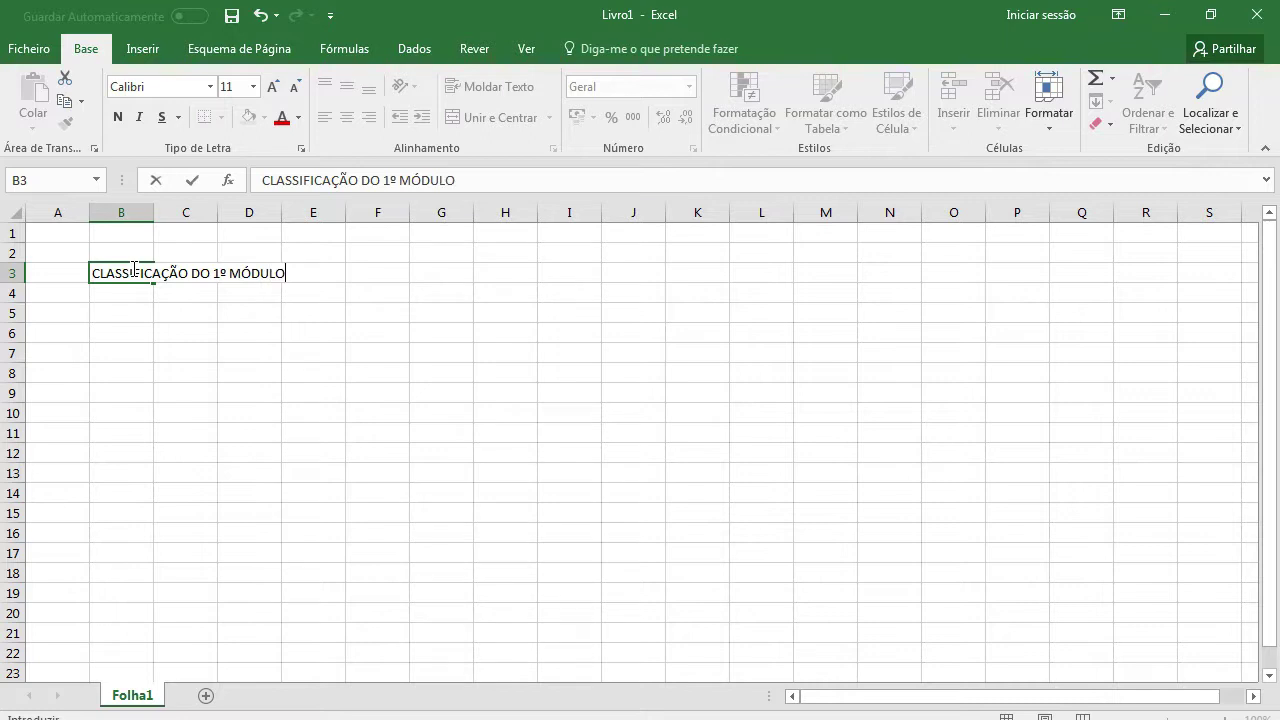
key(Return)
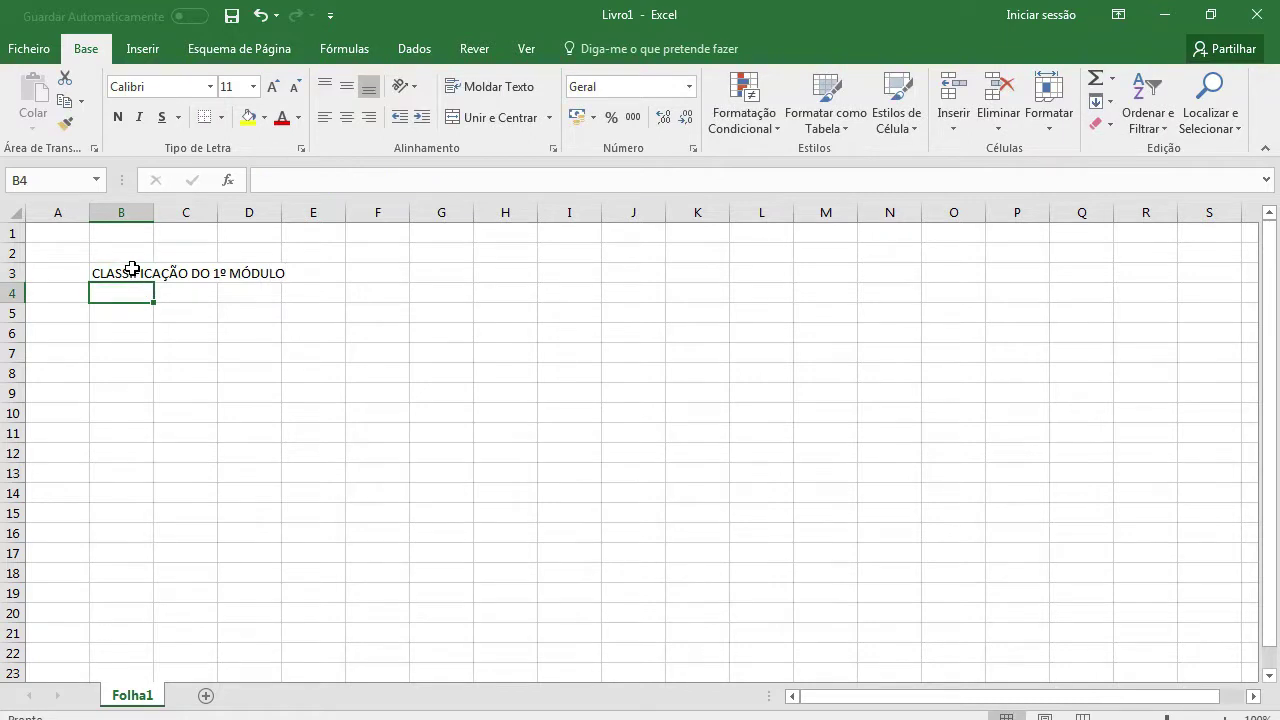
Add an 'N.º' header in B4 with the numbers 1 to 5 beneath it.
text(n)
key(BackSpace)
text(N)
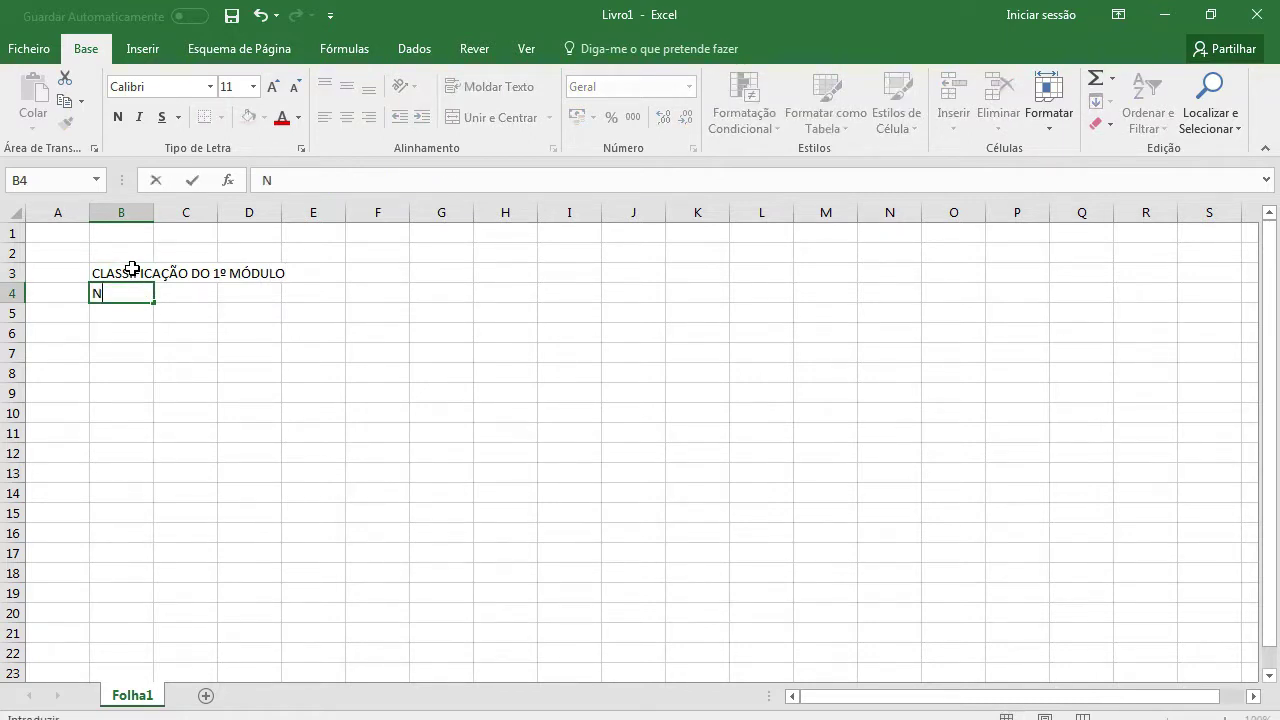
text(.º)
text( 1 2 3 4)
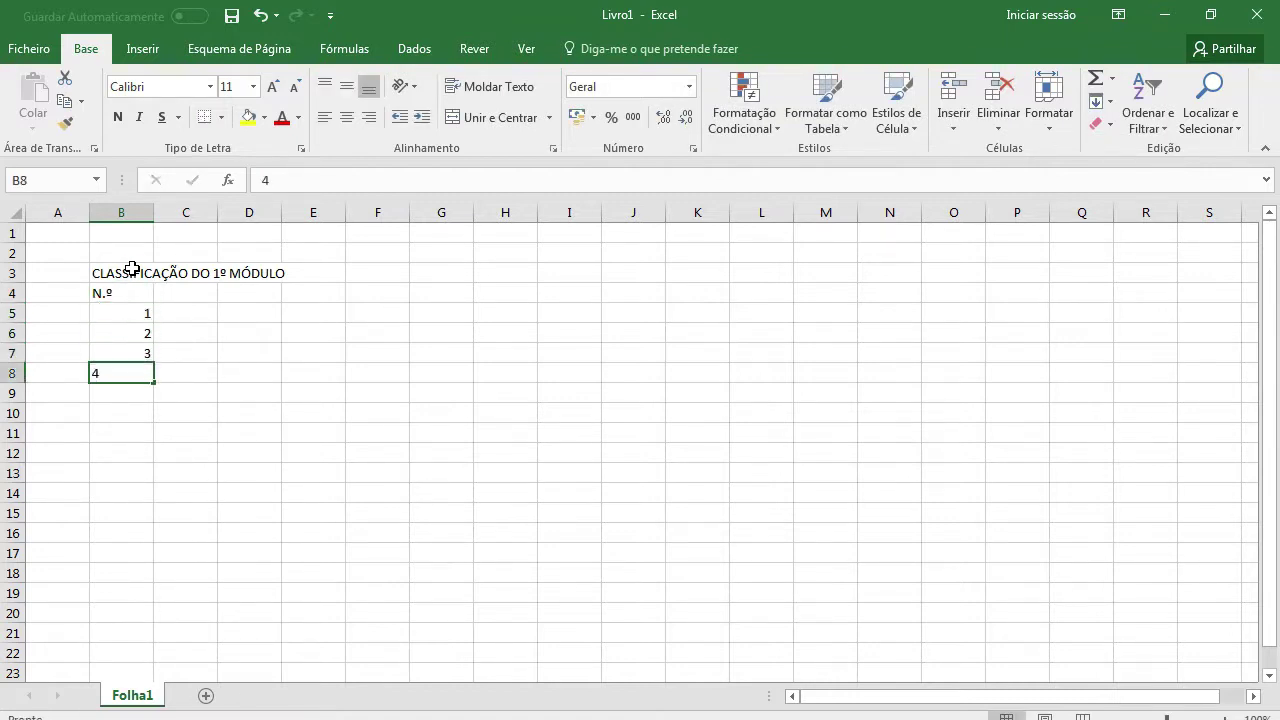
text( 5)
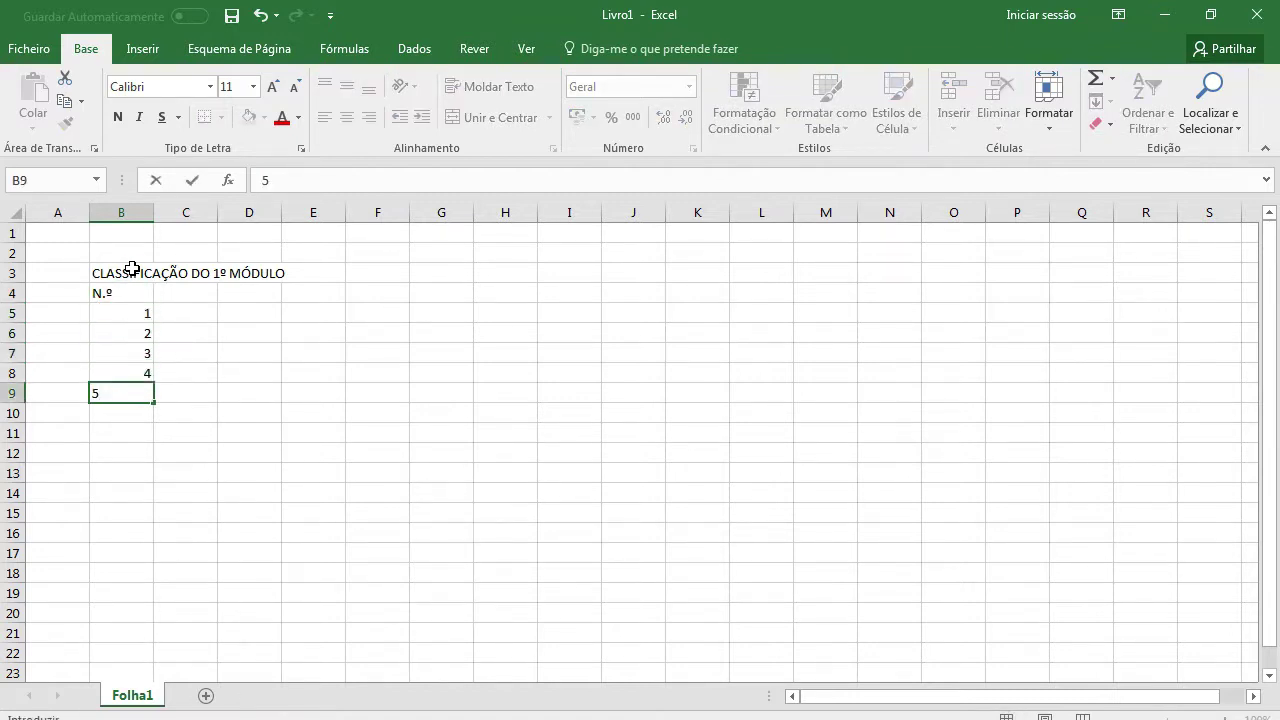
key(Tab)
key(Up)
key(Up)
key(Up)
key(Up)
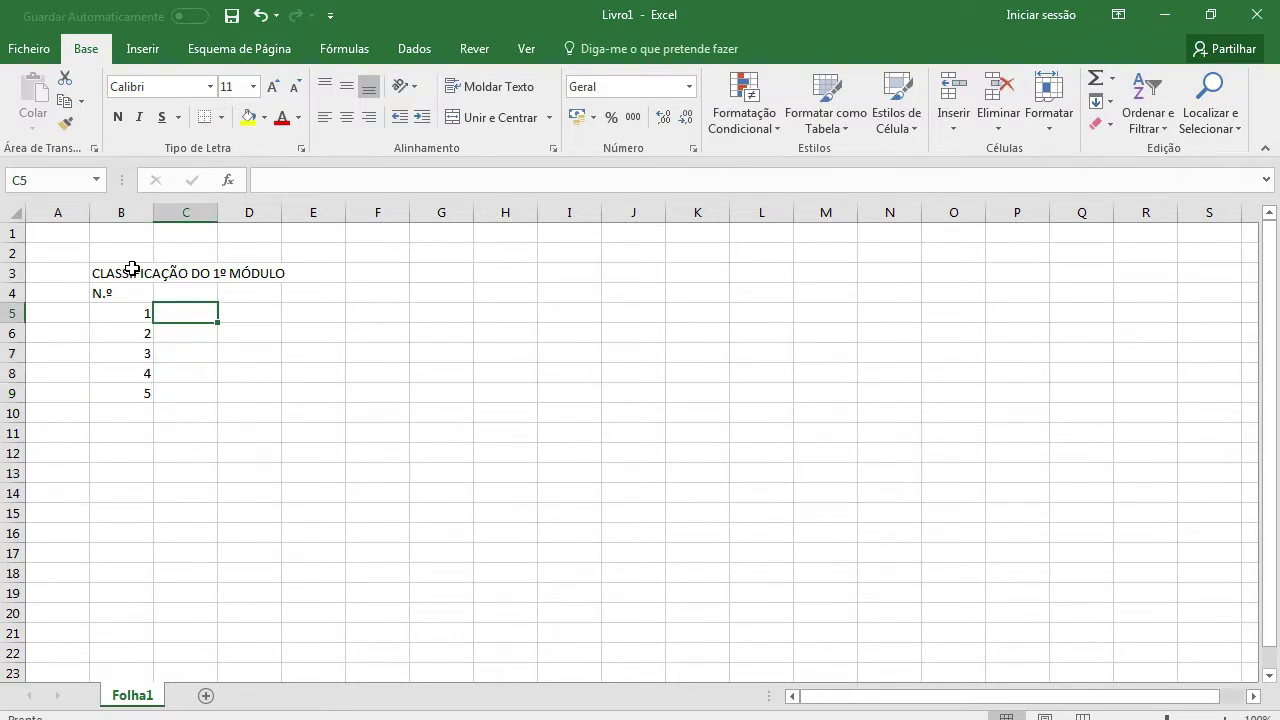
key(Up)
Add a 'Nome' header in C4 and enter the first two student names below.
text(Nome)
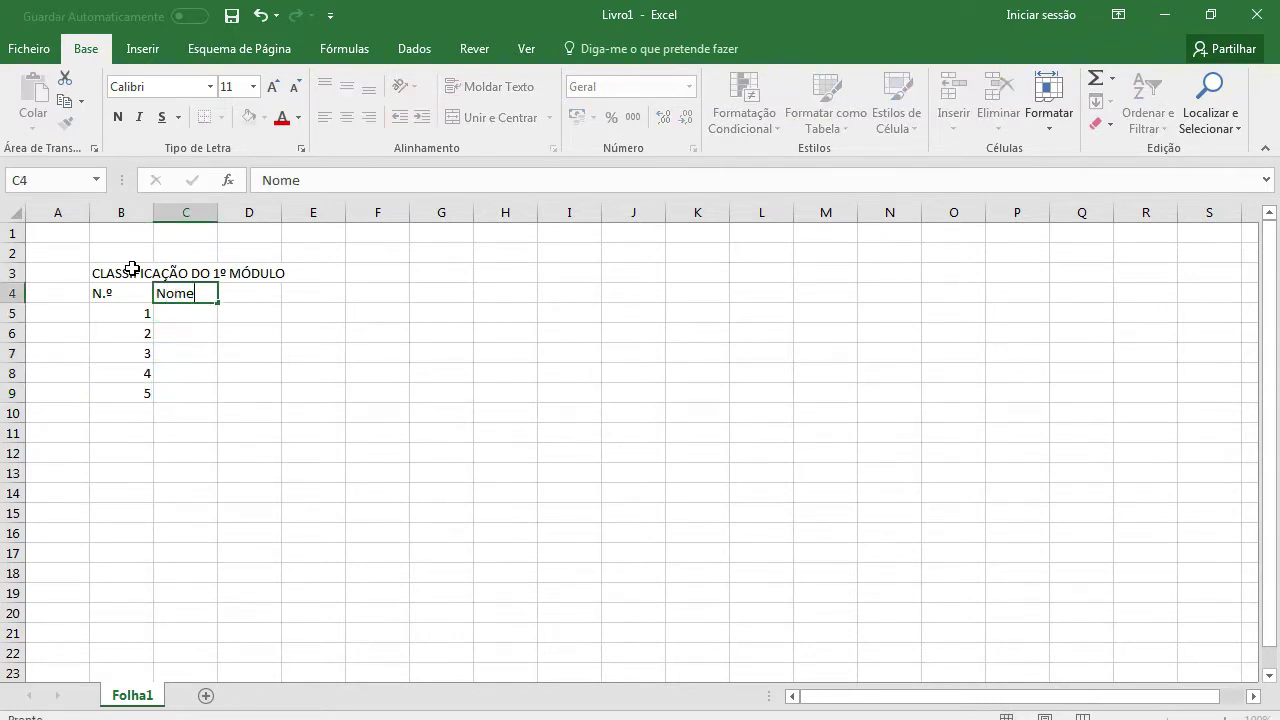
key(Tab)
key(Down)
key(Left)
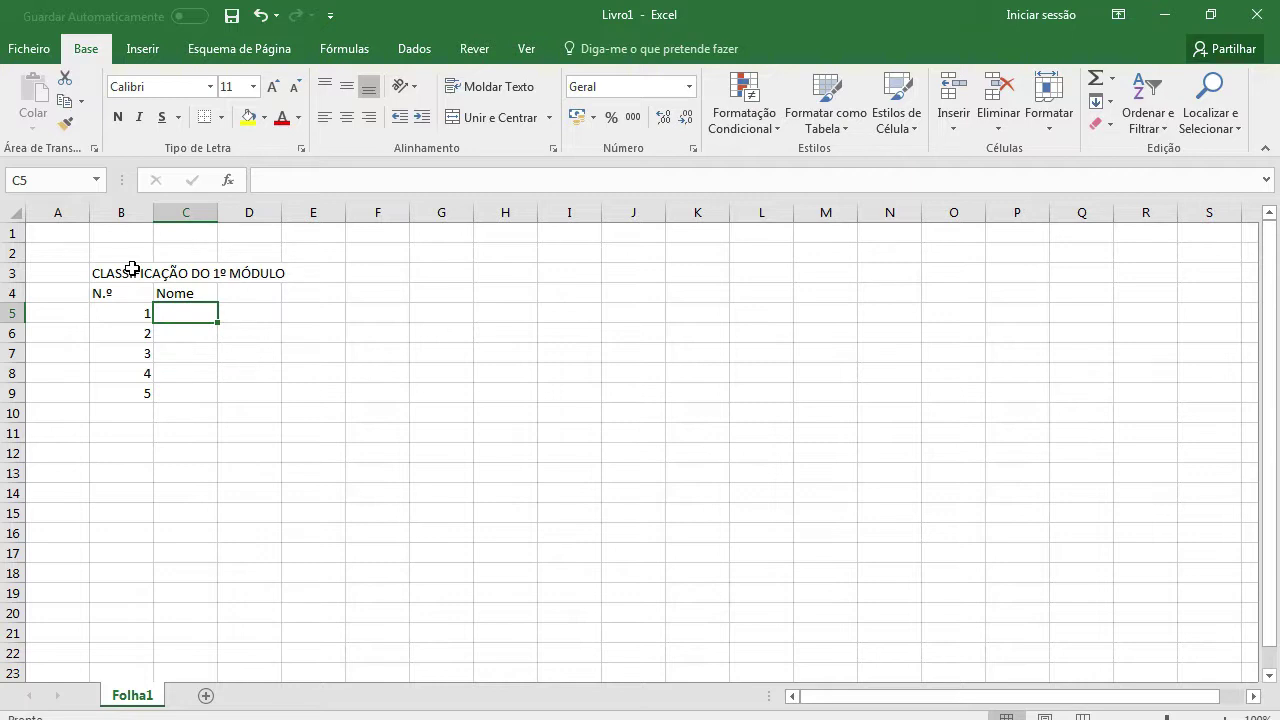
text(André Filipe)
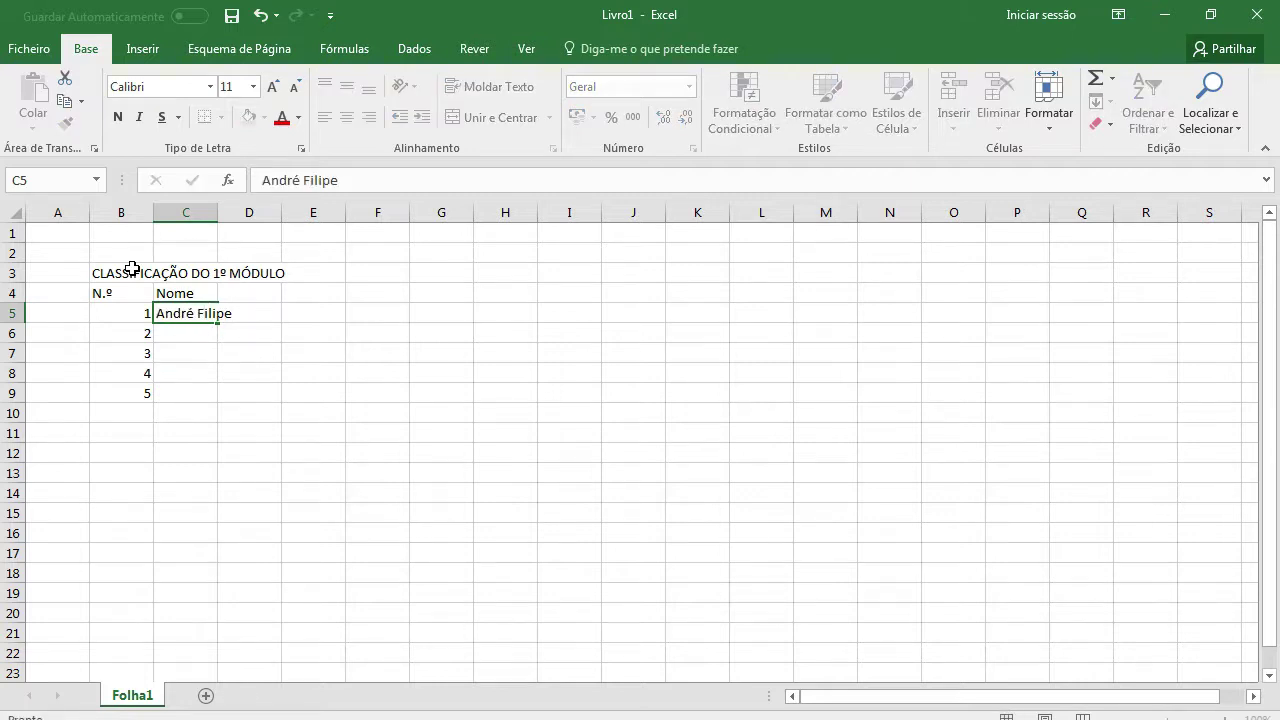
key(Return)
text(I S)
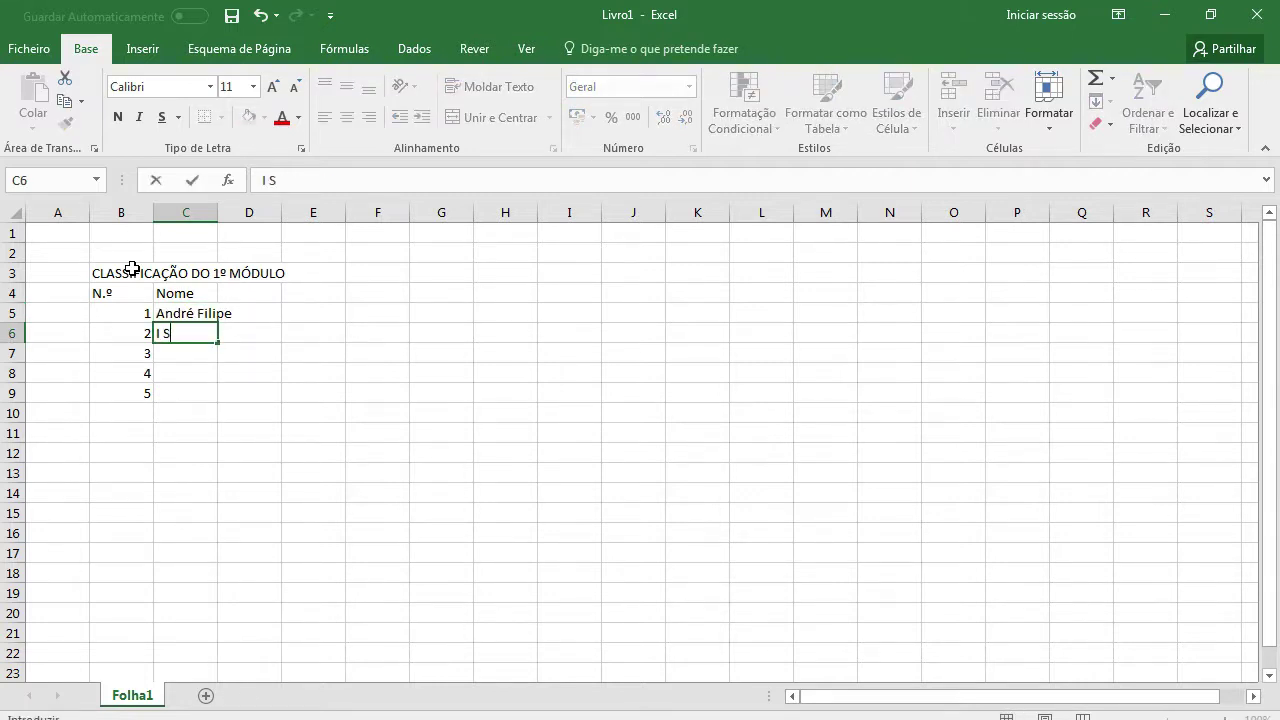
text(yan)
key(Return)
Enter the remaining three student names in C7:C9.
text(Olga )
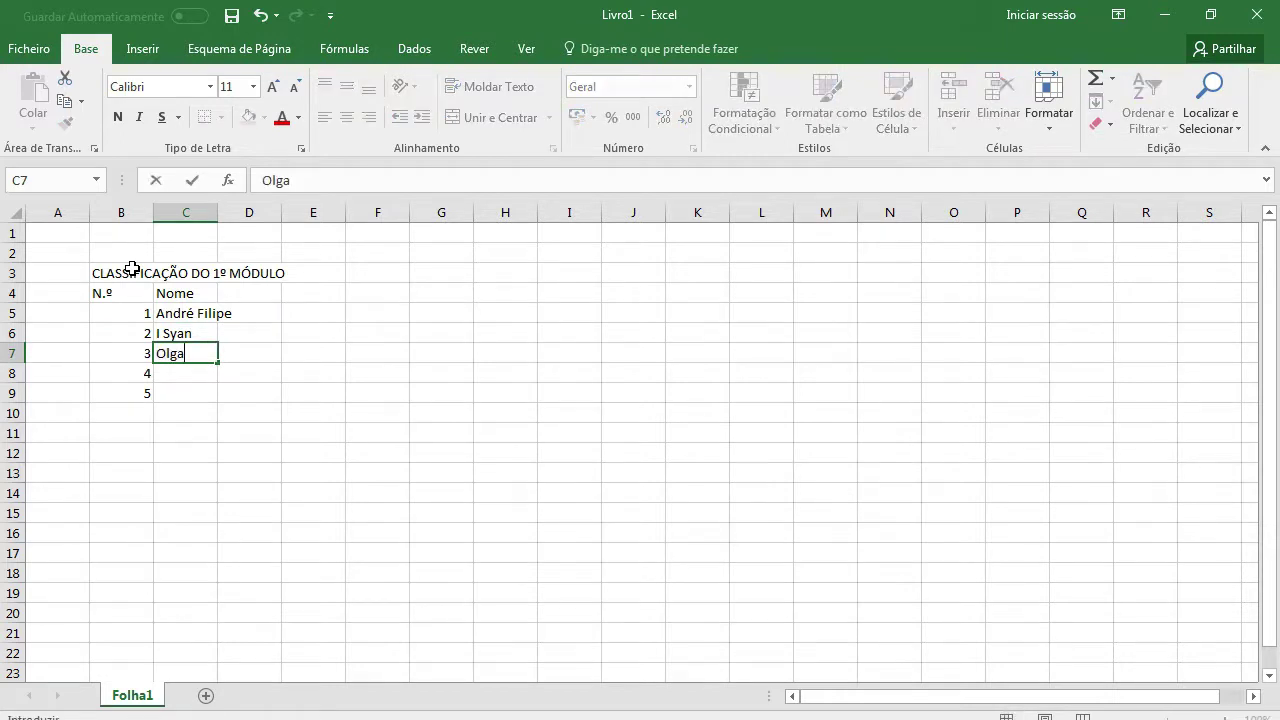
text(Ty)
text(urga)
key(Return)
text(P)
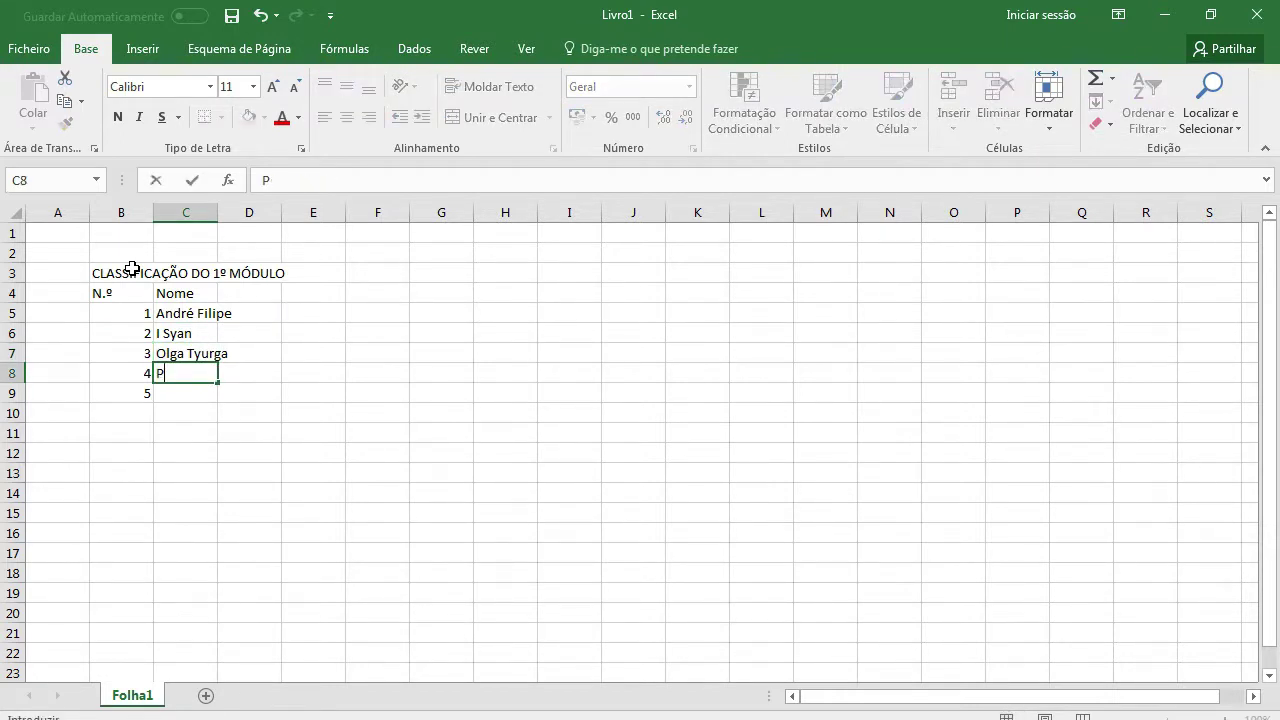
text(edro Pereira)
key(Return)
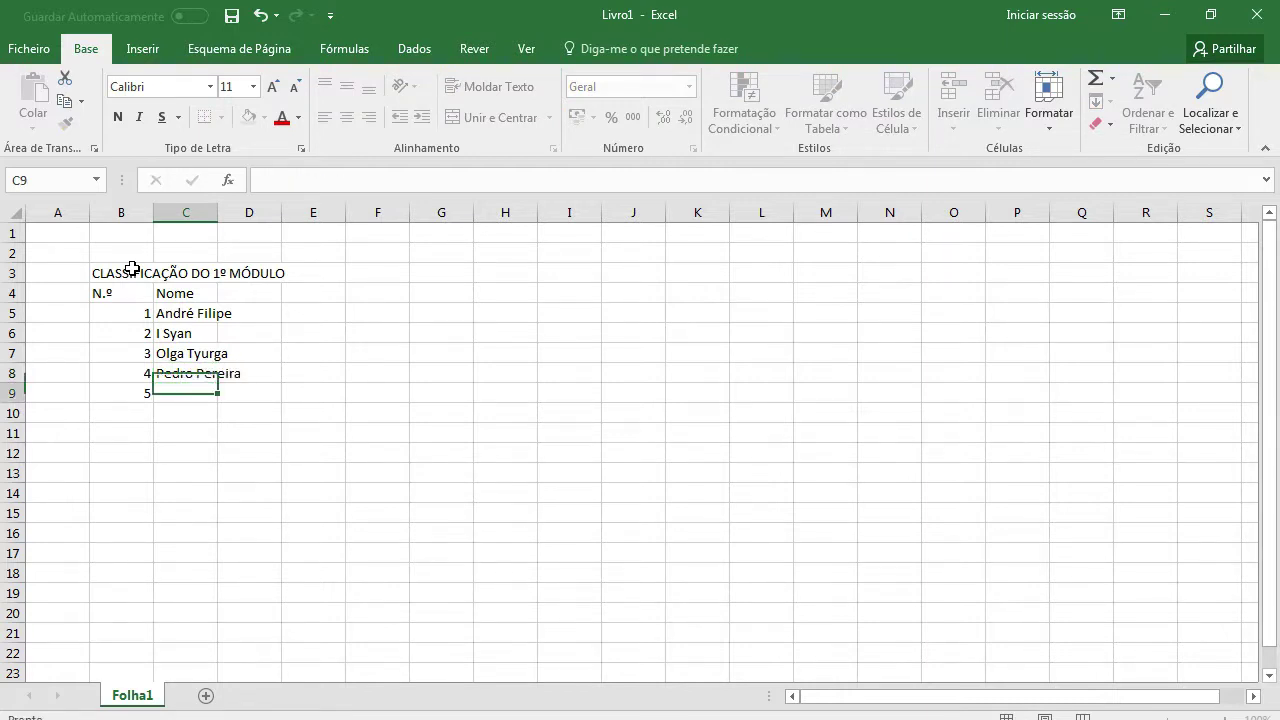
text(Rui Fer)
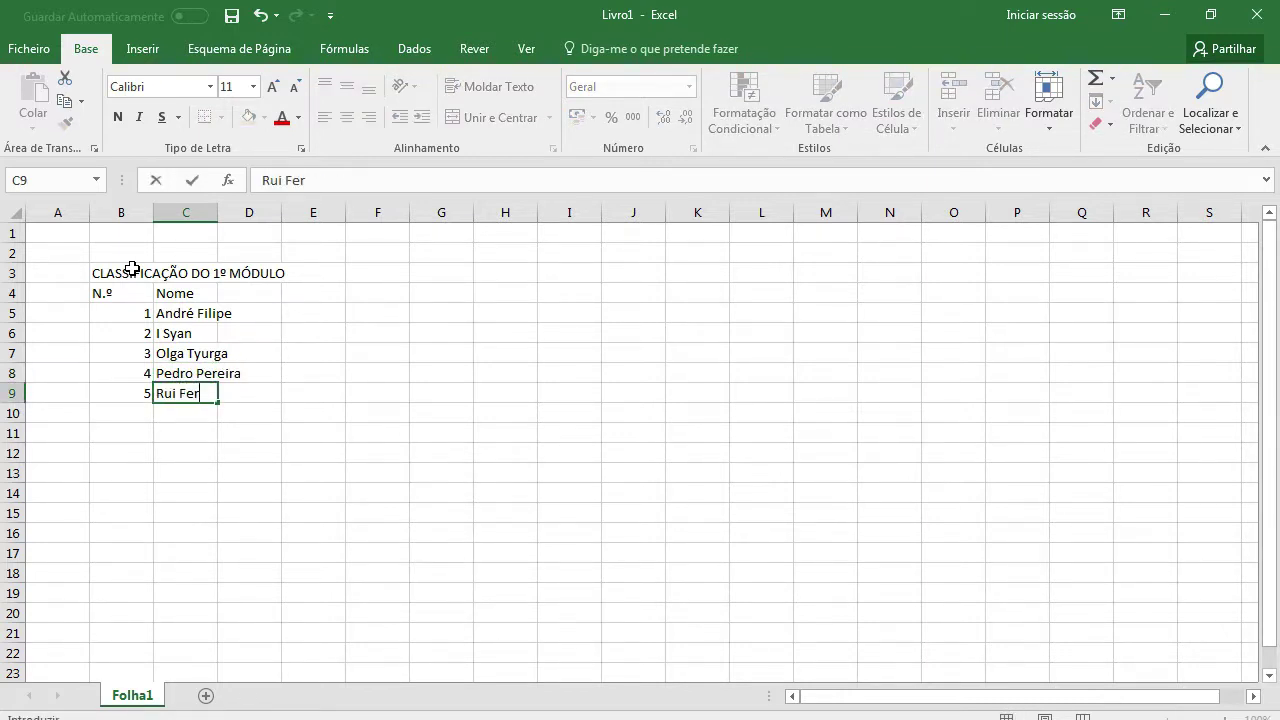
text(reira)
key(Tab)
key(Up)
key(Up)
key(Up)
key(Up)
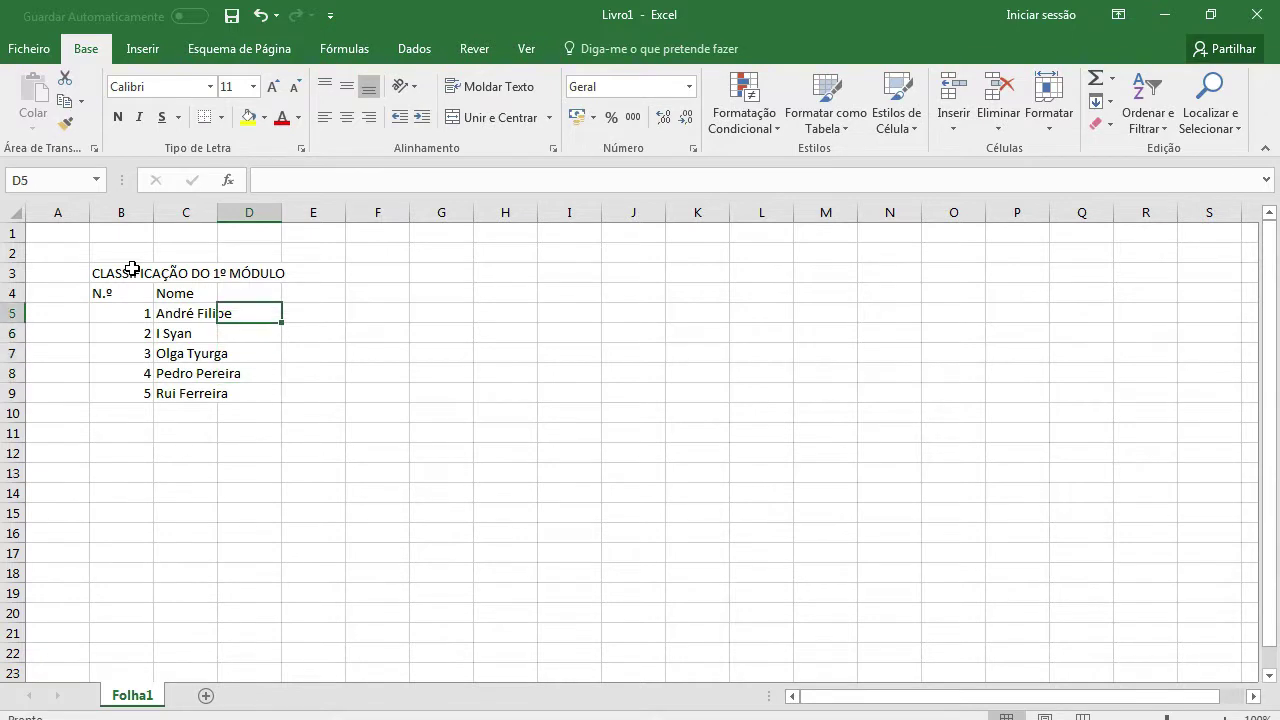
key(Up)
key(Up)
Add a 'Trabalho' column in D4 with scores 11, 8, 15, 13, 9.
key(Down)
text(Trabalho)
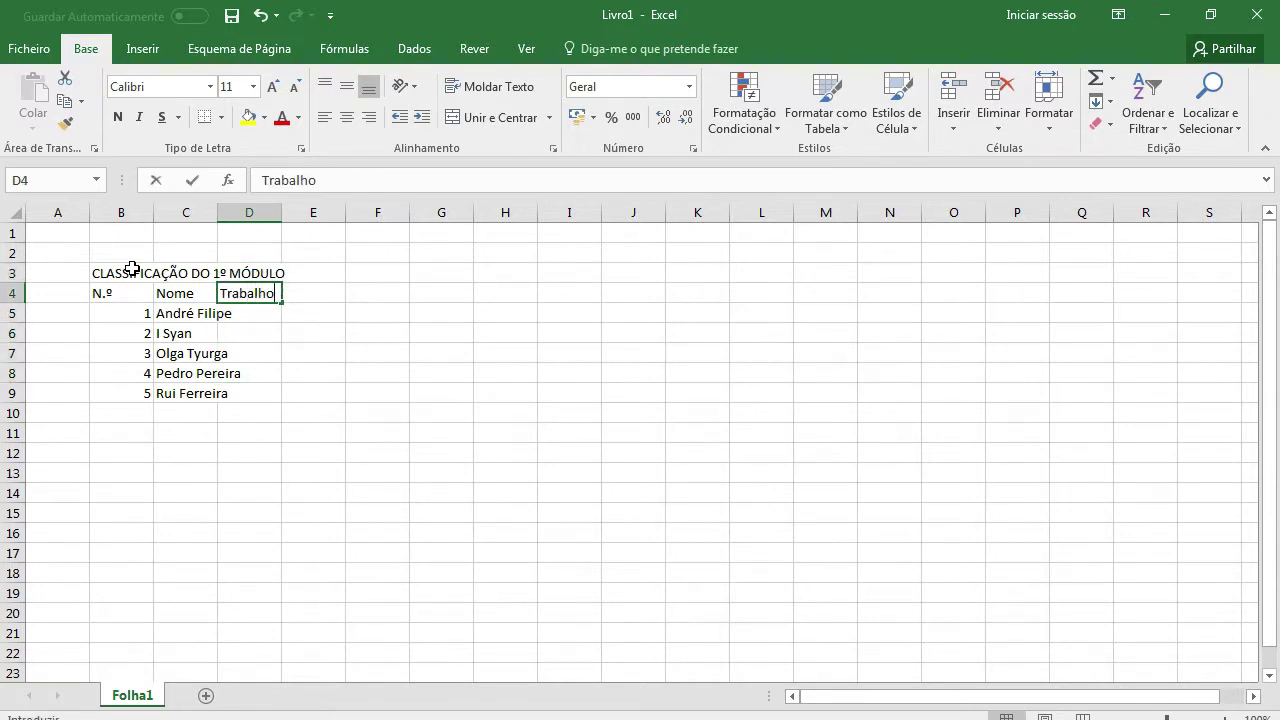
key(Return)
text(11)
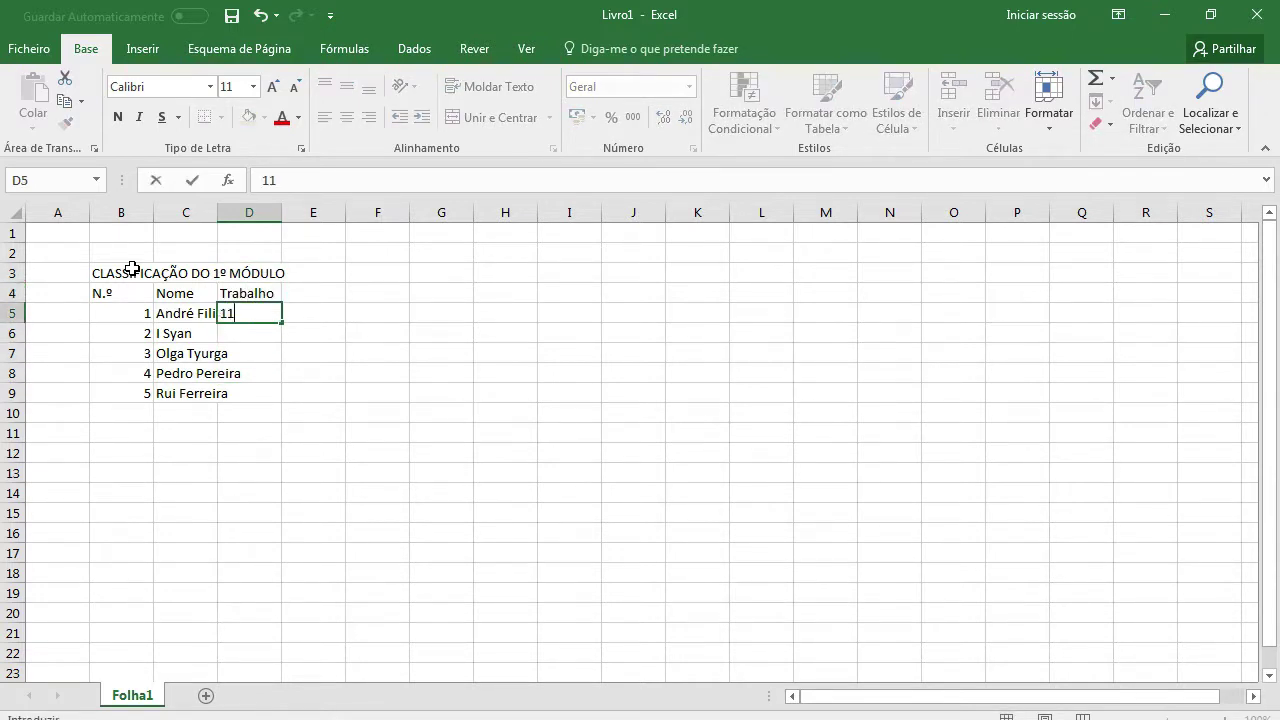
key(Return)
text(8)
key(Return)
text(15)
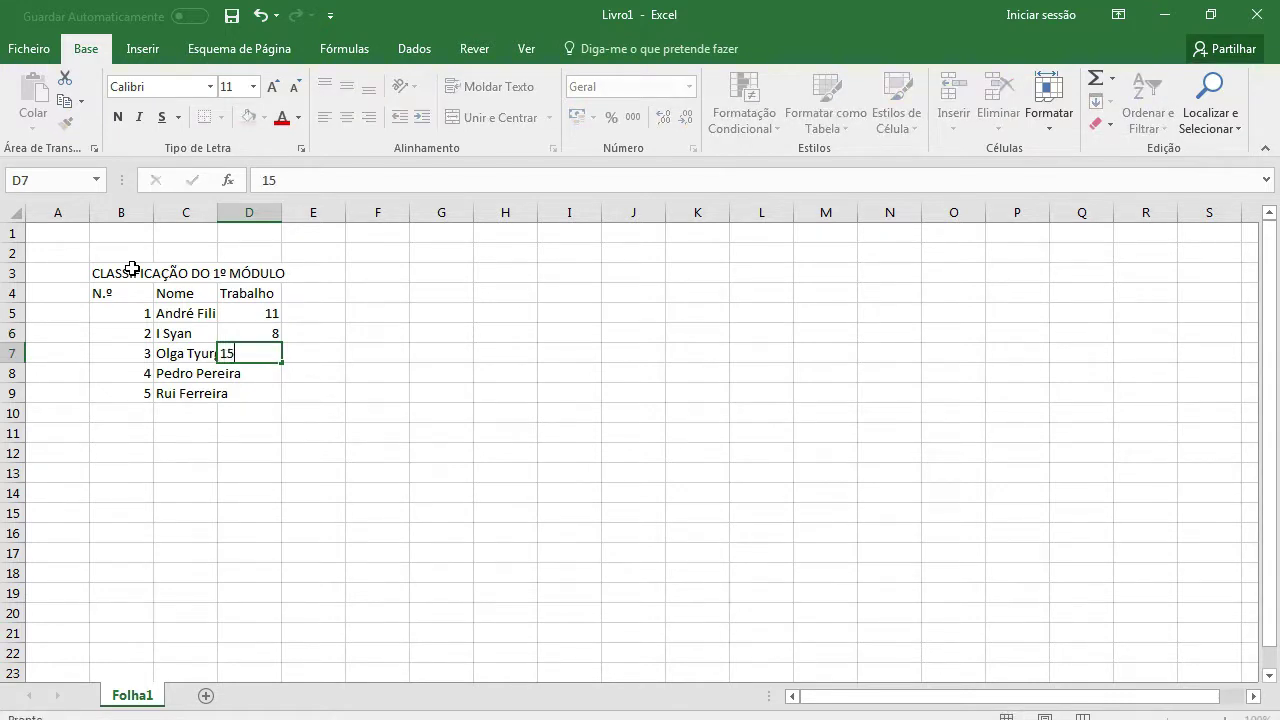
key(Return)
text(13)
key(Return)
text(9)
key(Tab)
key(Up)
key(Up)
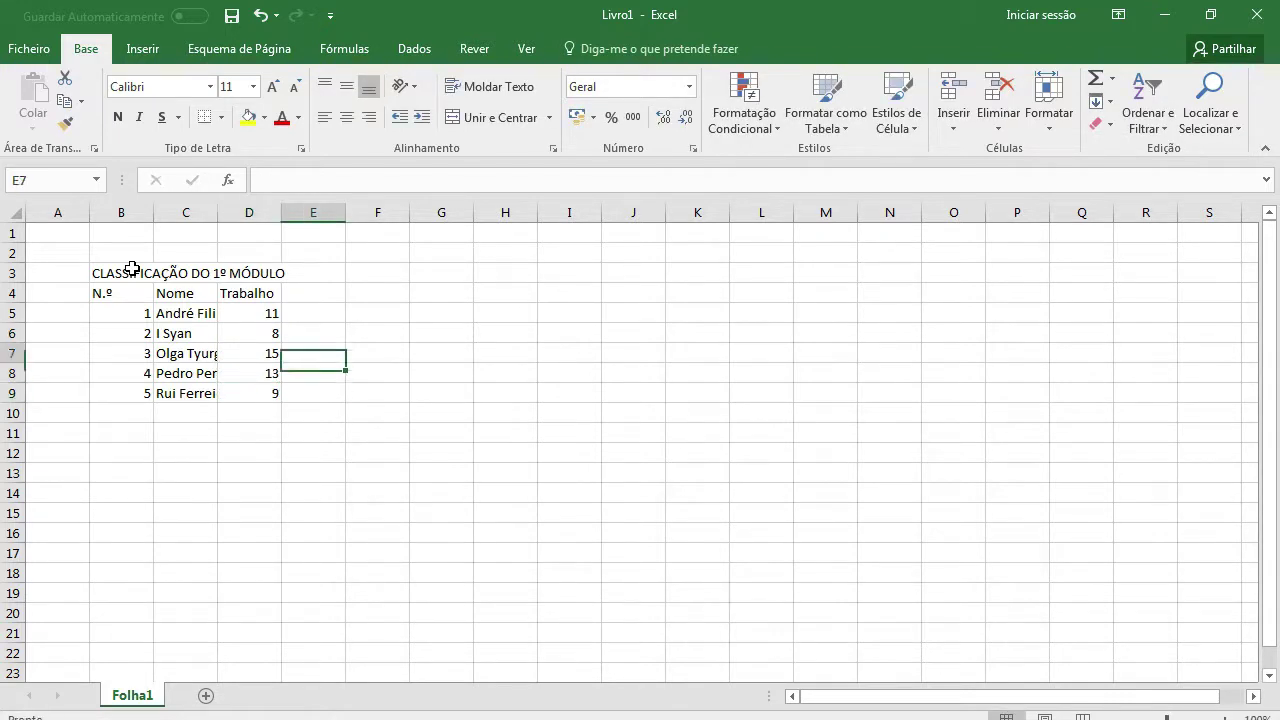
key(Up)
key(Up)
key(Up)
Add a 'Teste' column in E4 with scores 10, 7, 18, 11, 10.
text(T)
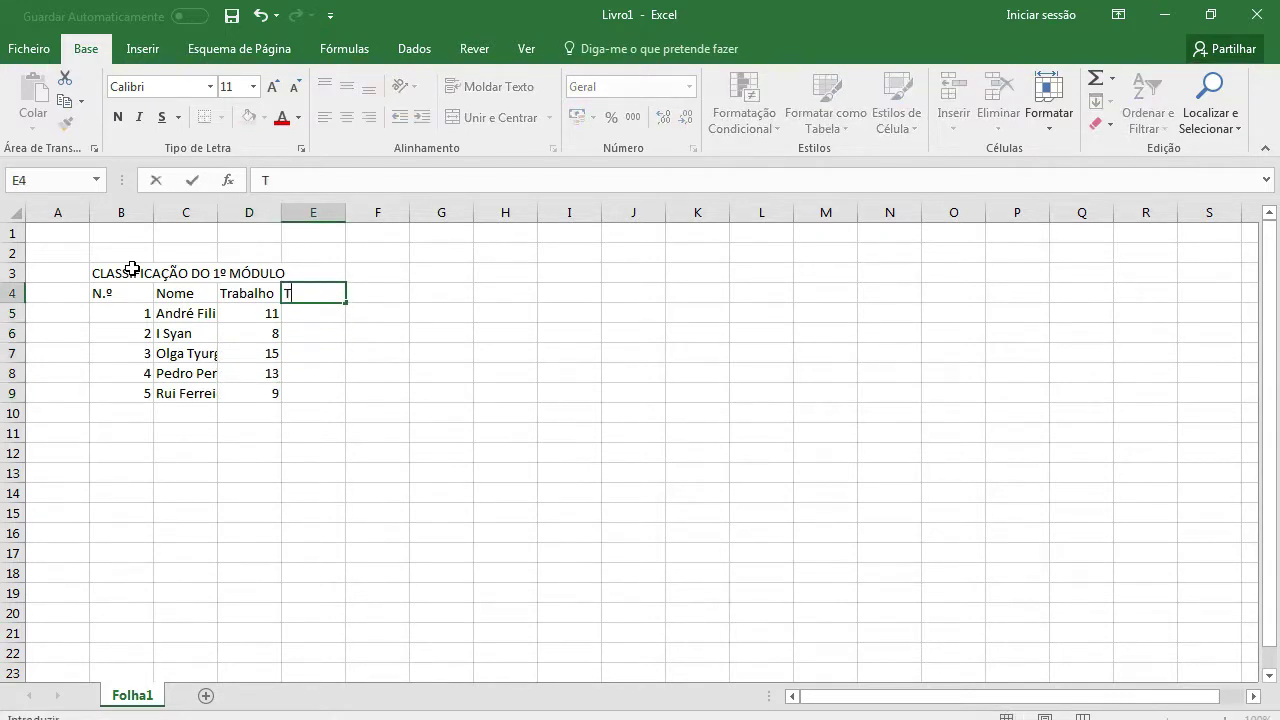
text(este)
key(Return)
text(1)
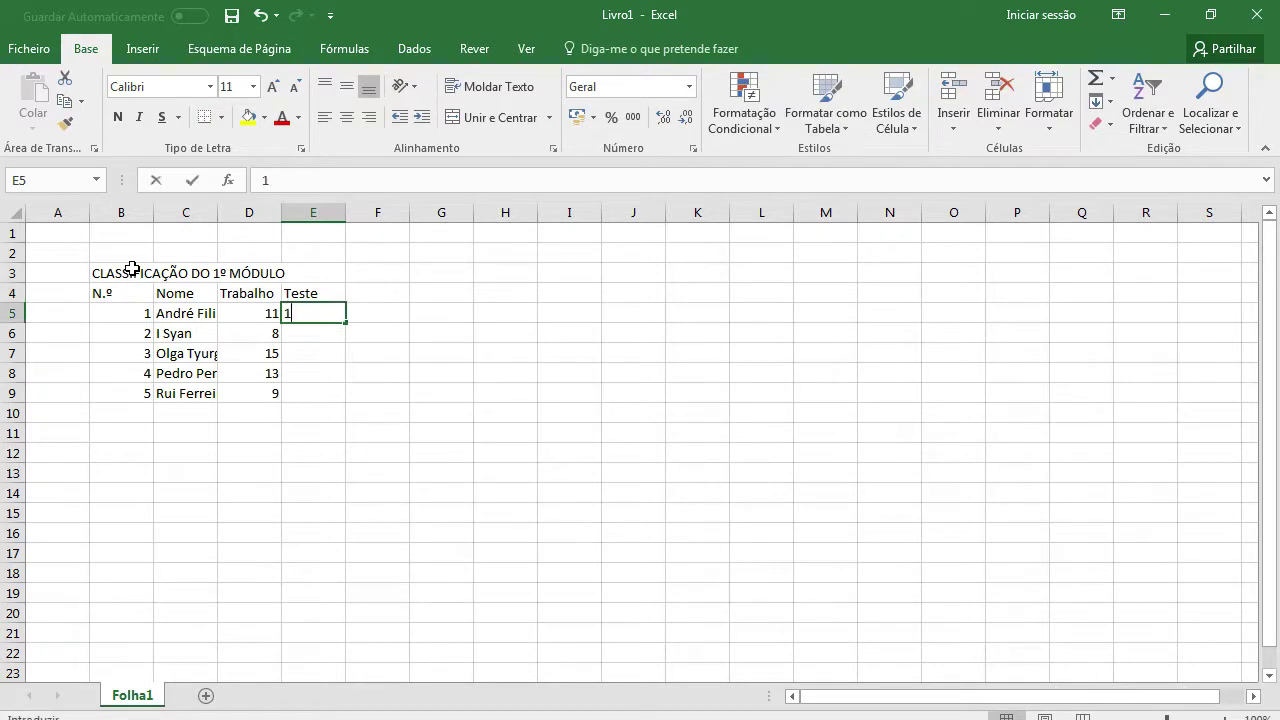
text(0)
key(Return)
text(7)
key(Return)
text(18)
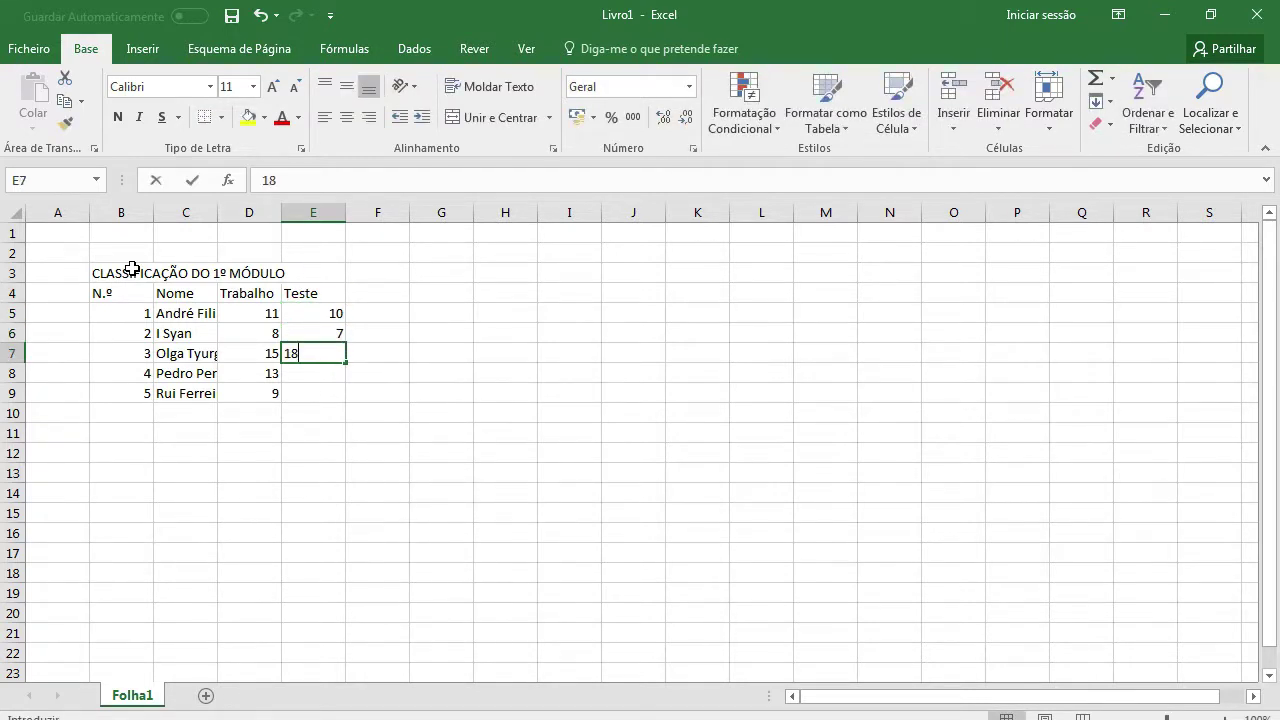
key(Return)
text(11)
key(Return)
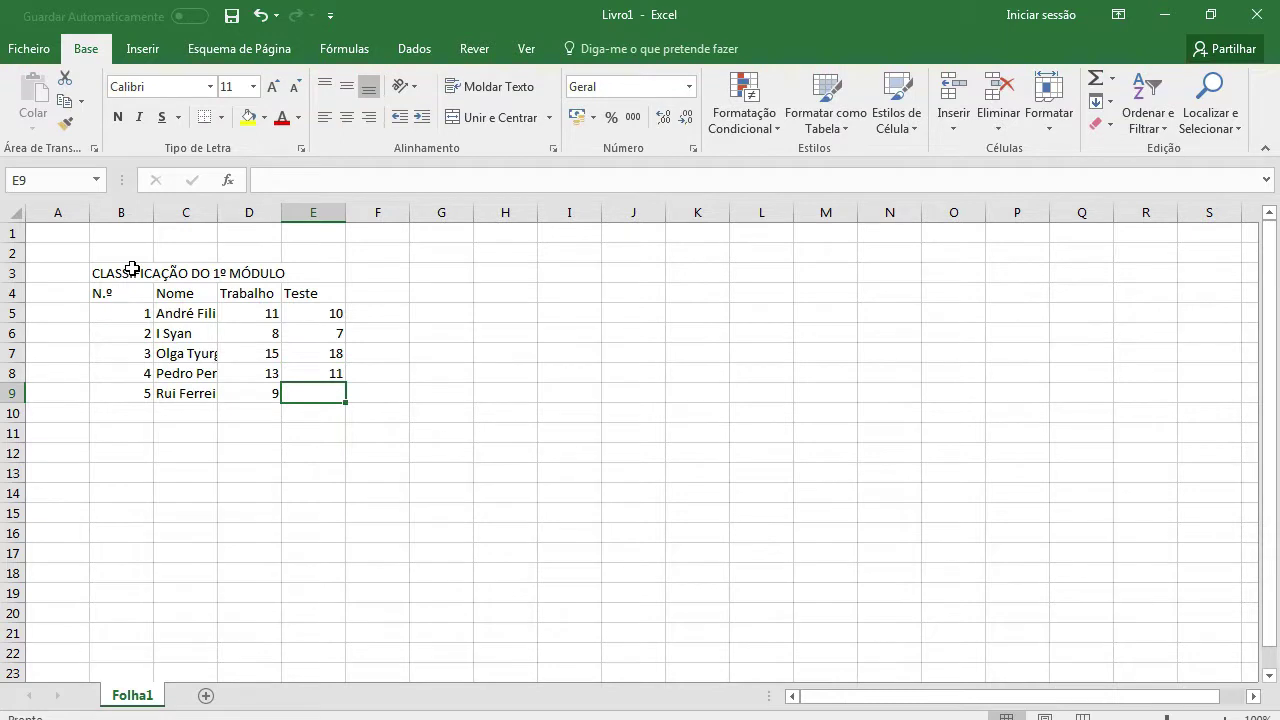
text(10)
key(Right)
key(Up)
key(Up)
key(Up)
key(Up)
key(Up)
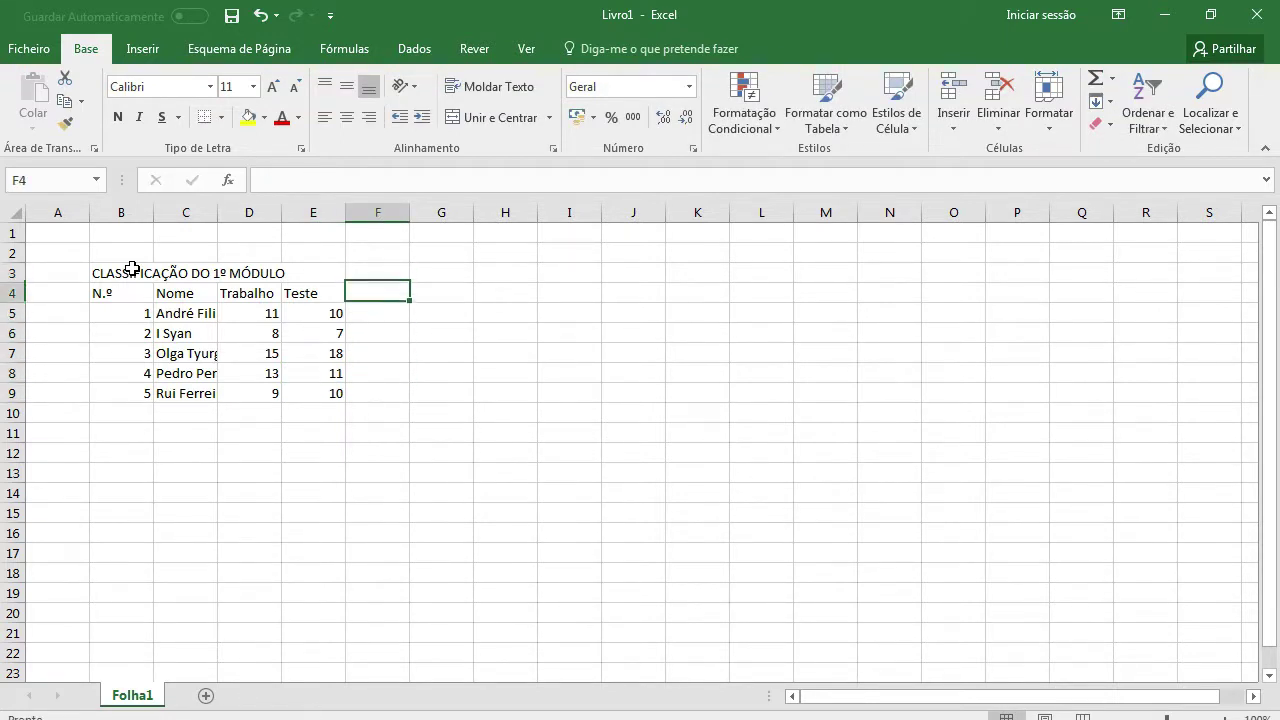
Enter the 'Nota Final' header in F4.
text(Nota Fina)
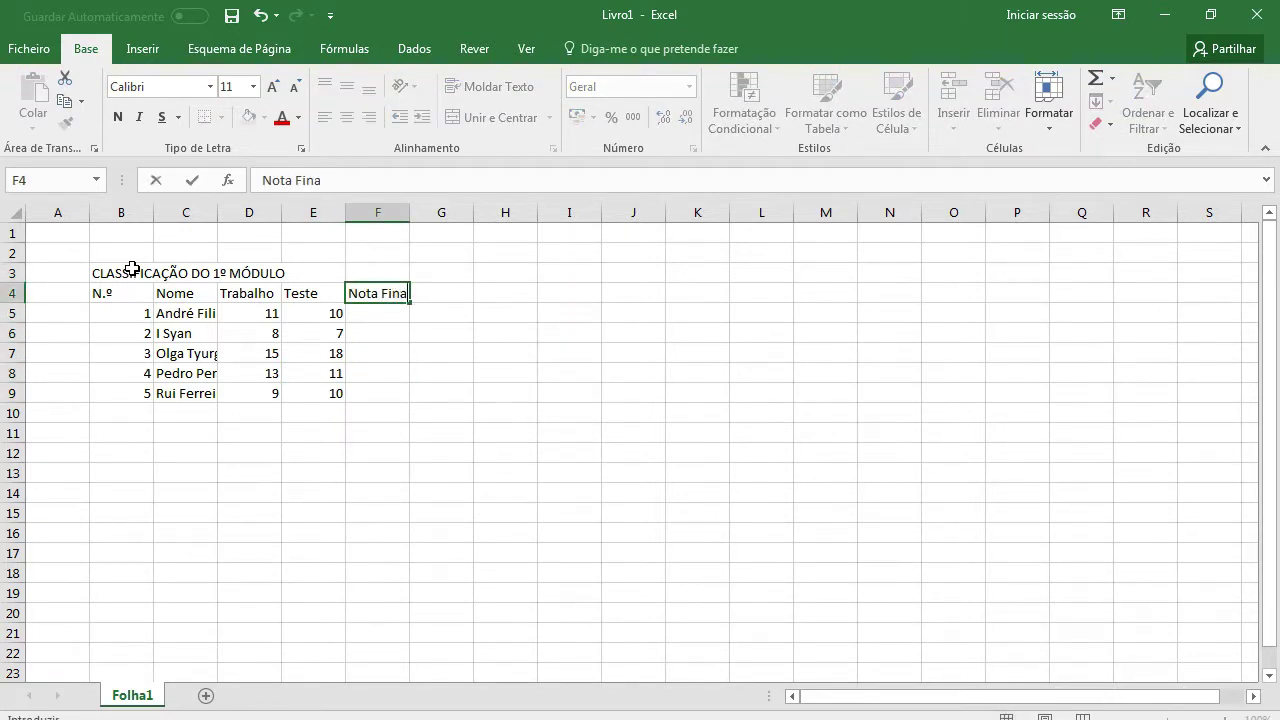
text(l)
key(Return)
key(Up)
key(Left)
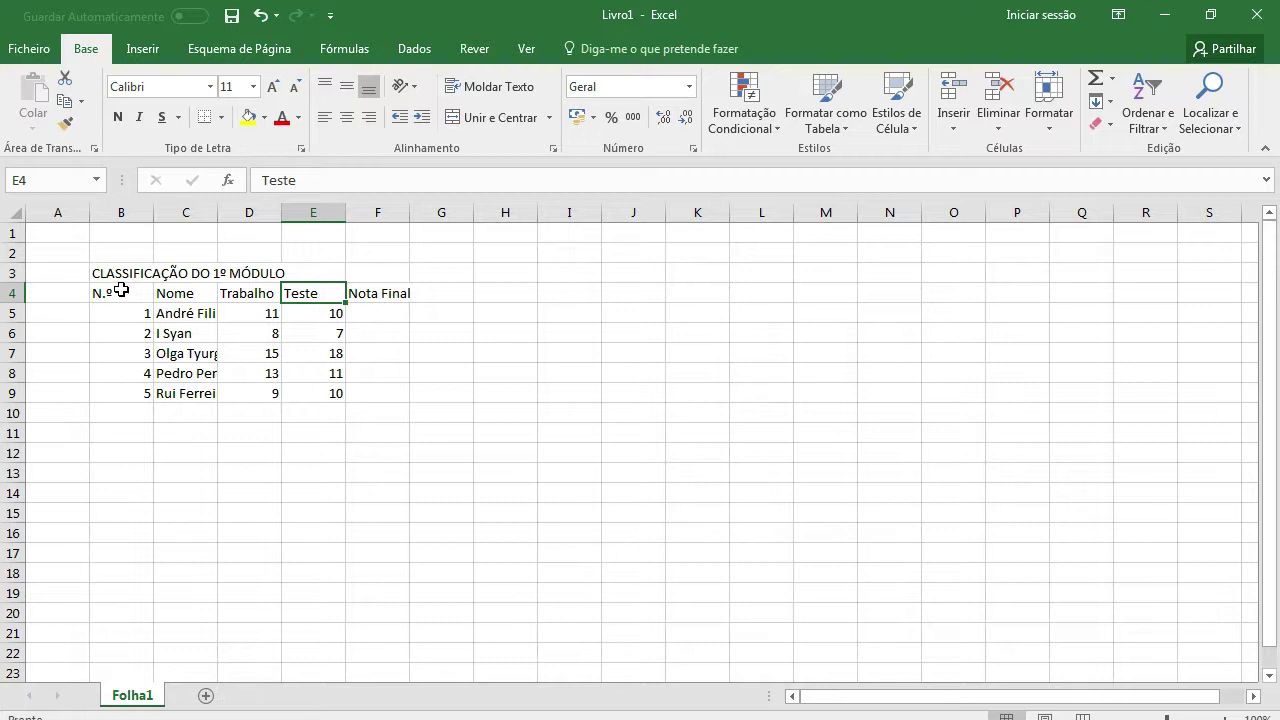
Merge and centre the title across B3:F3 with a grey fill.
click(136, 270)
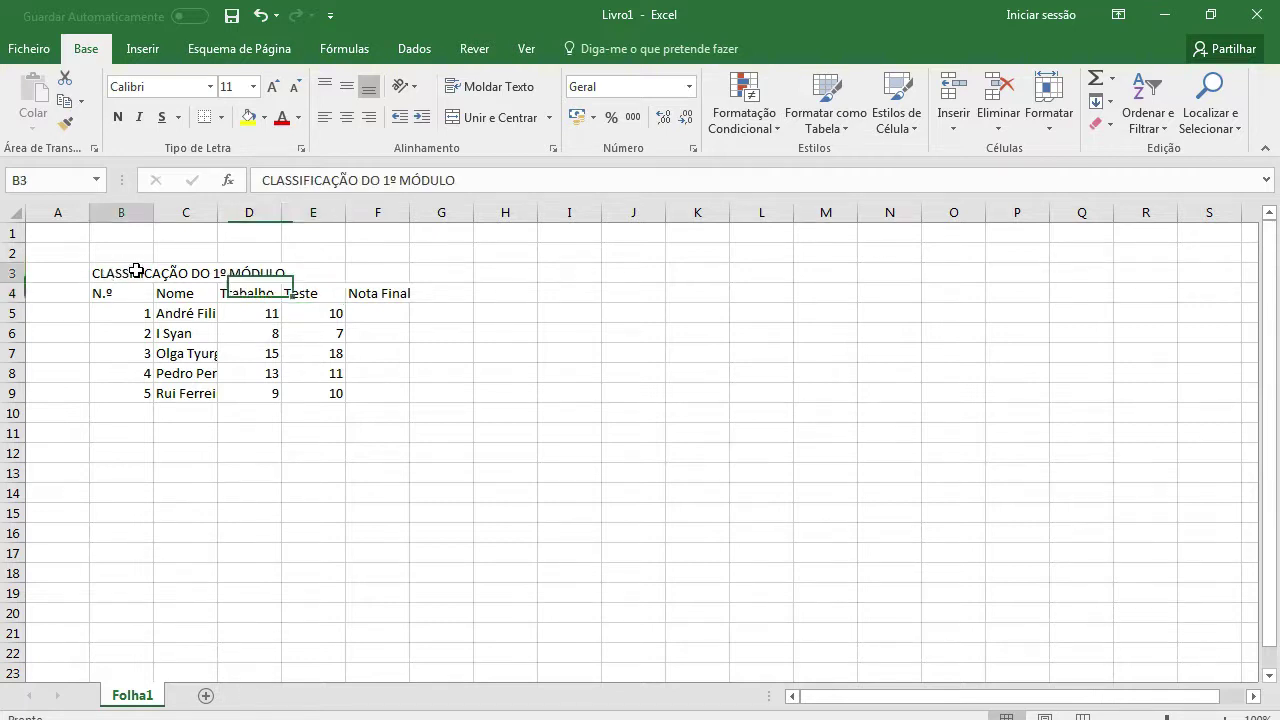
drag(136, 270, 364, 274)
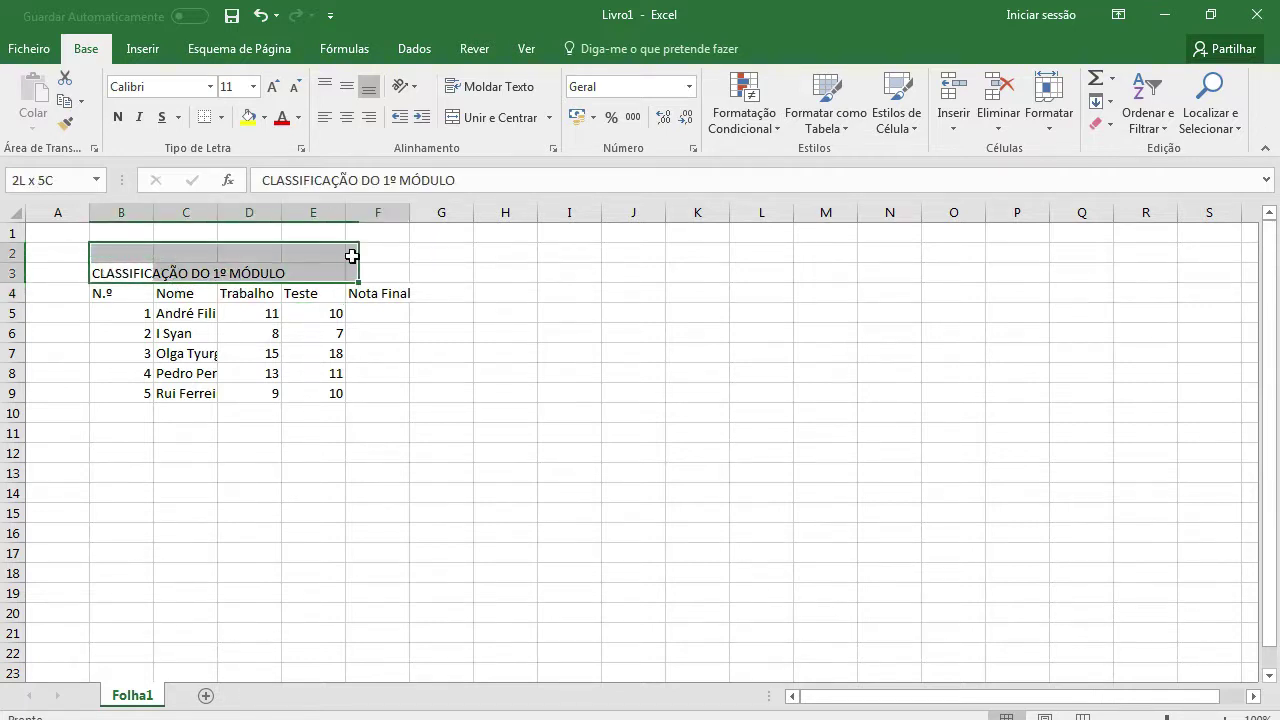
click(500, 117)
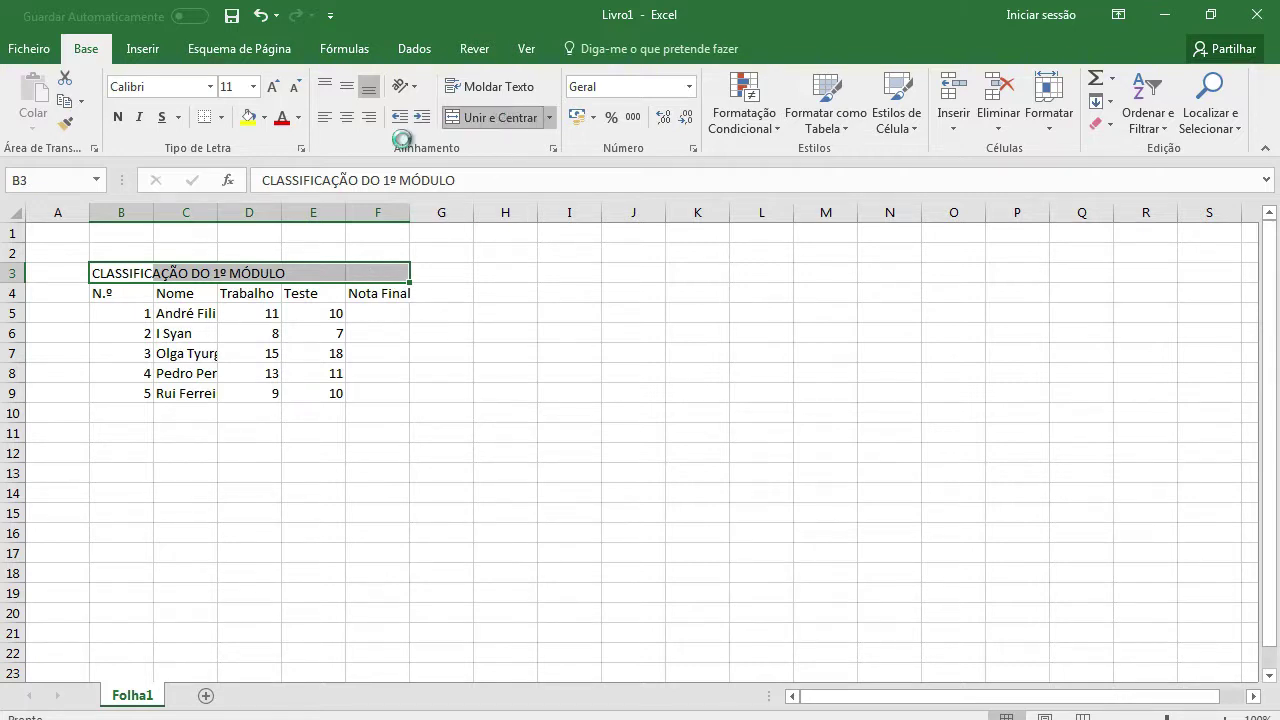
click(264, 118)
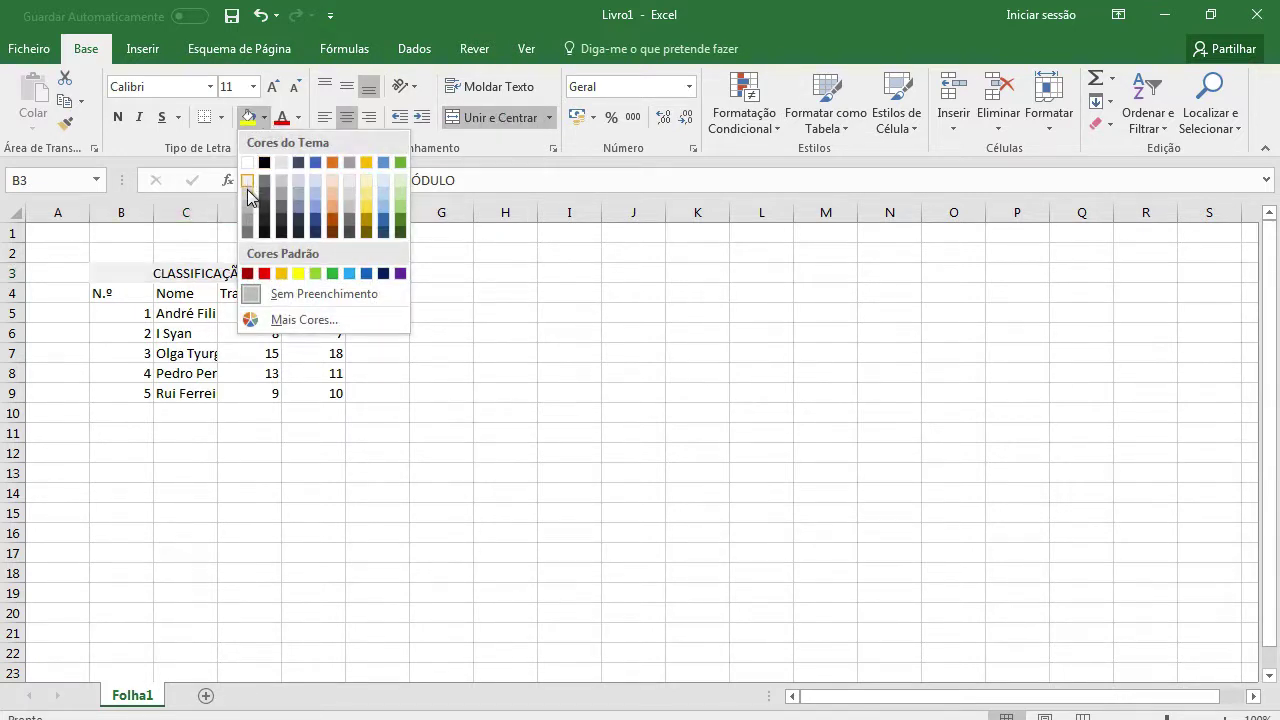
click(248, 195)
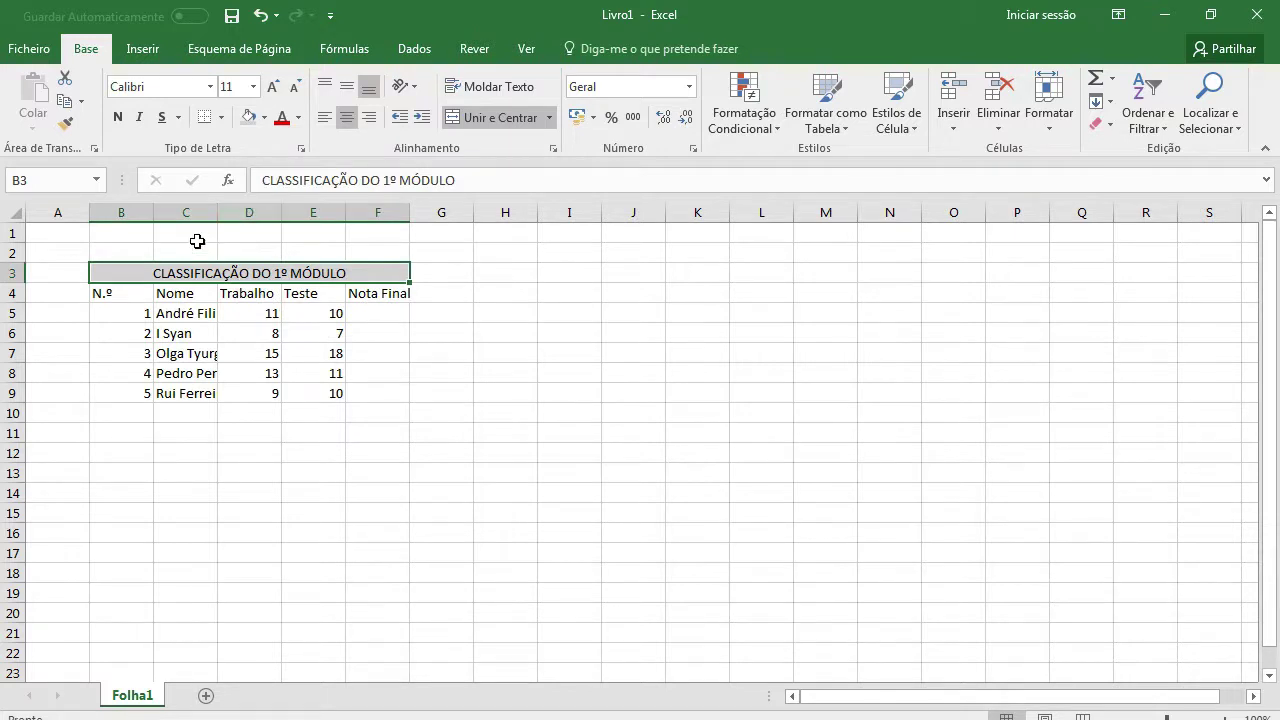
Centre the N.º numbers and the marks columns, and autofit the Nome column width.
drag(113, 293, 120, 401)
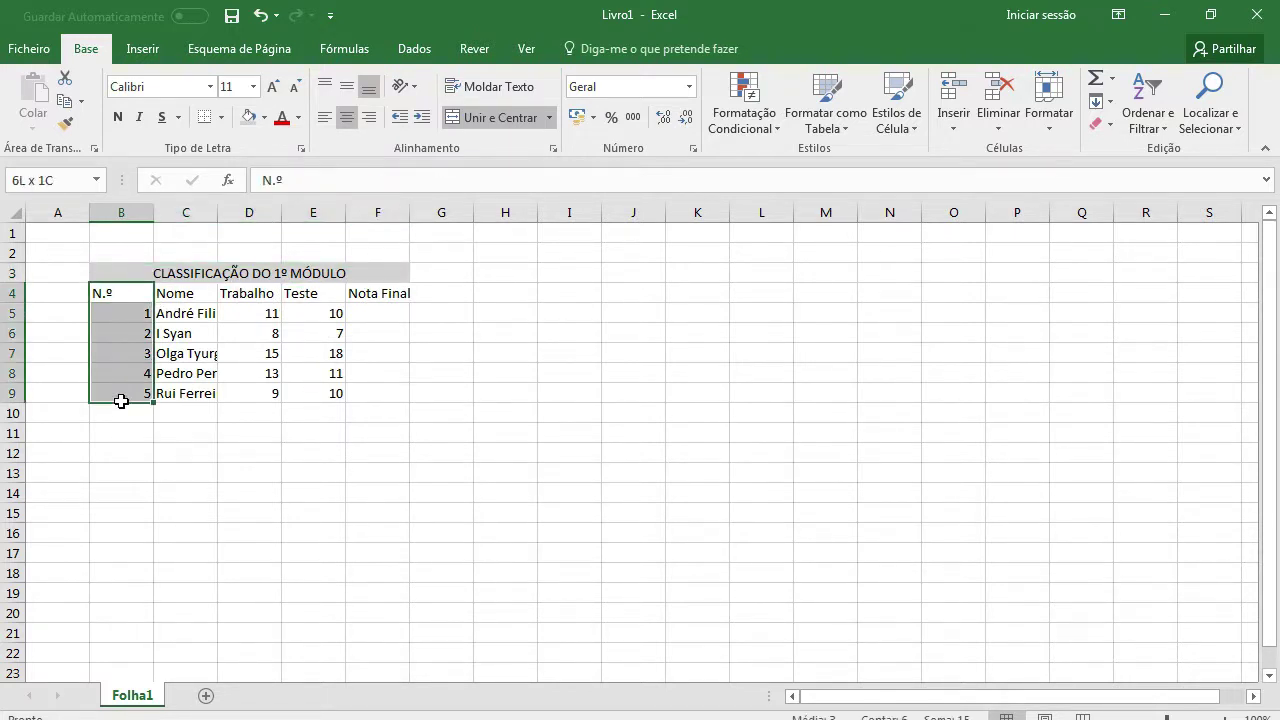
click(356, 120)
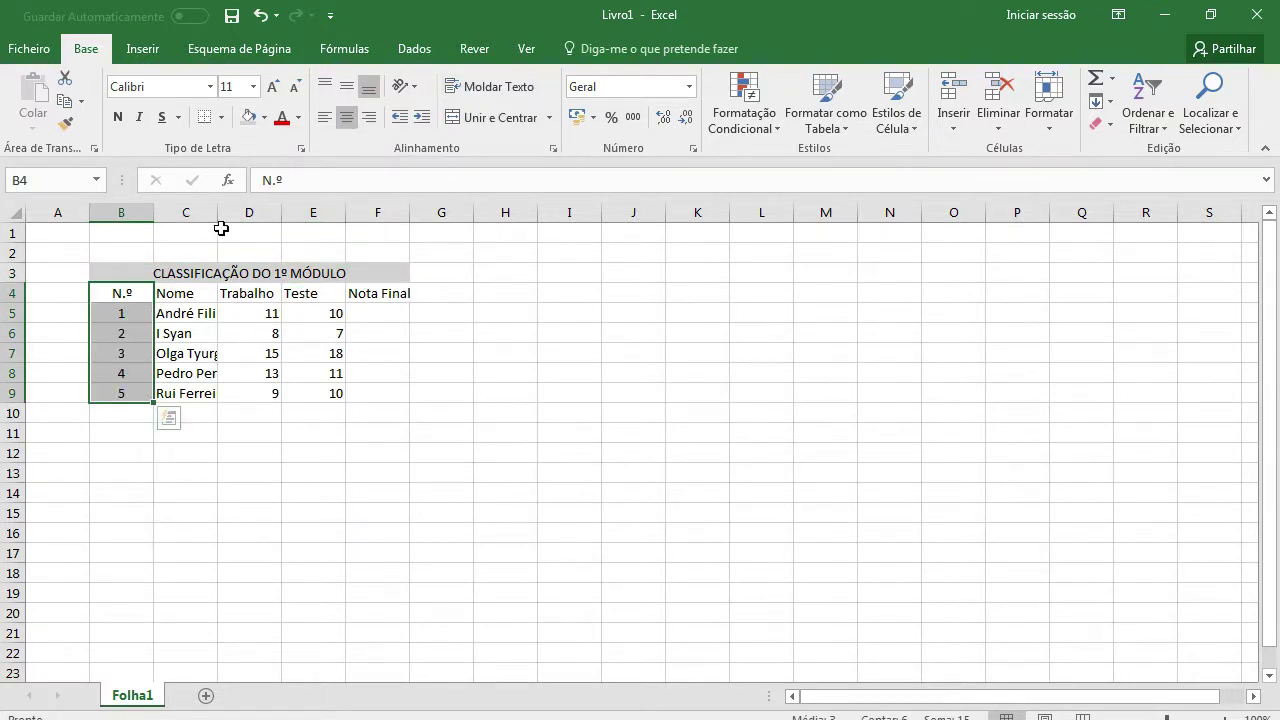
double_click(217, 212)
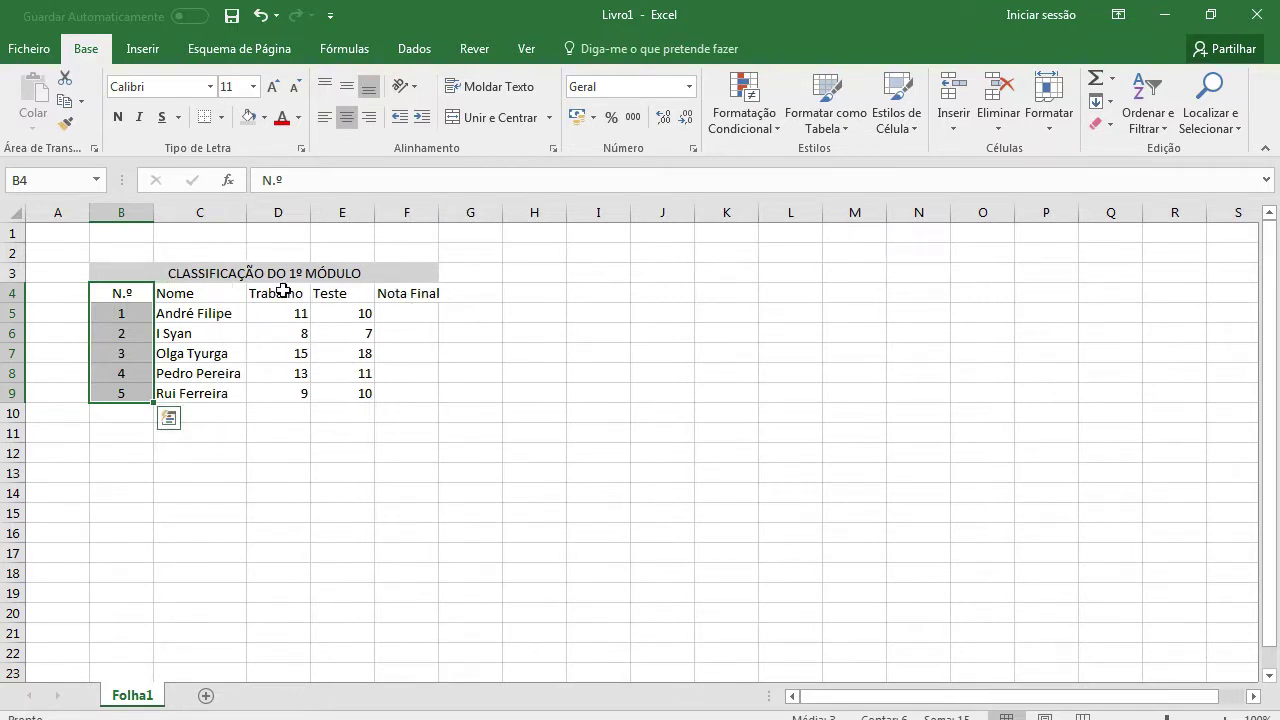
drag(280, 290, 392, 393)
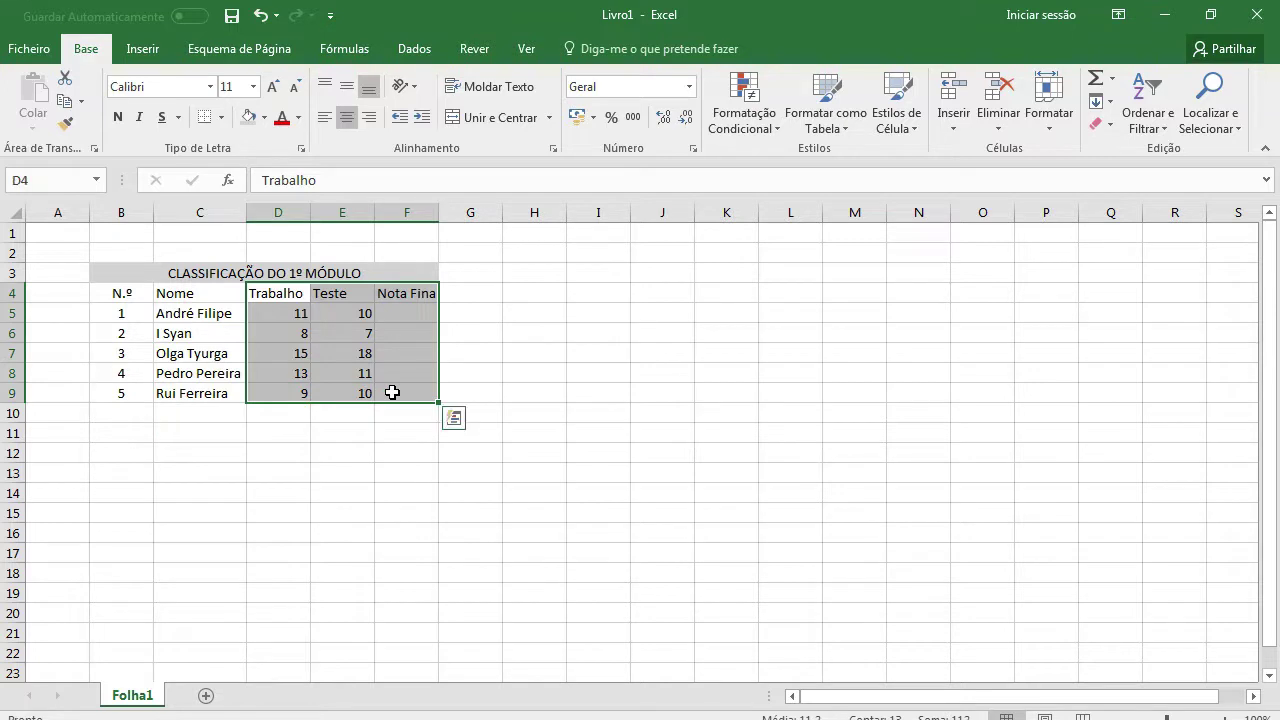
click(347, 120)
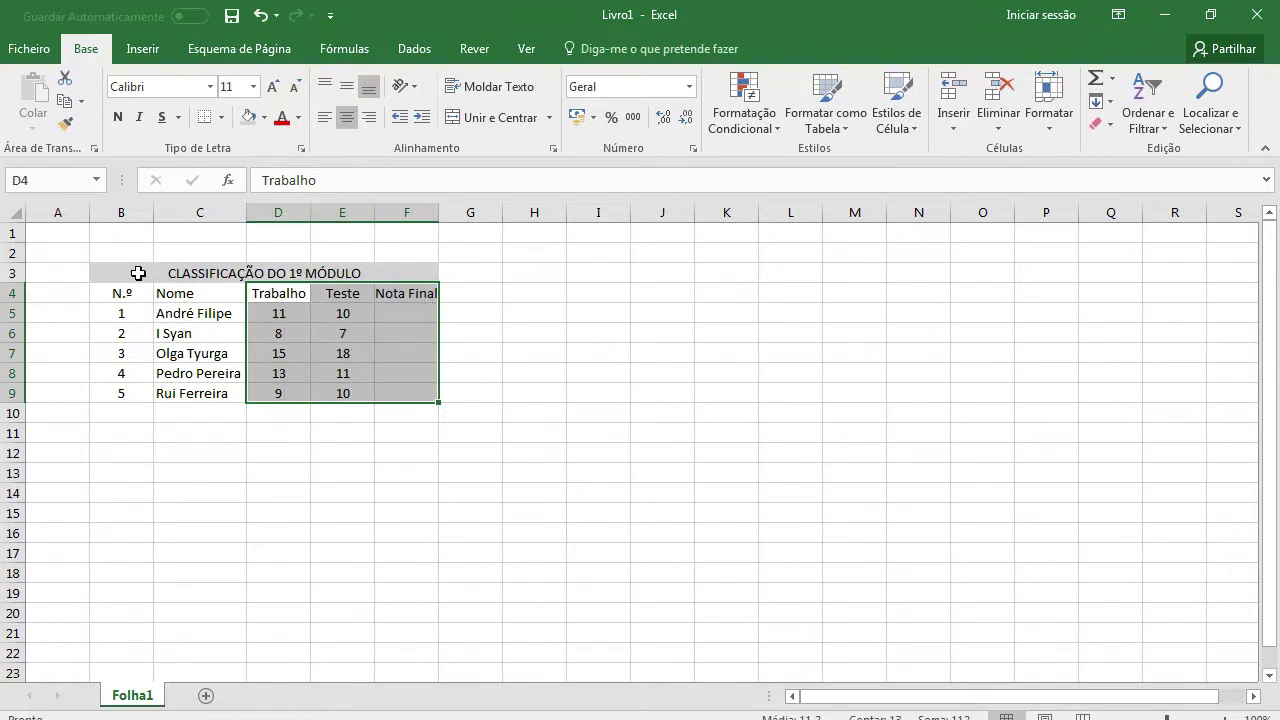
drag(137, 274, 371, 393)
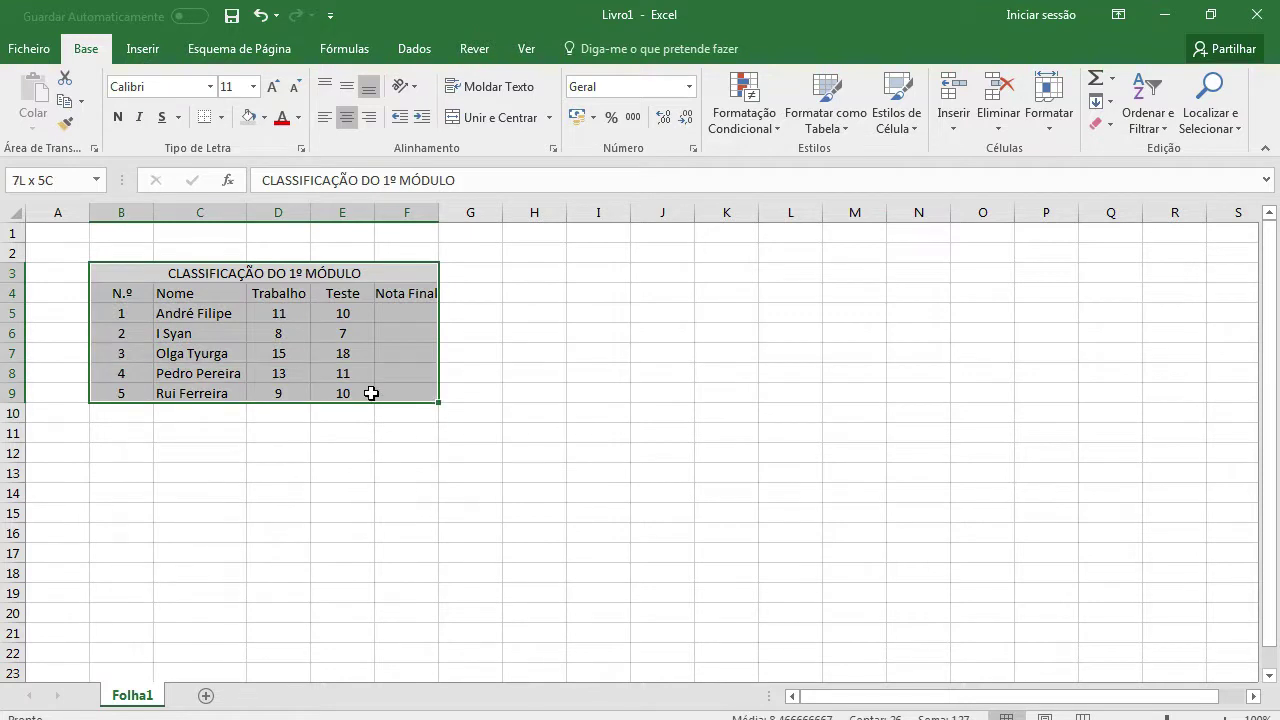
Apply Todos os limites borders to every cell of B3:F9.
click(222, 117)
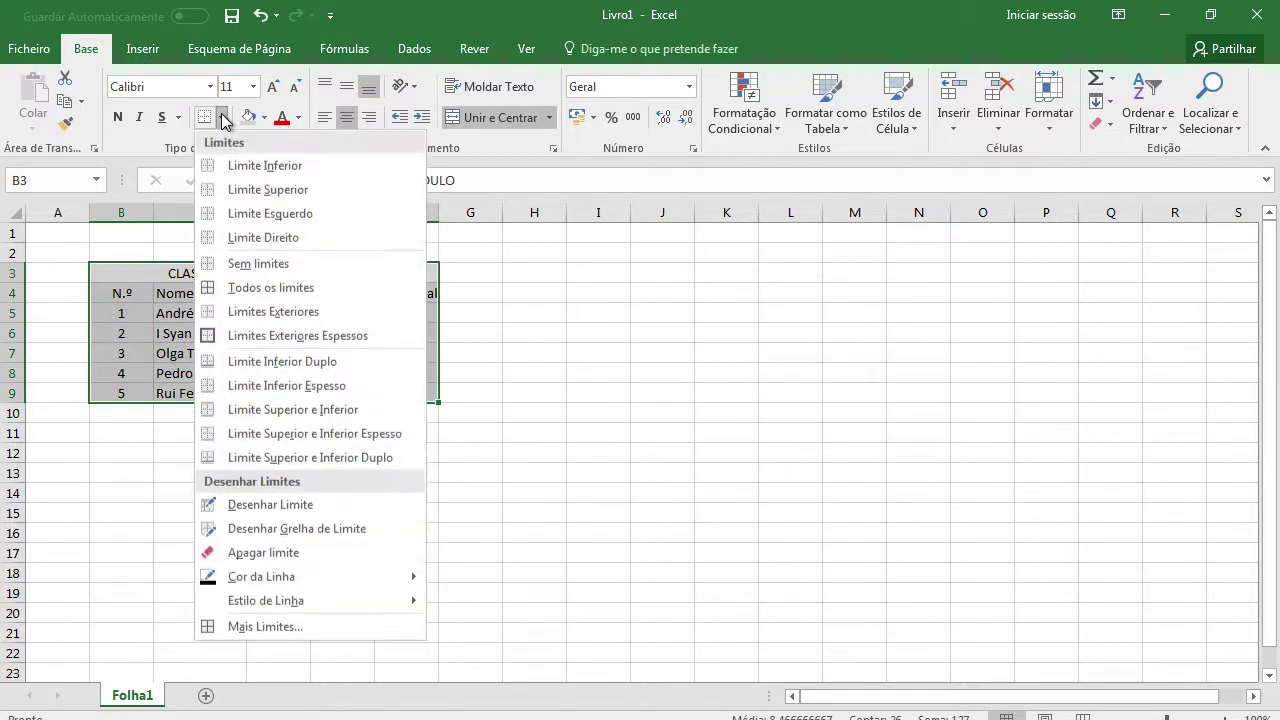
click(246, 290)
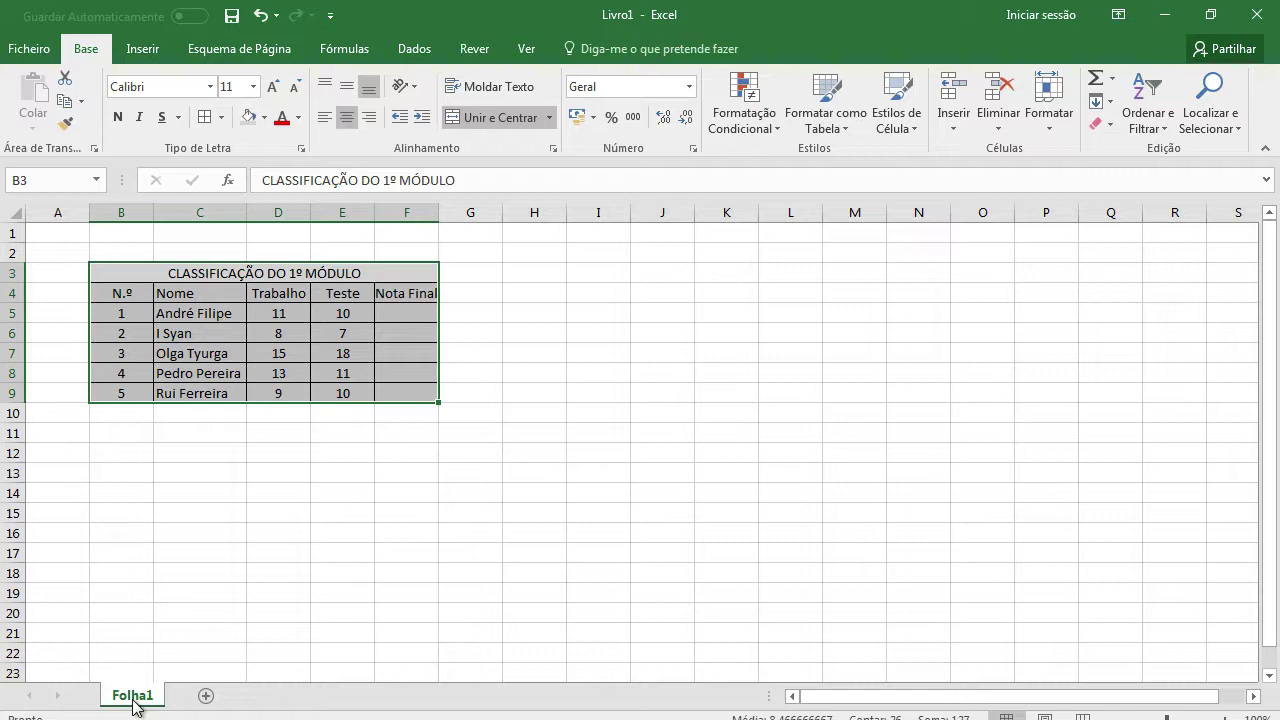
Add a new sheet Folha2 and copy the B3:F9 table from Folha1.
click(206, 696)
click(117, 274)
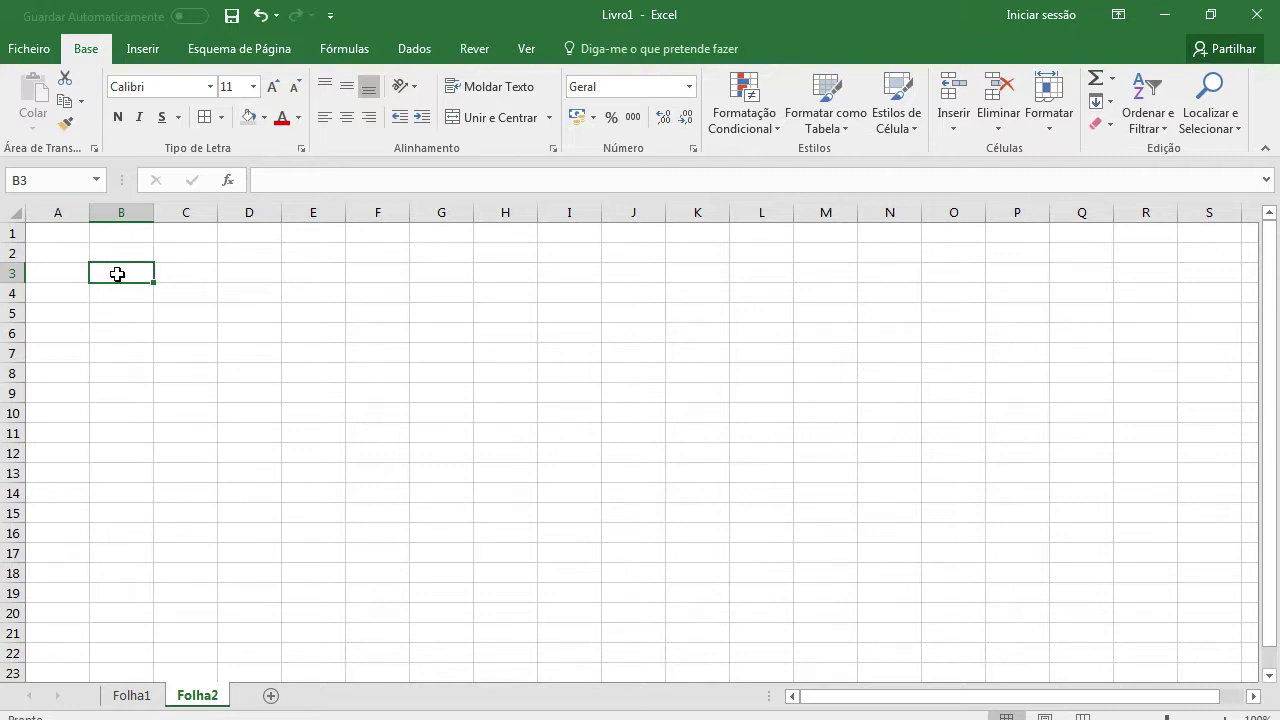
click(140, 697)
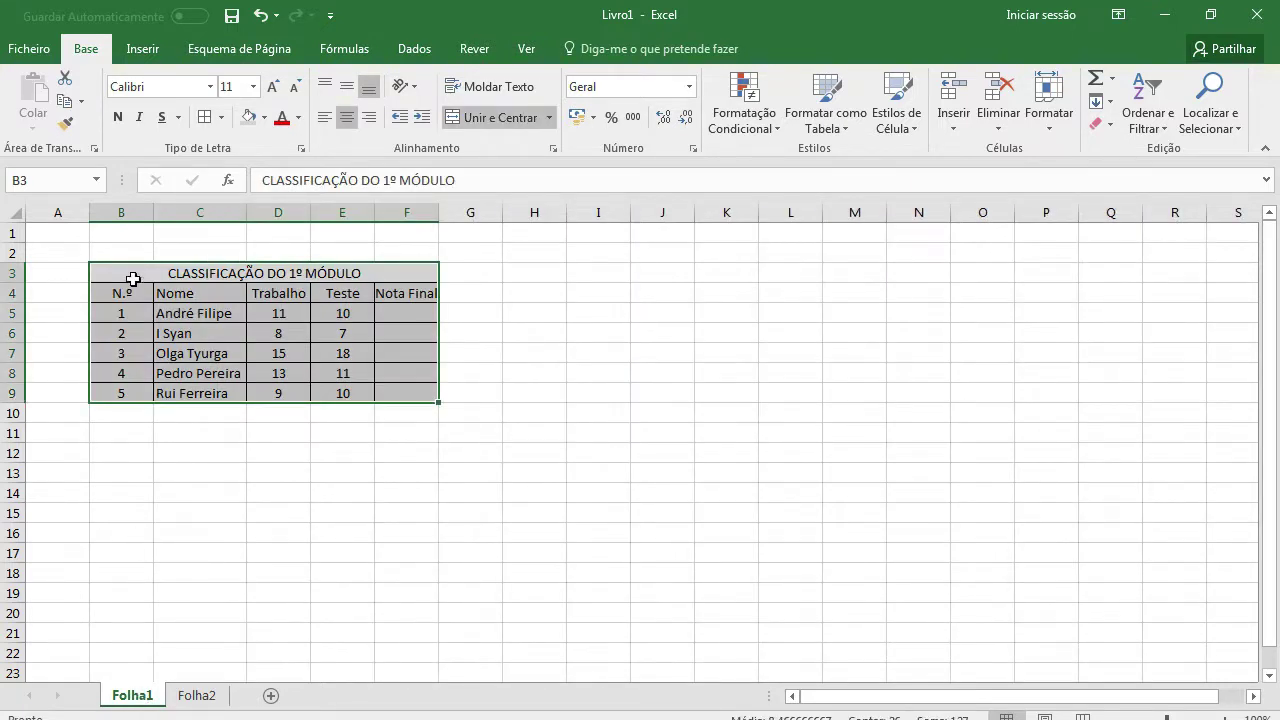
drag(124, 273, 367, 396)
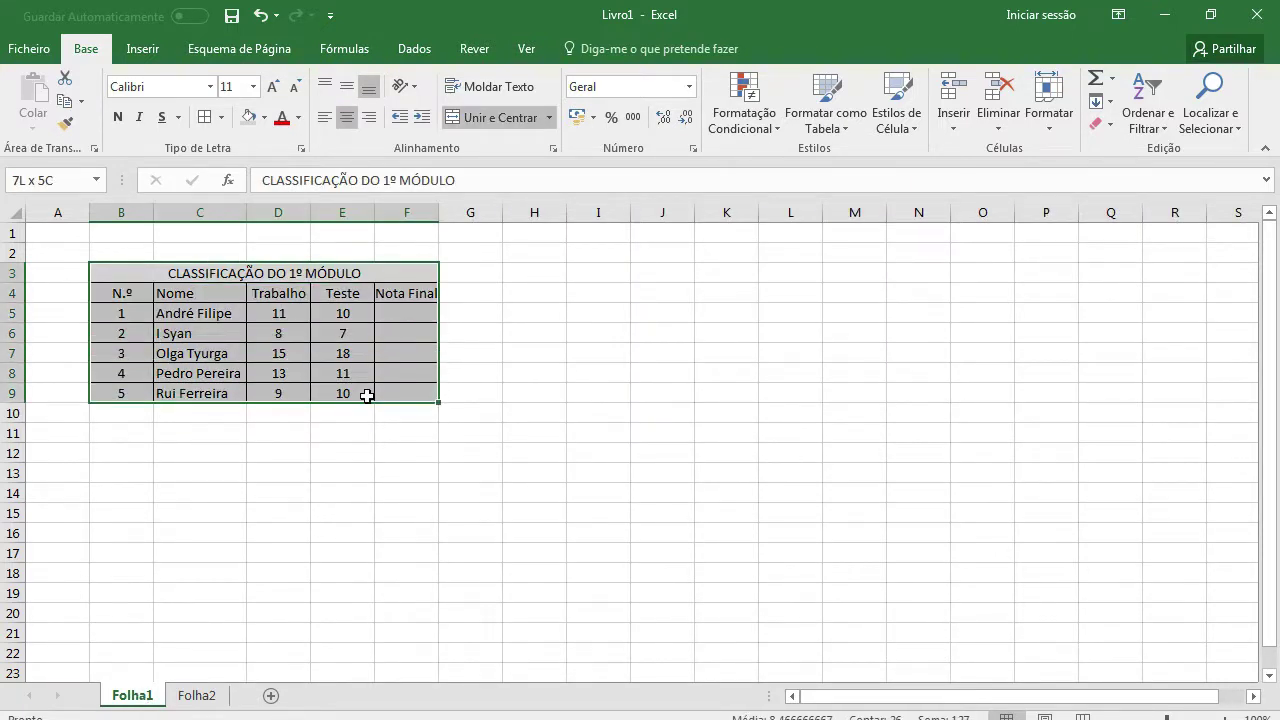
right_click(288, 312)
click(340, 340)
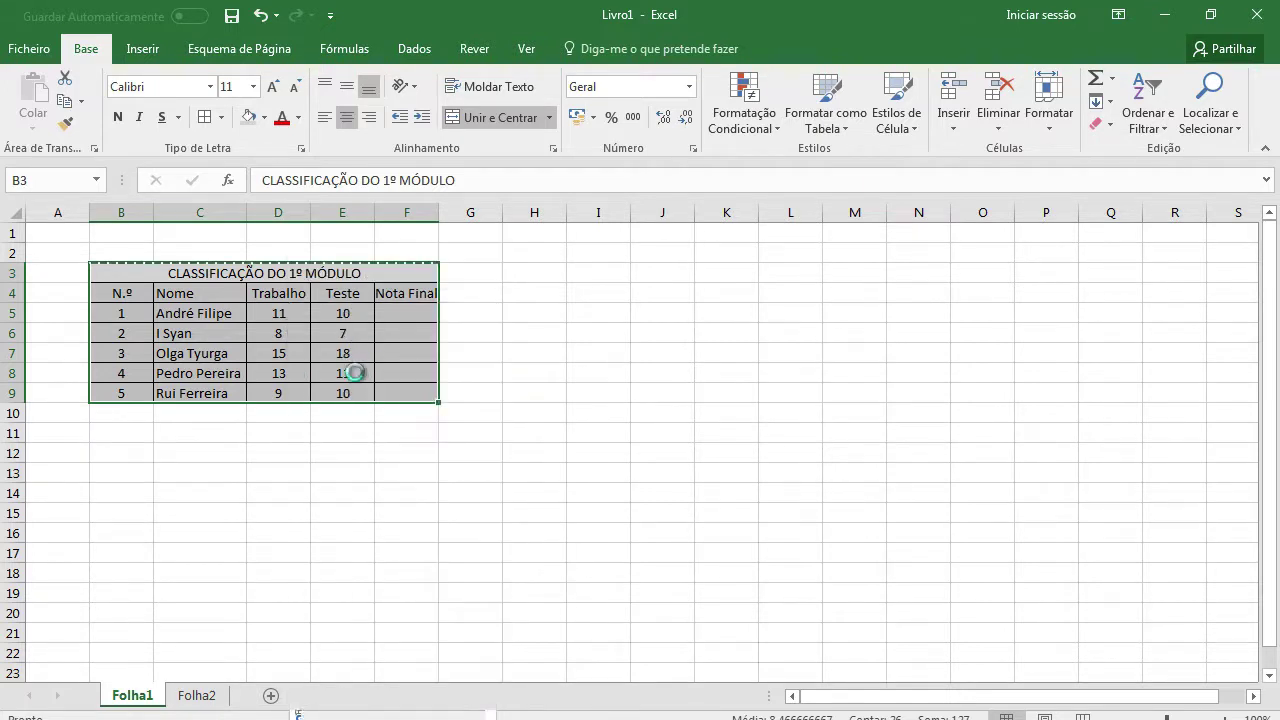
Paste the table at B3 on Folha2 and autofit the Nome column.
click(205, 695)
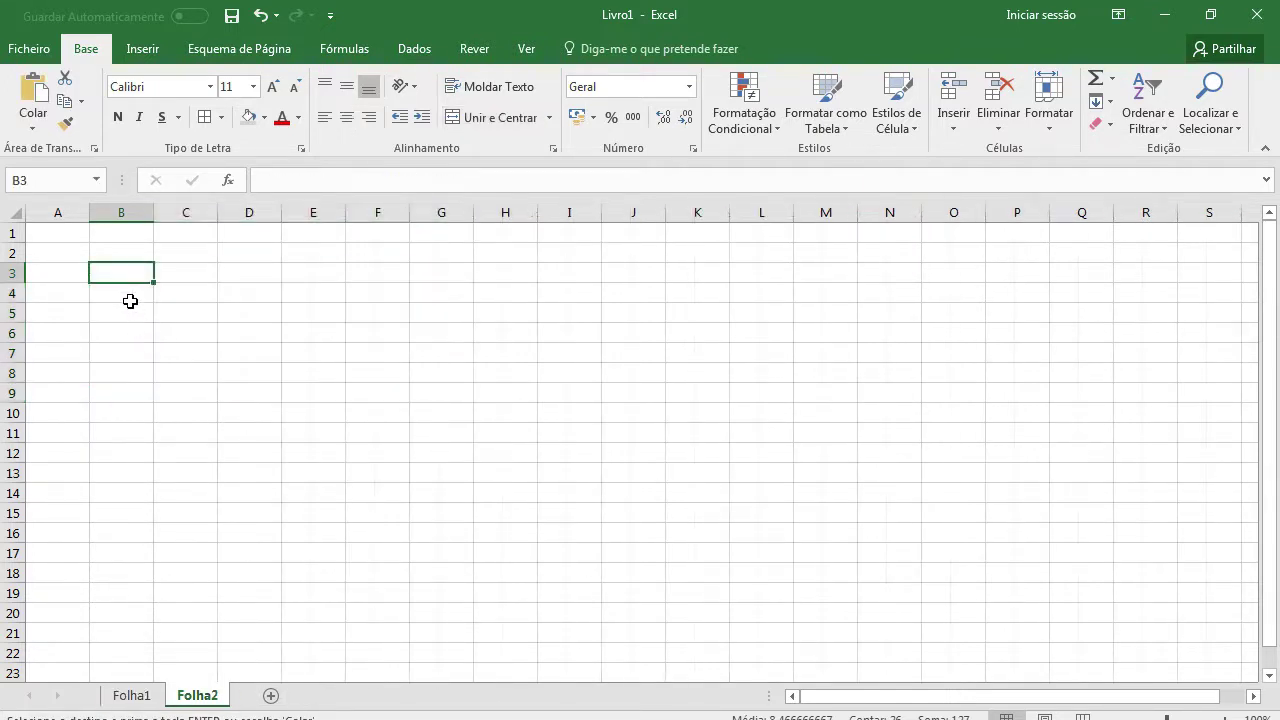
right_click(129, 274)
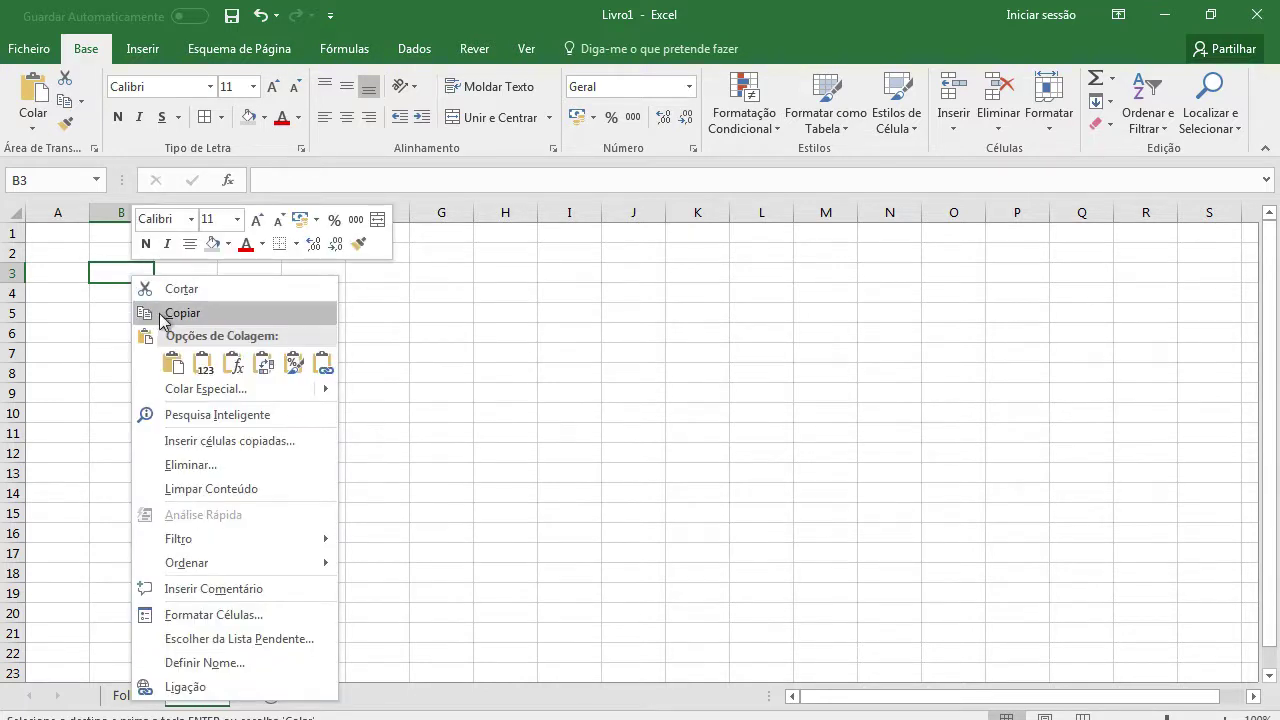
click(172, 366)
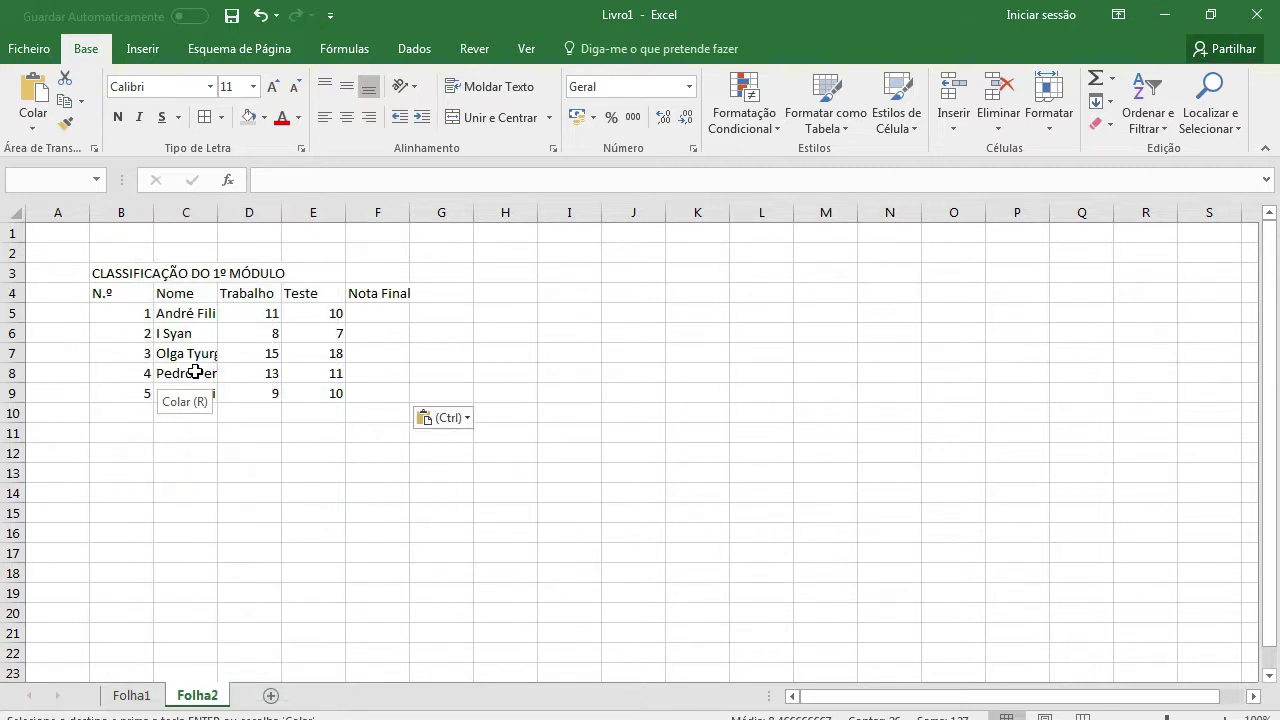
click(190, 366)
click(284, 490)
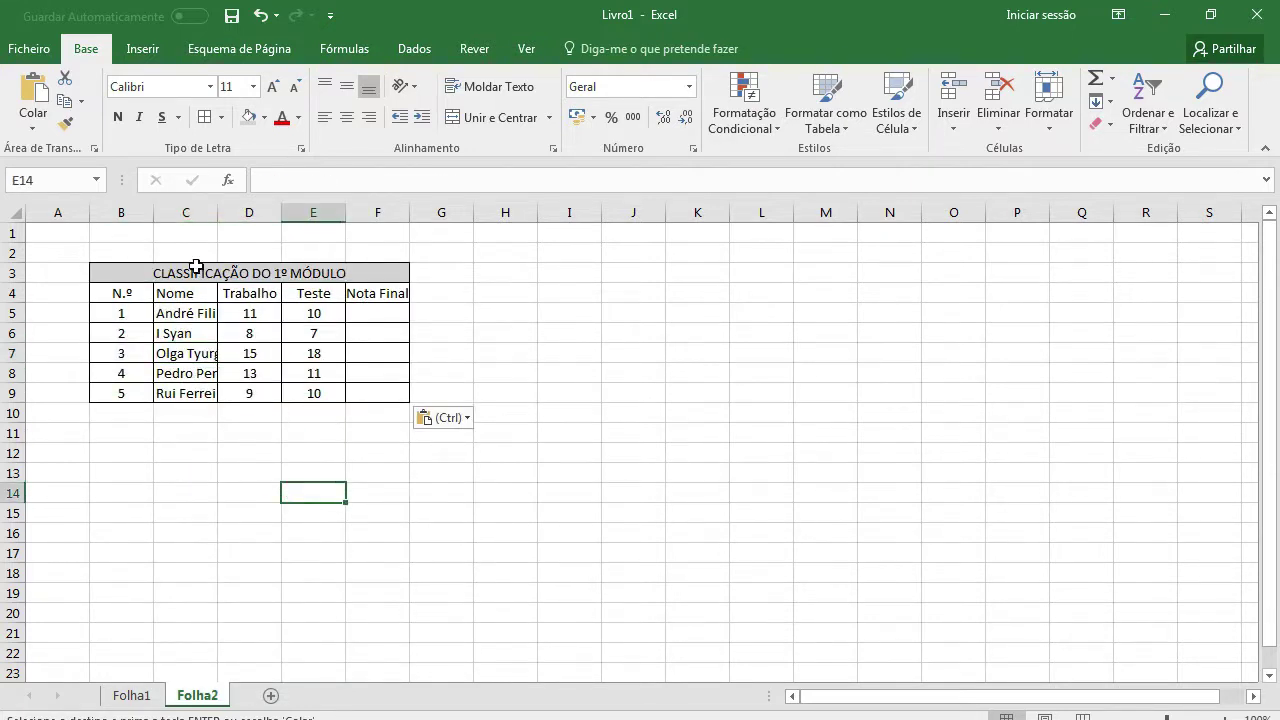
double_click(213, 214)
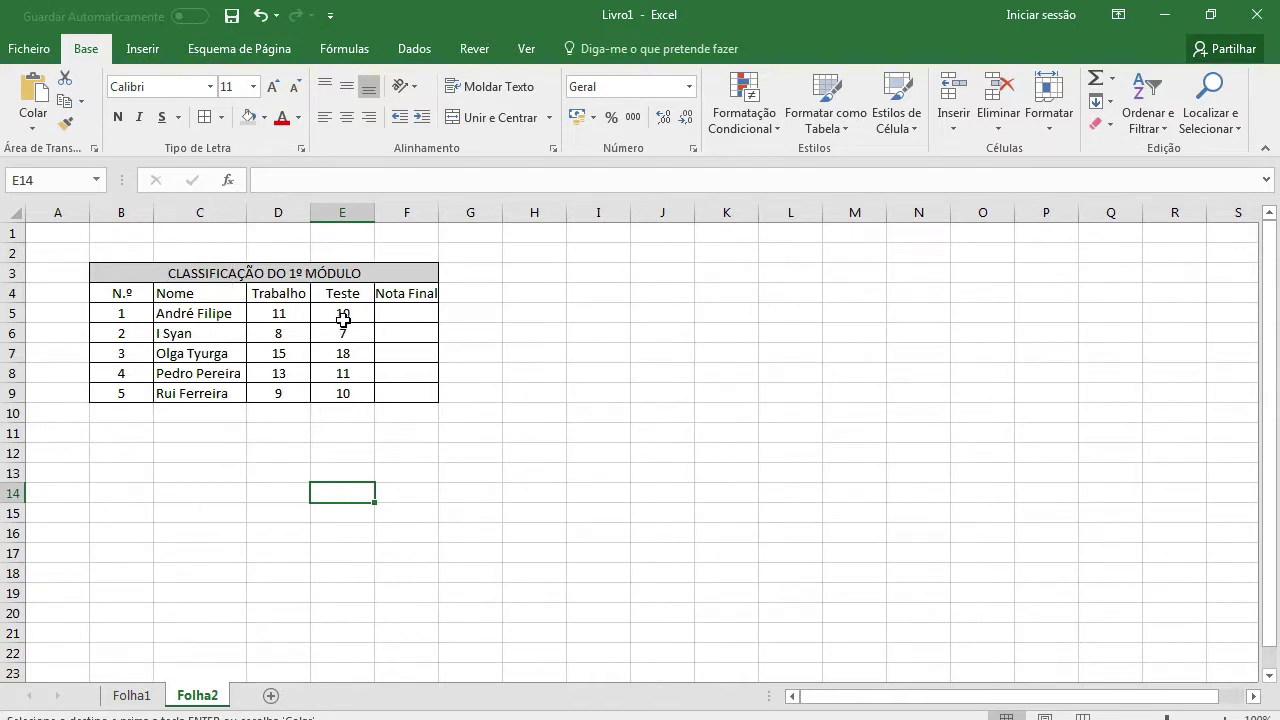
drag(287, 313, 343, 394)
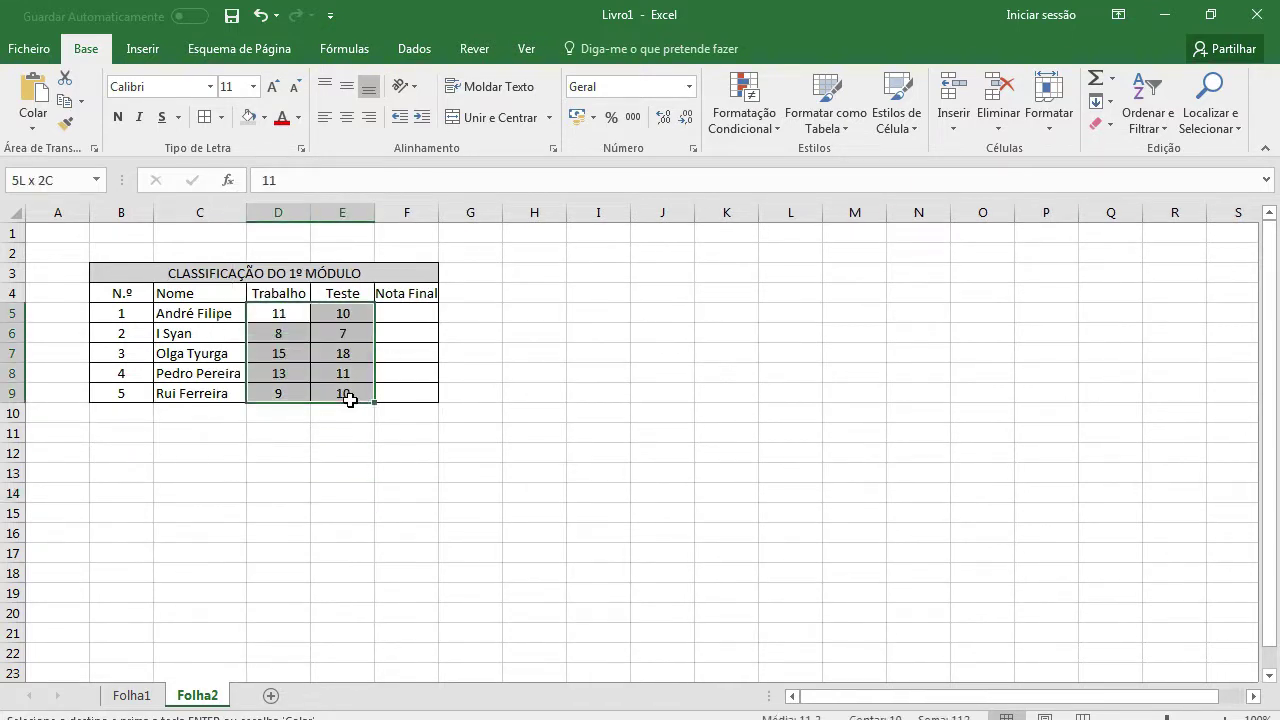
Clear the old marks and enter Trabalho scores 9, 10, 13, 12, 10 in D5:D9.
click(1103, 124)
click(1165, 199)
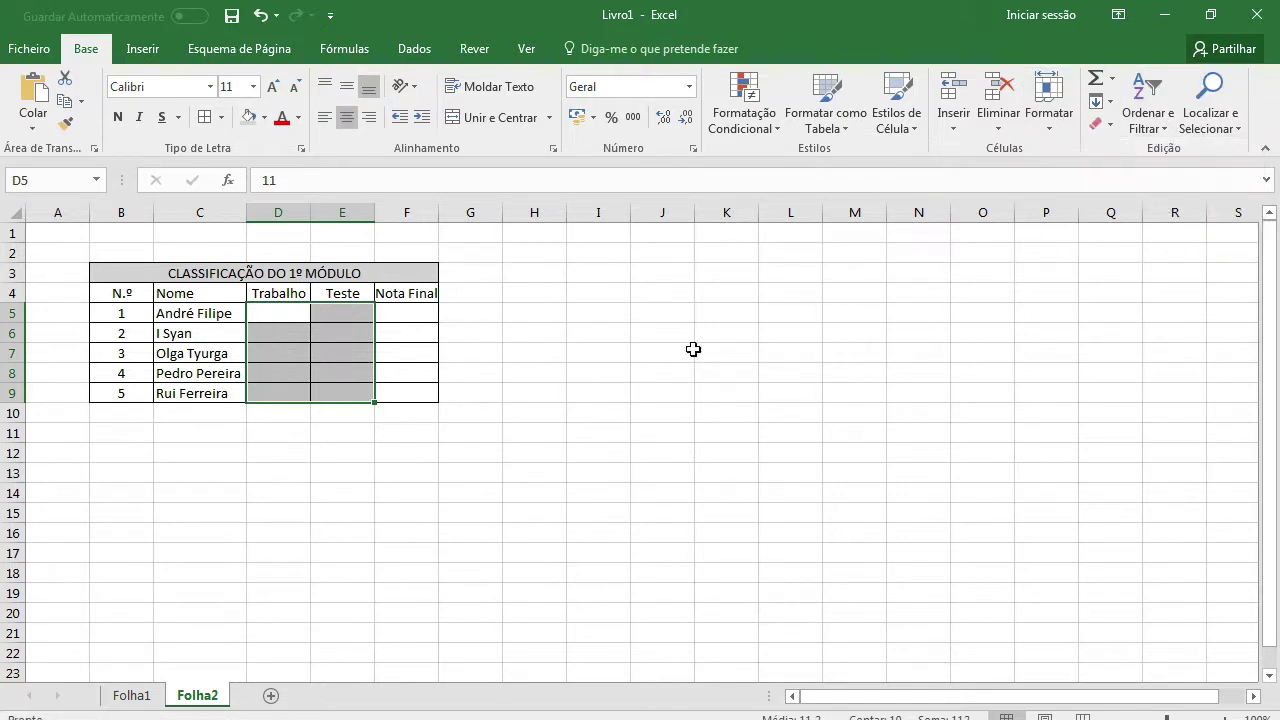
click(274, 314)
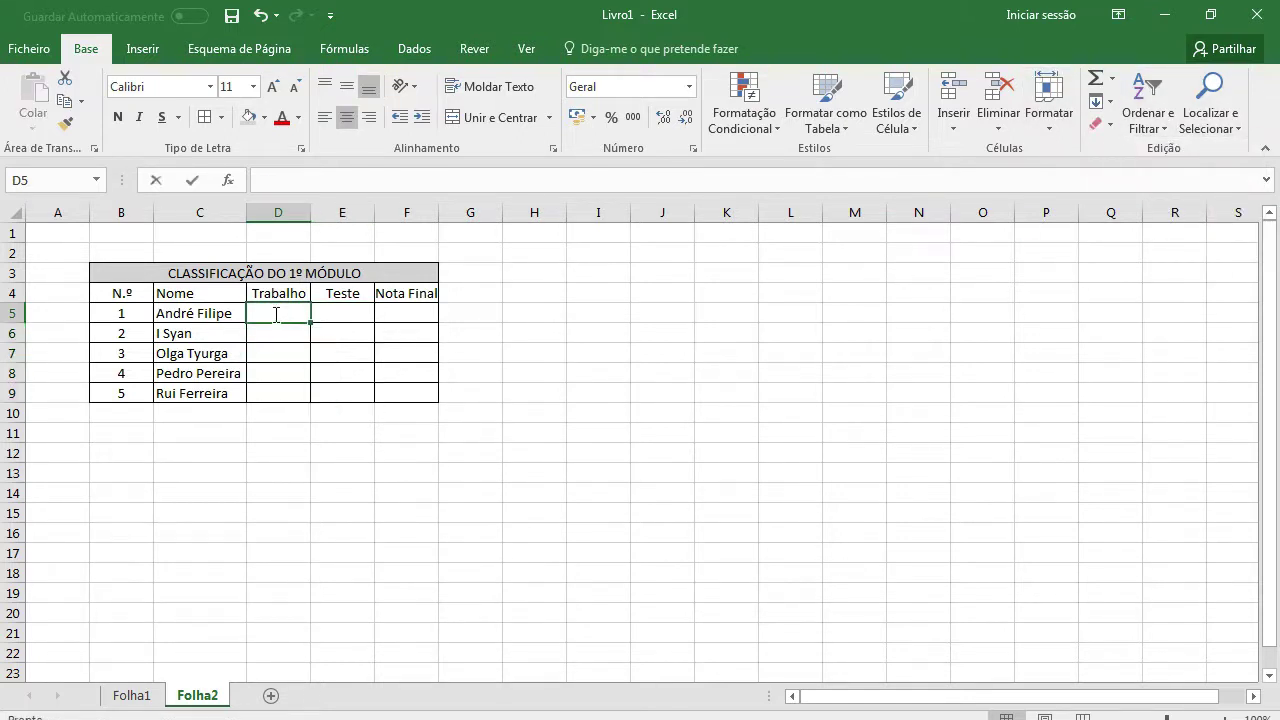
key(Return)
text(10)
key(Return)
text(13)
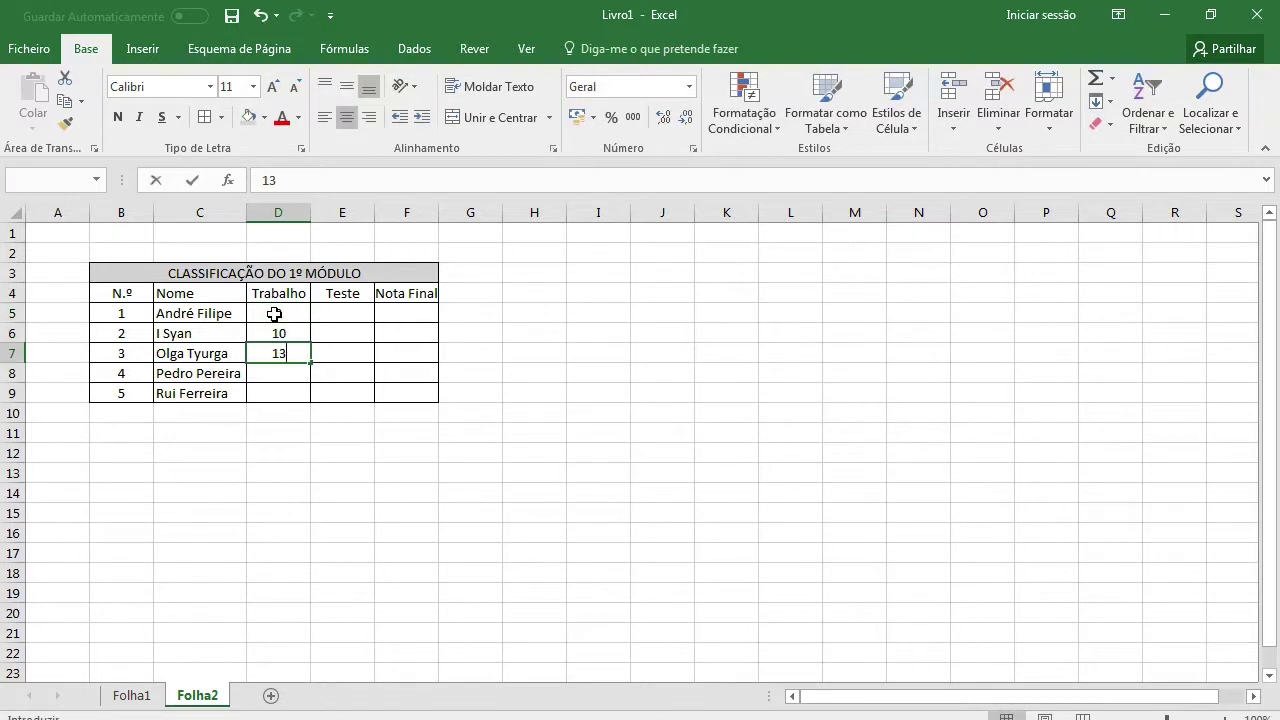
key(Return)
text(12)
key(Return)
text(10)
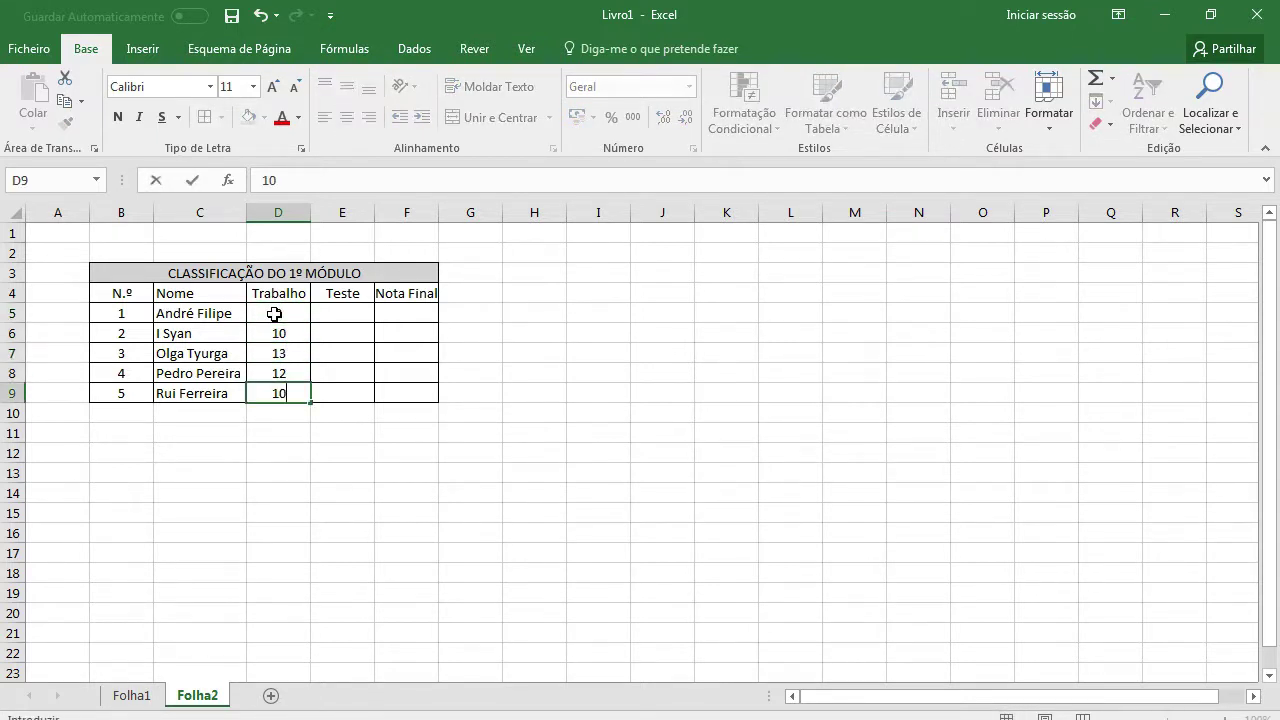
key(Tab)
Enter Teste scores 7, 10, 13, 7, 10 in E5:E9.
key(Up)
key(Up)
key(Up)
key(Up)
key(Up)
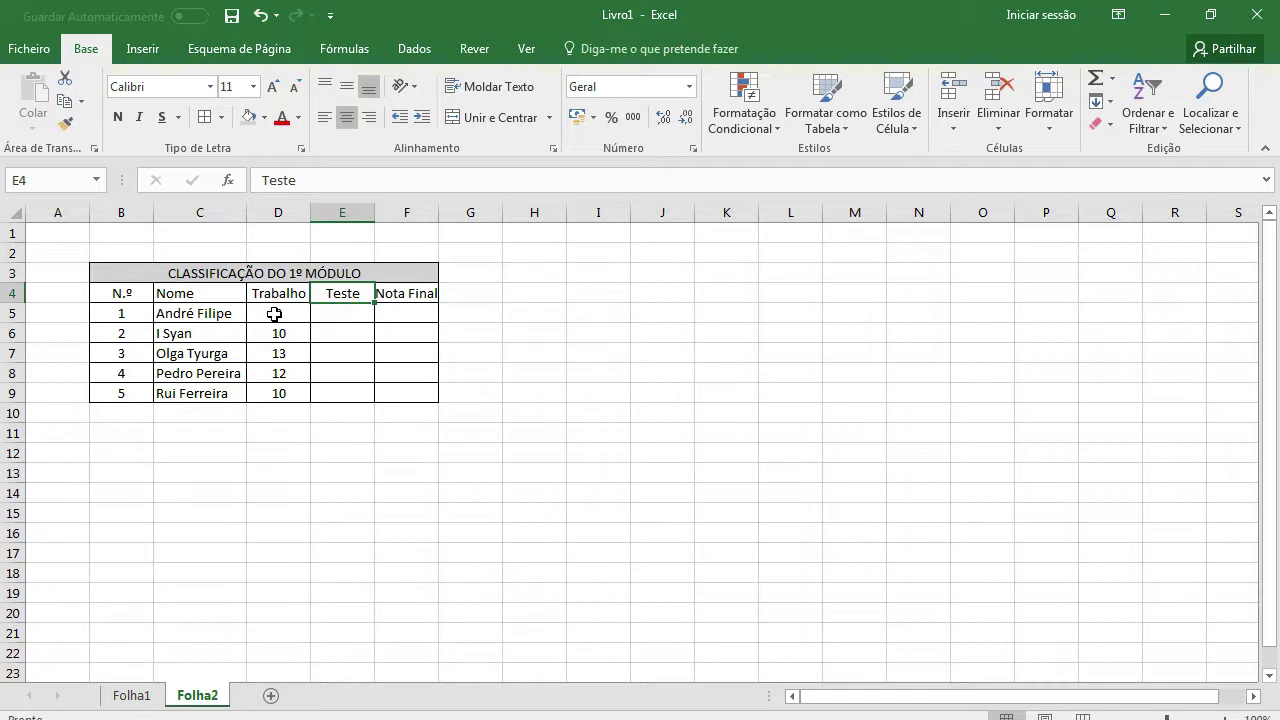
key(Down)
text(7)
key(Return)
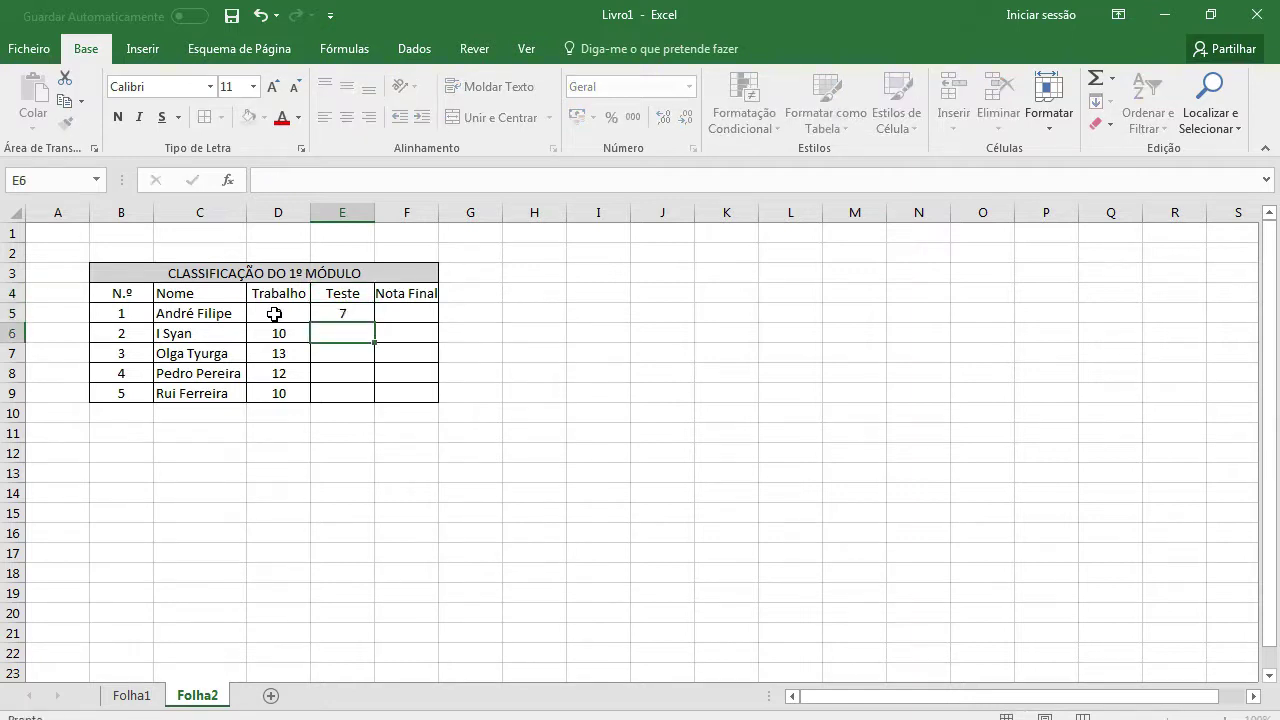
text(10)
key(Return)
text(13)
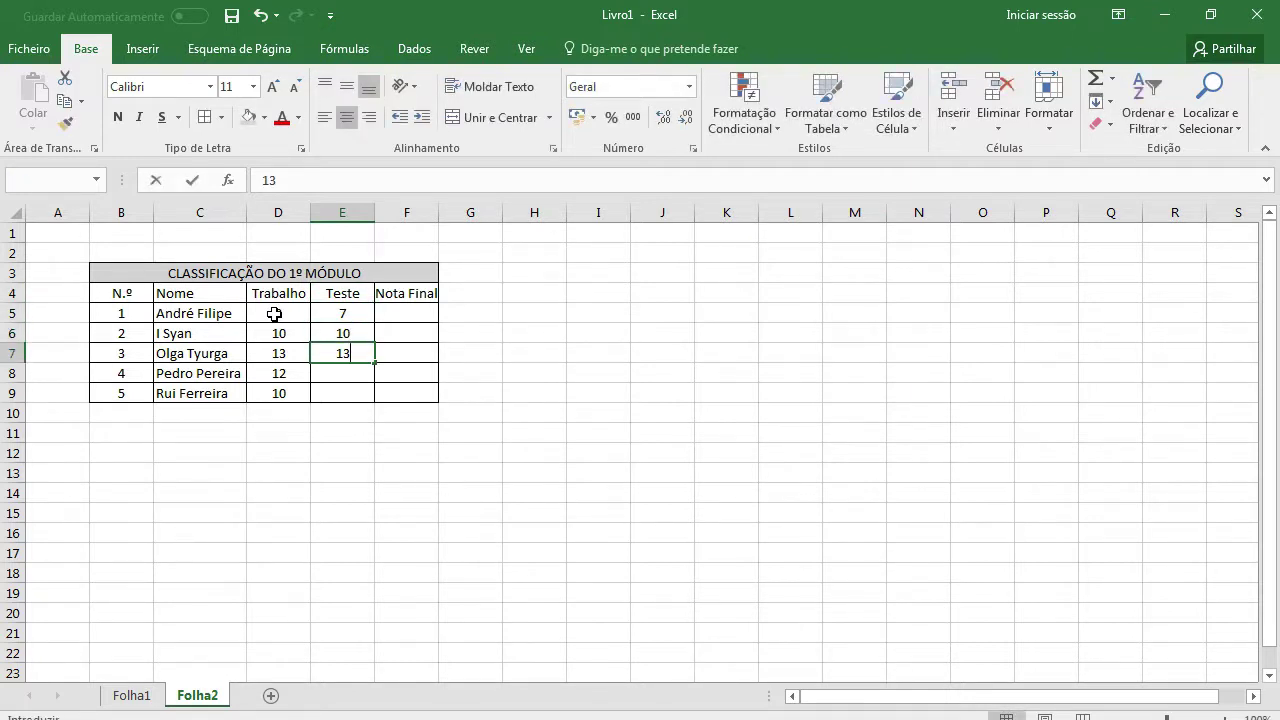
key(Return)
text(7)
key(Return)
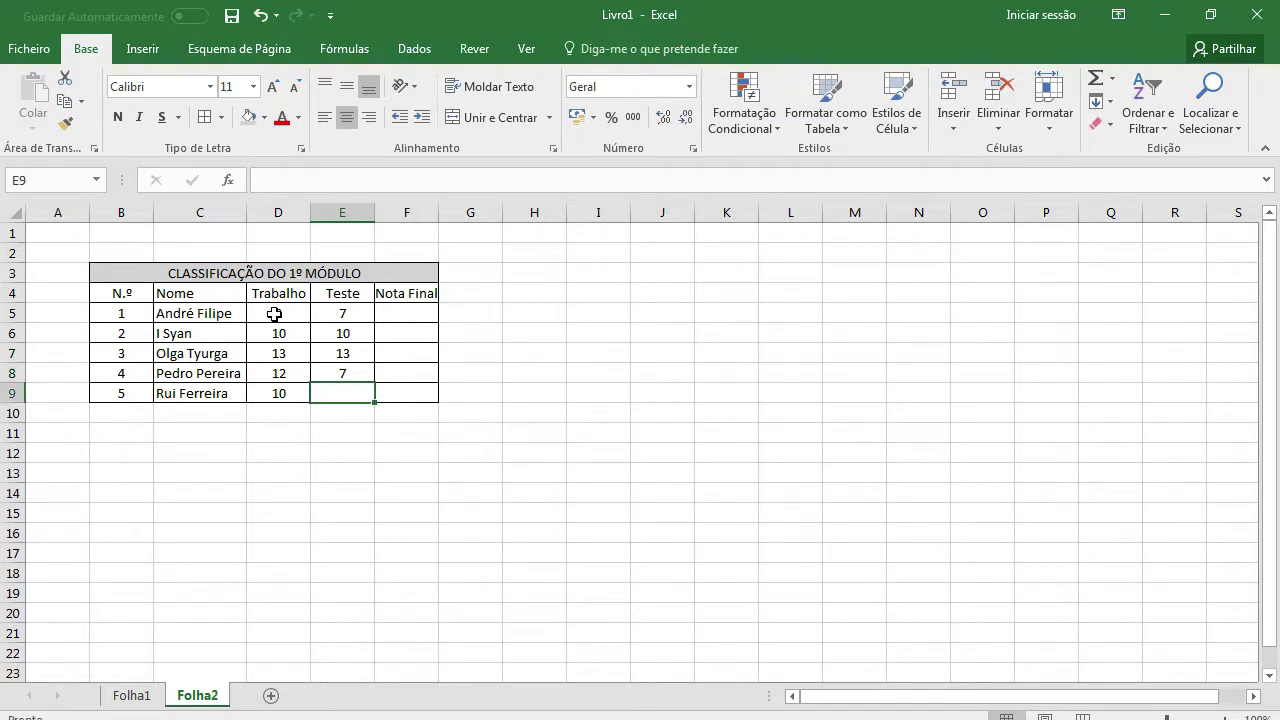
text(10)
key(Return)
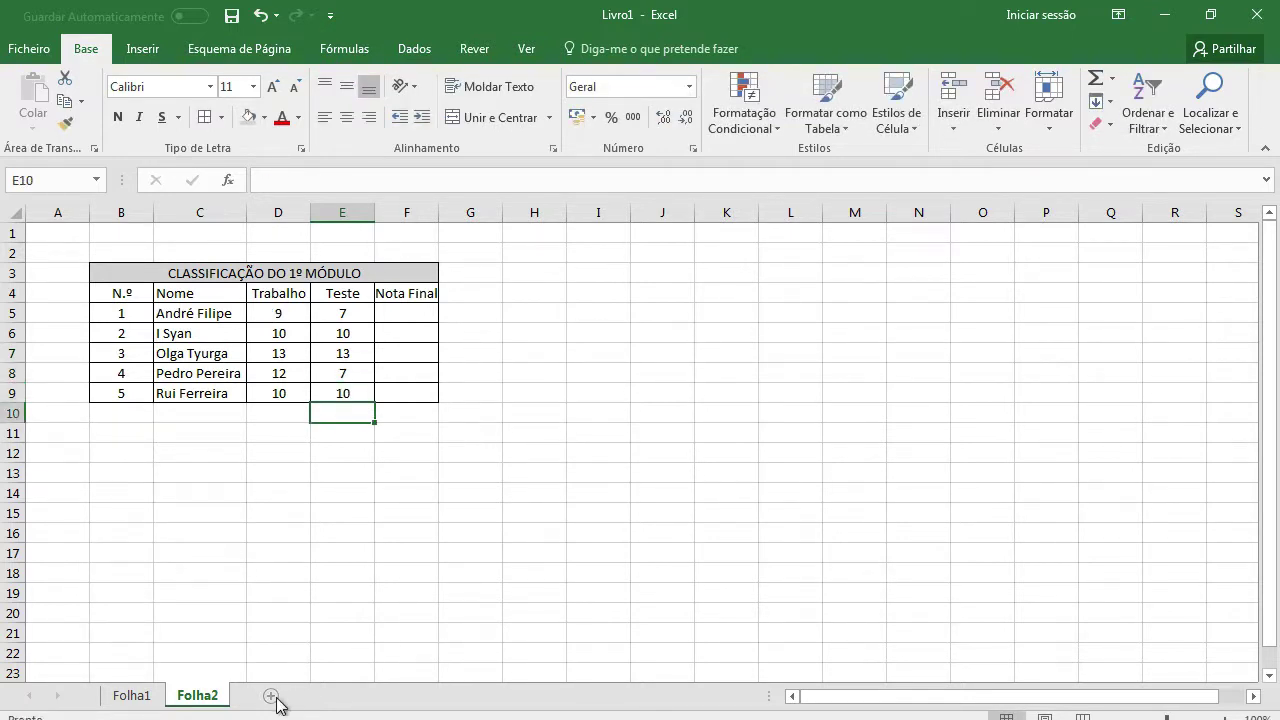
Add a third sheet and enter the N.º heading with numbers 1–5 in B3:B8.
click(273, 699)
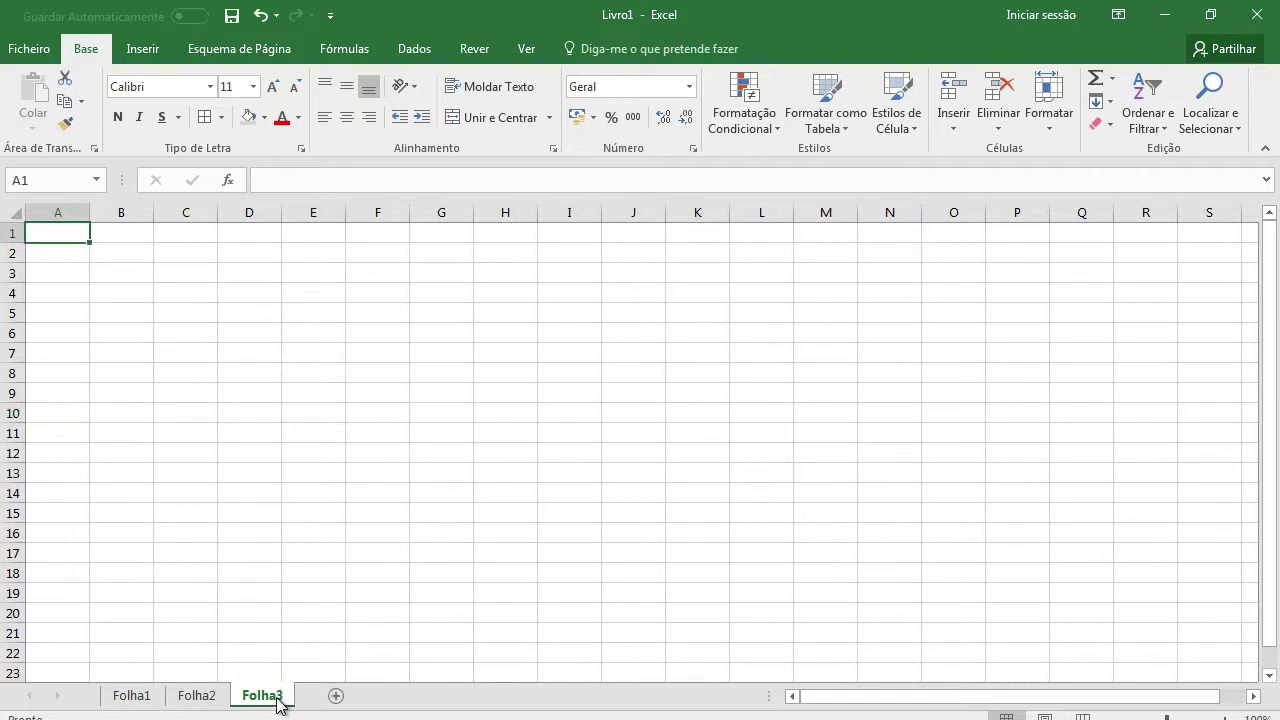
click(128, 276)
text(N)
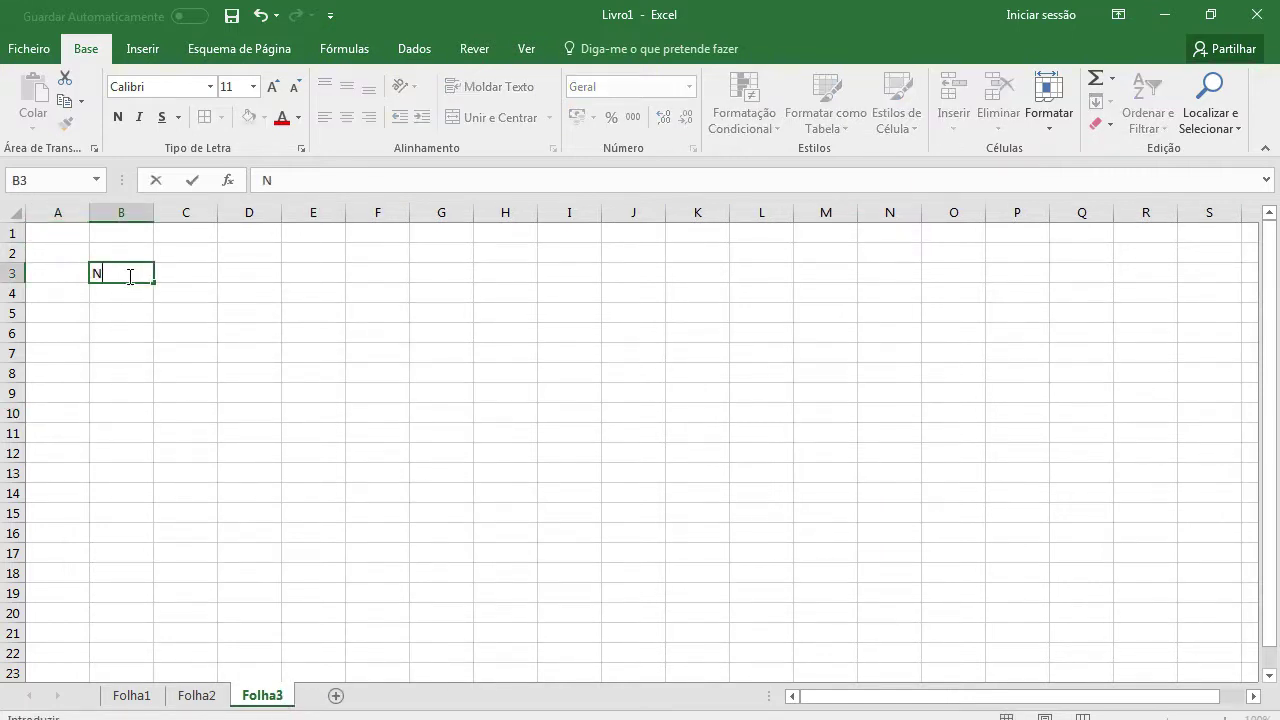
text(.º)
key(Right)
key(Right)
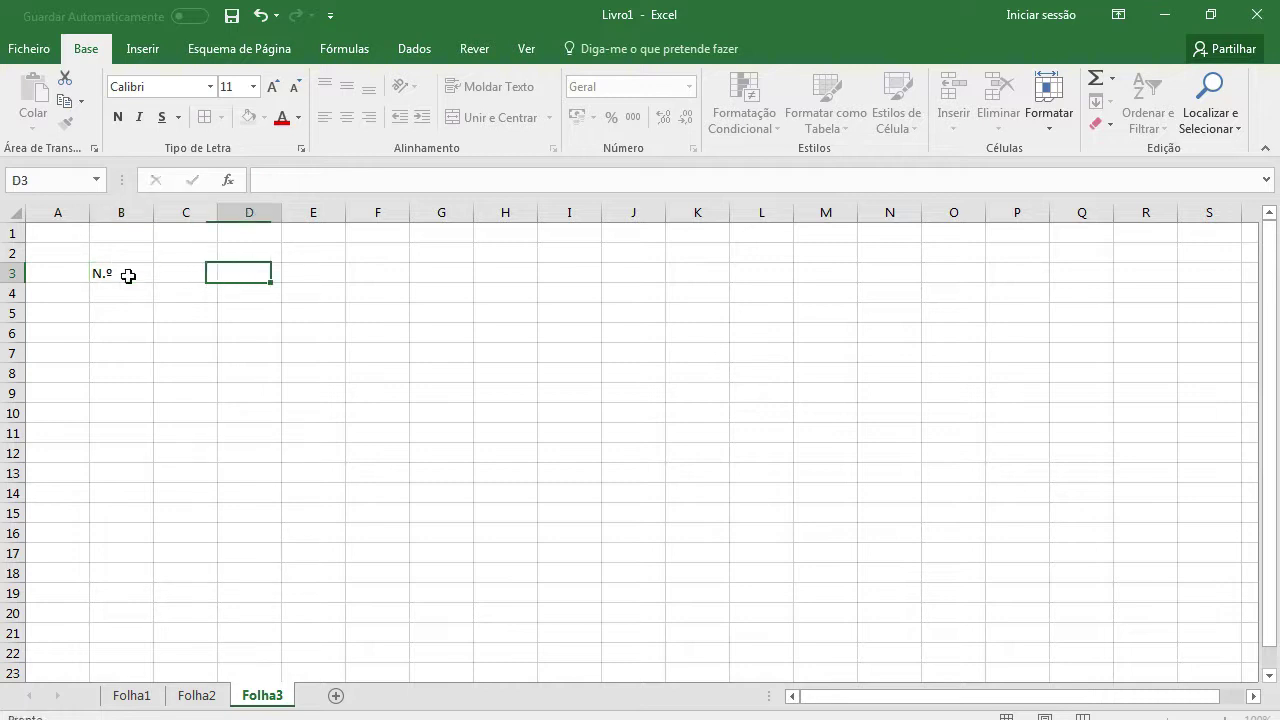
key(Left)
key(Down)
key(Left)
text(1)
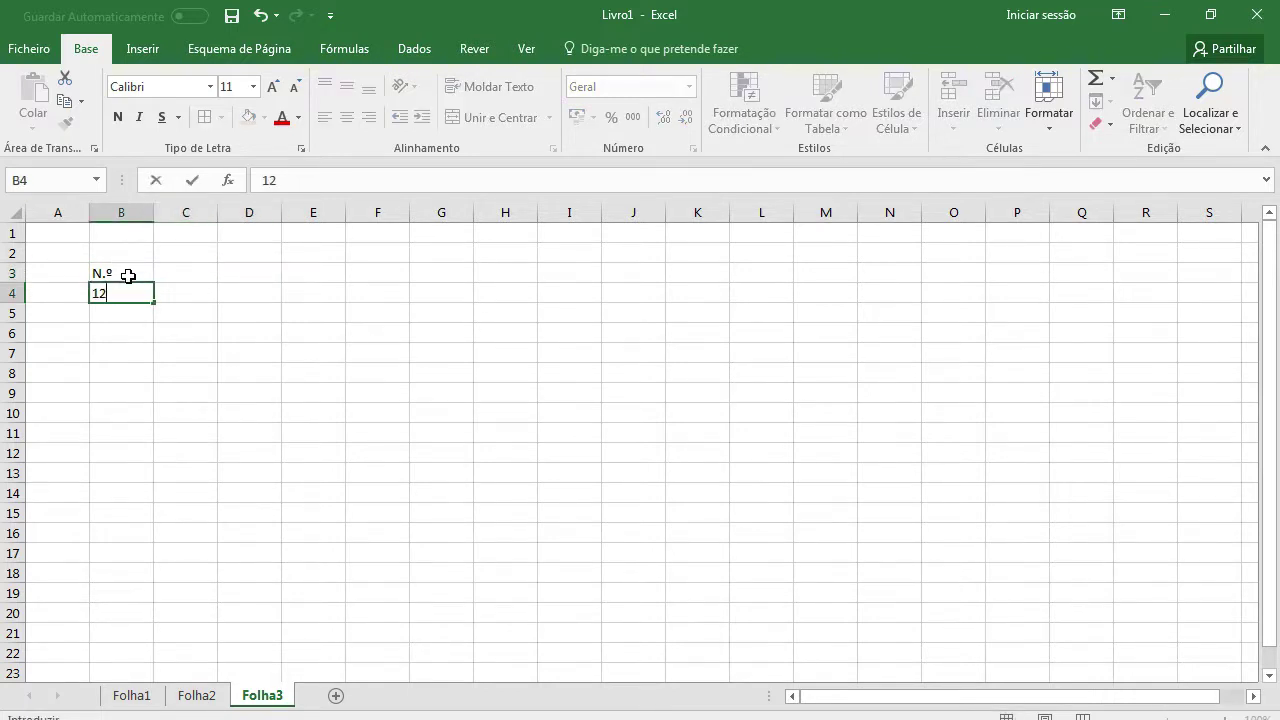
key(Return)
text(3)
key(Return)
text(2)
key(Up)
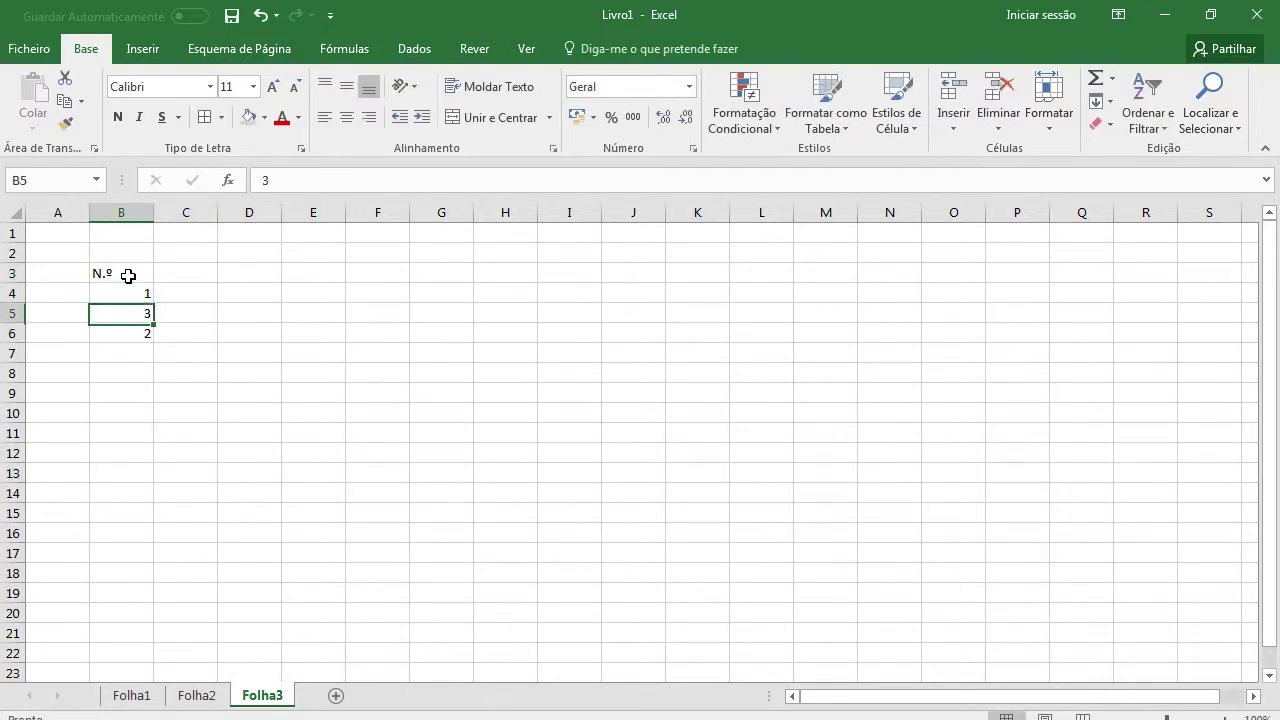
text(2)
key(Return)
text(3)
key(Return)
text(4)
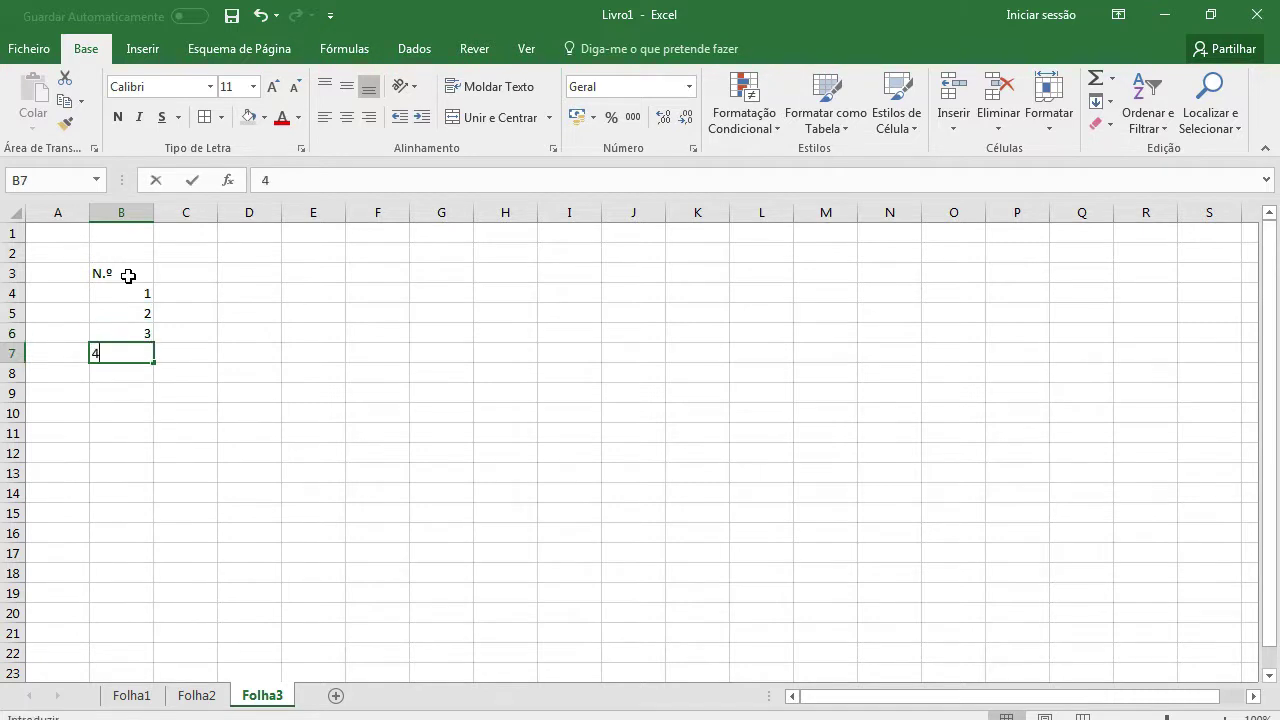
key(Return)
text(5)
key(Right)
key(Up)
key(Up)
key(Up)
key(Up)
key(Up)
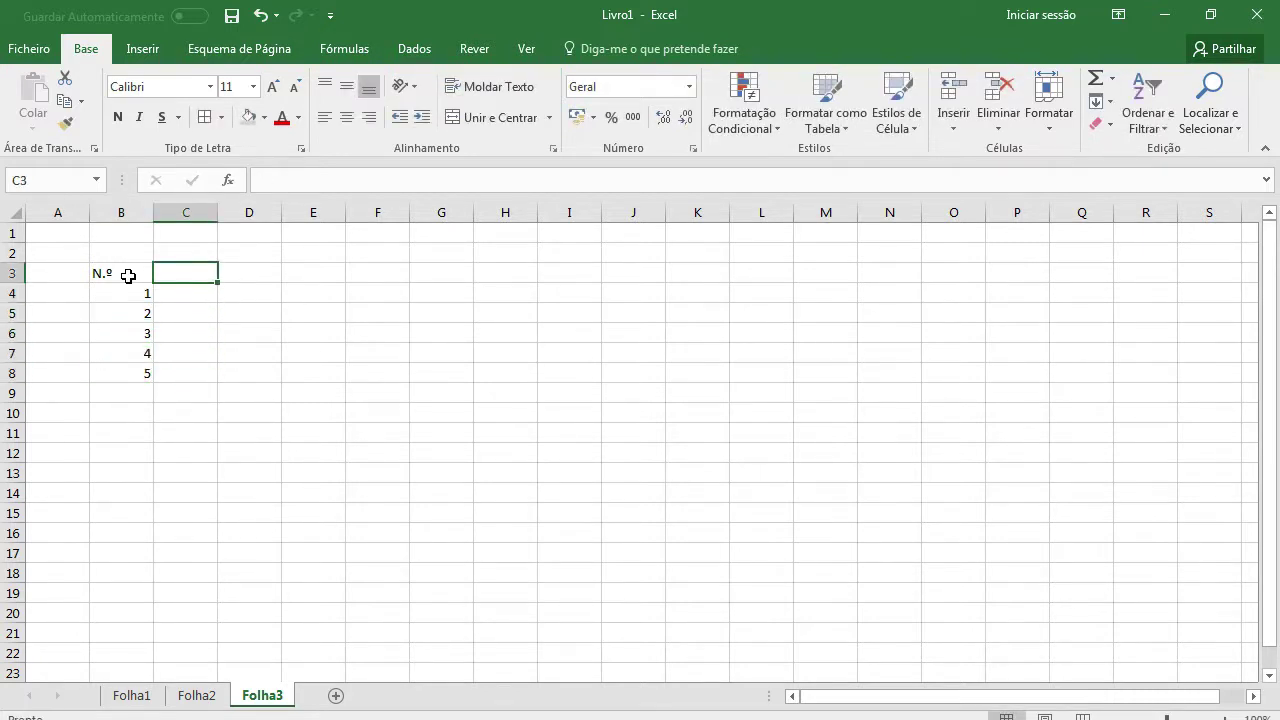
Enter the Nome heading and five student names in column C, fitting the column width.
text(Nome)
key(Return)
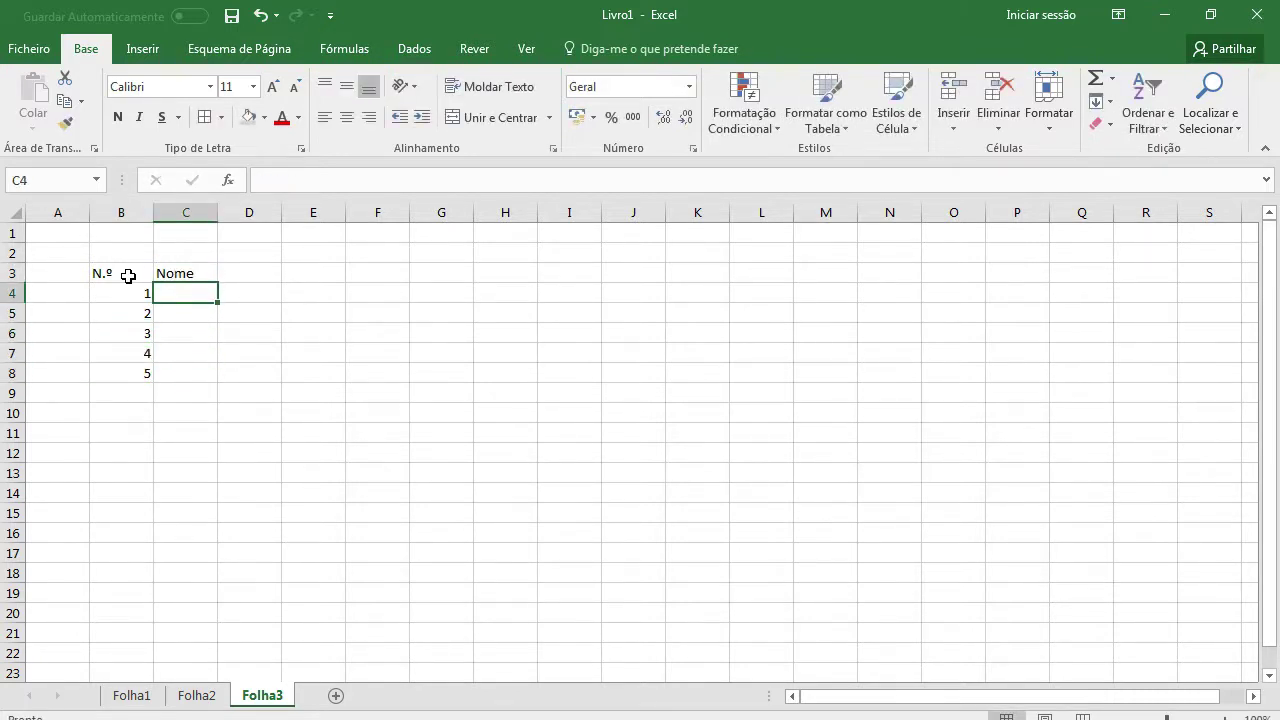
text(André Fili)
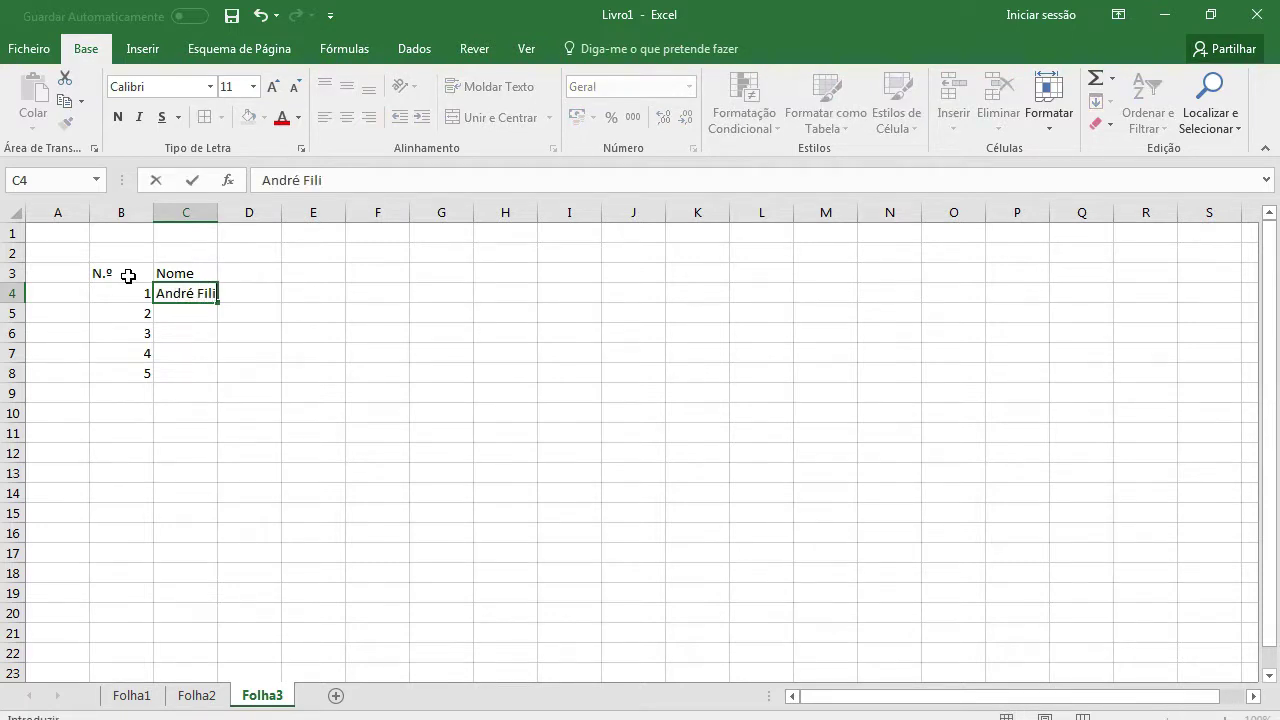
text(pe)
key(Return)
text(I SYa)
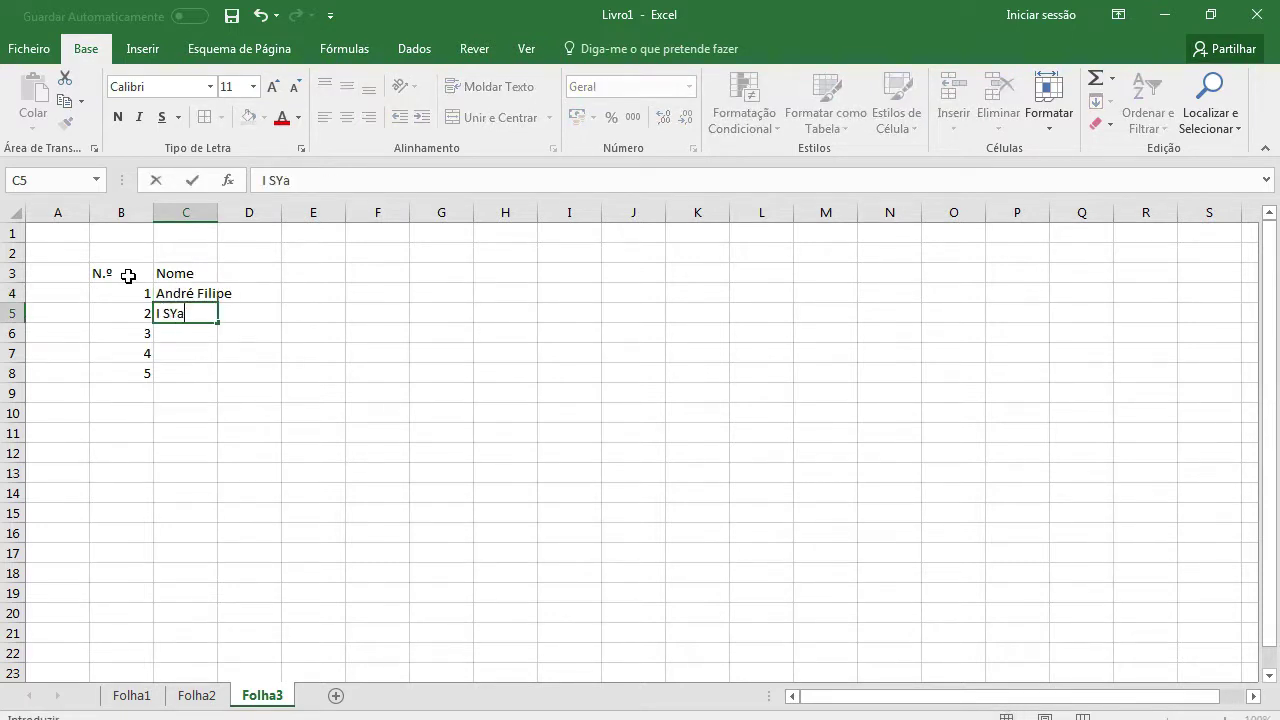
text(n)
key(BackSpace)
key(BackSpace)
key(BackSpace)
text(yan)
key(Return)
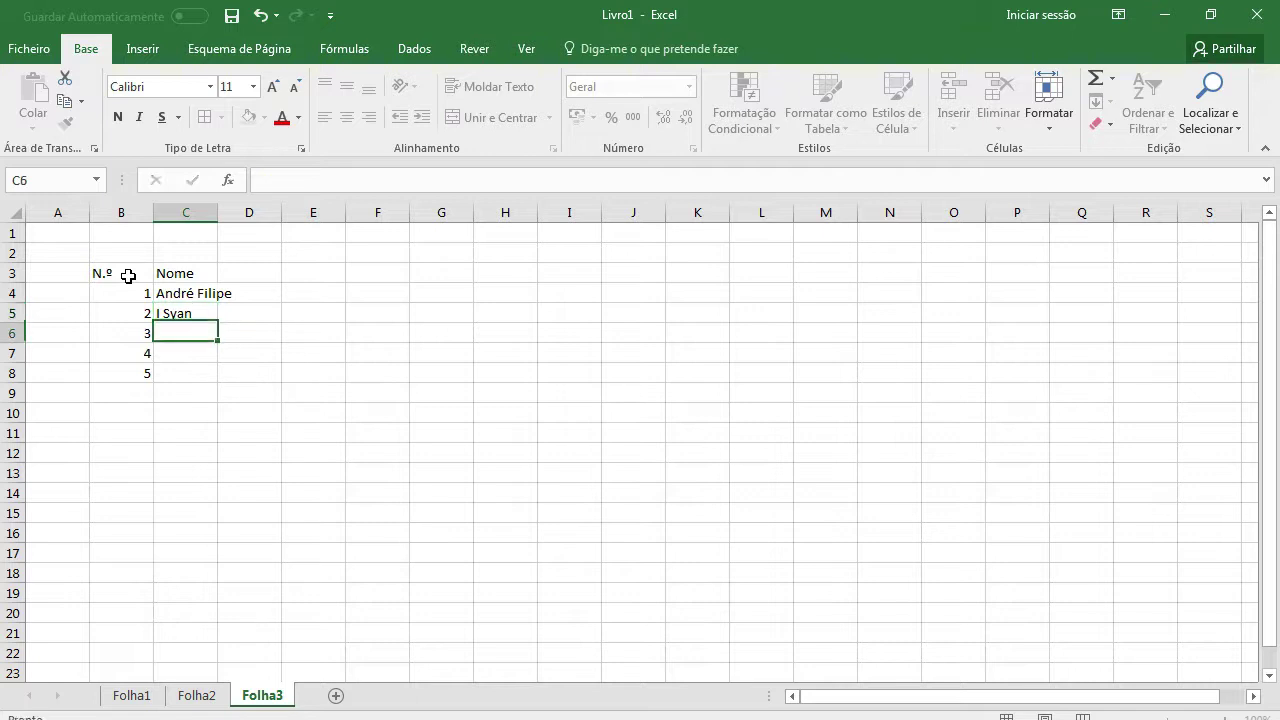
text(Olga T)
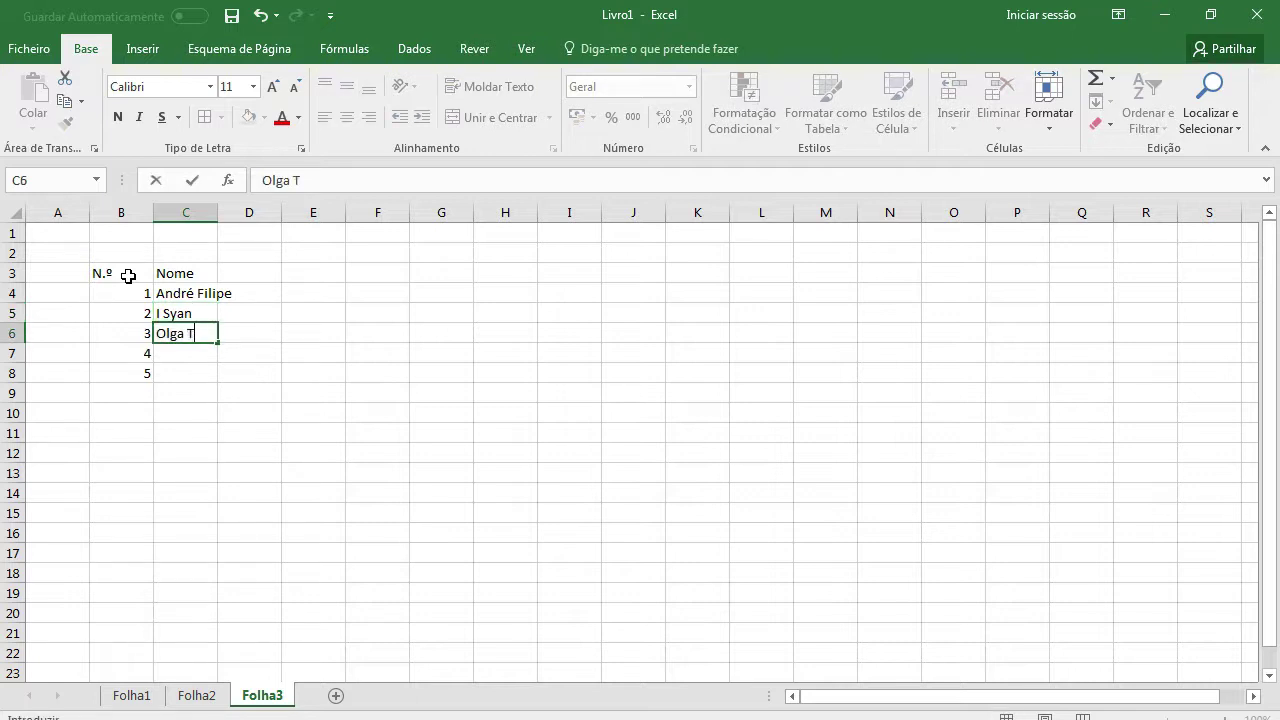
text(yurga)
key(Return)
text(Pedro Pere)
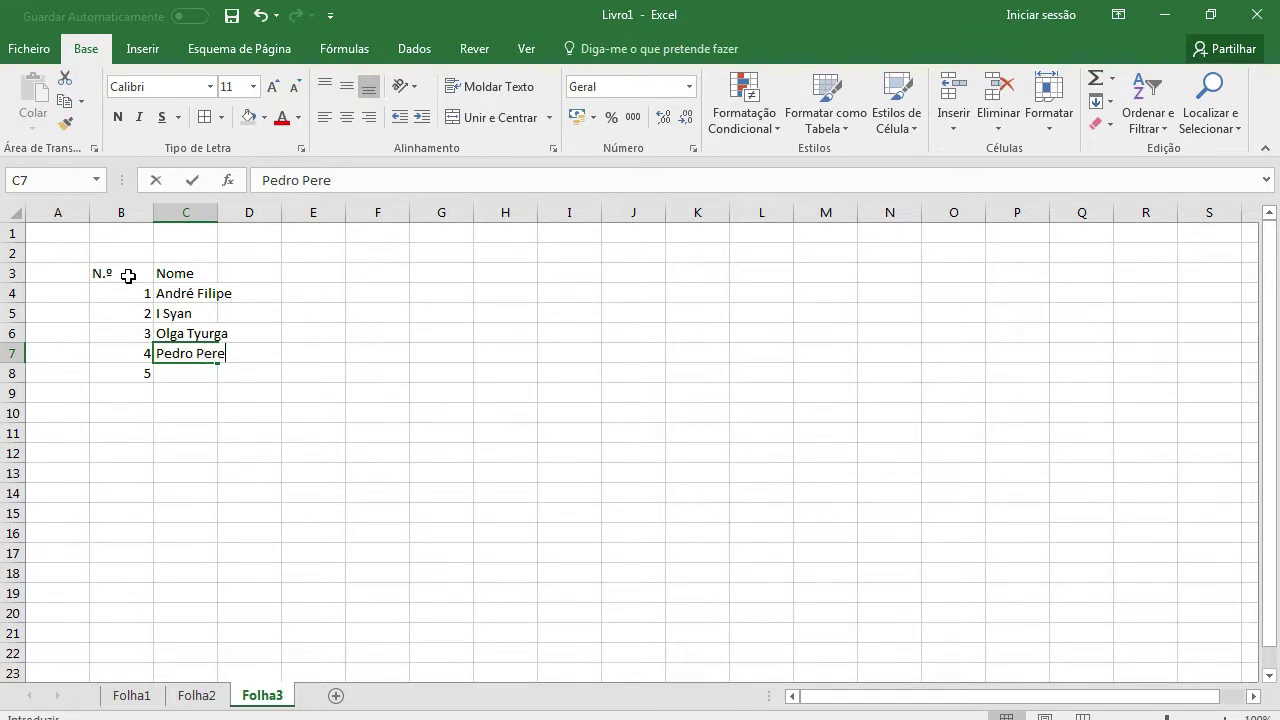
text(ira)
key(Return)
text(Ru)
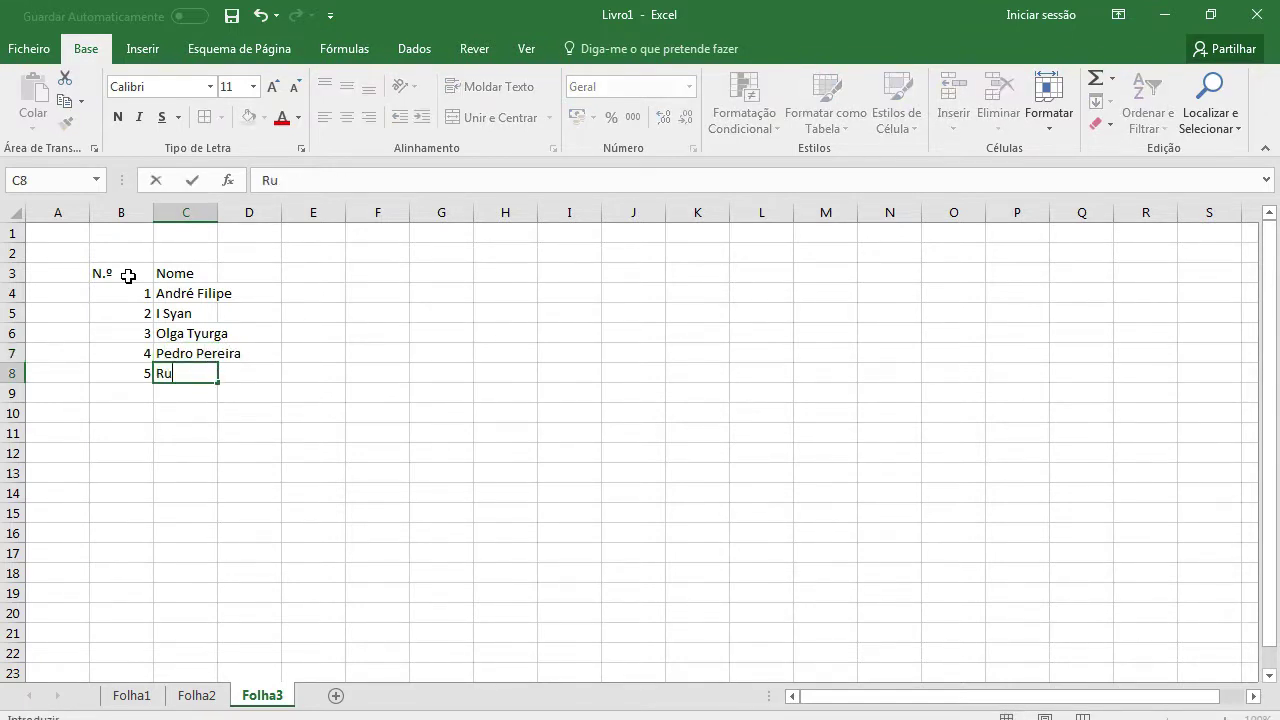
text(i Ferreira)
key(Return)
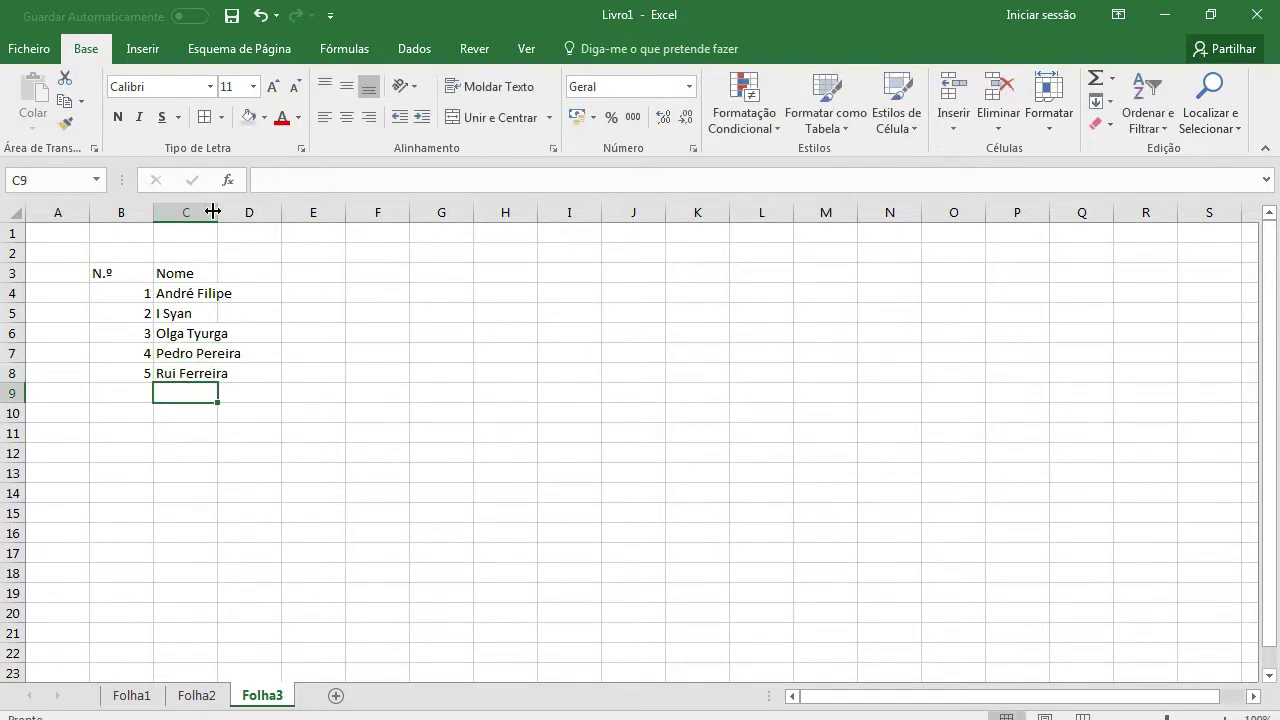
double_click(218, 200)
Add Média Final and Arredondada headings in D3 and E3, autofitting both columns.
key(Up)
click(290, 264)
text(M)
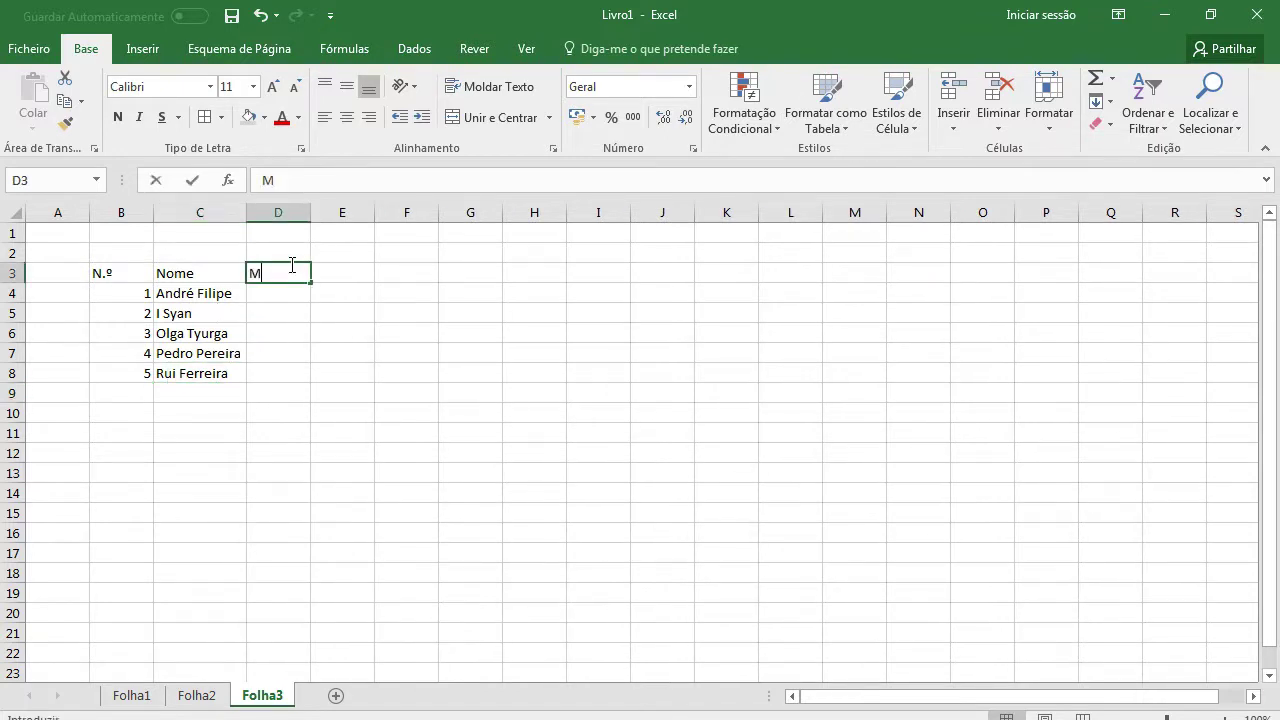
text(édia Final)
key(Return)
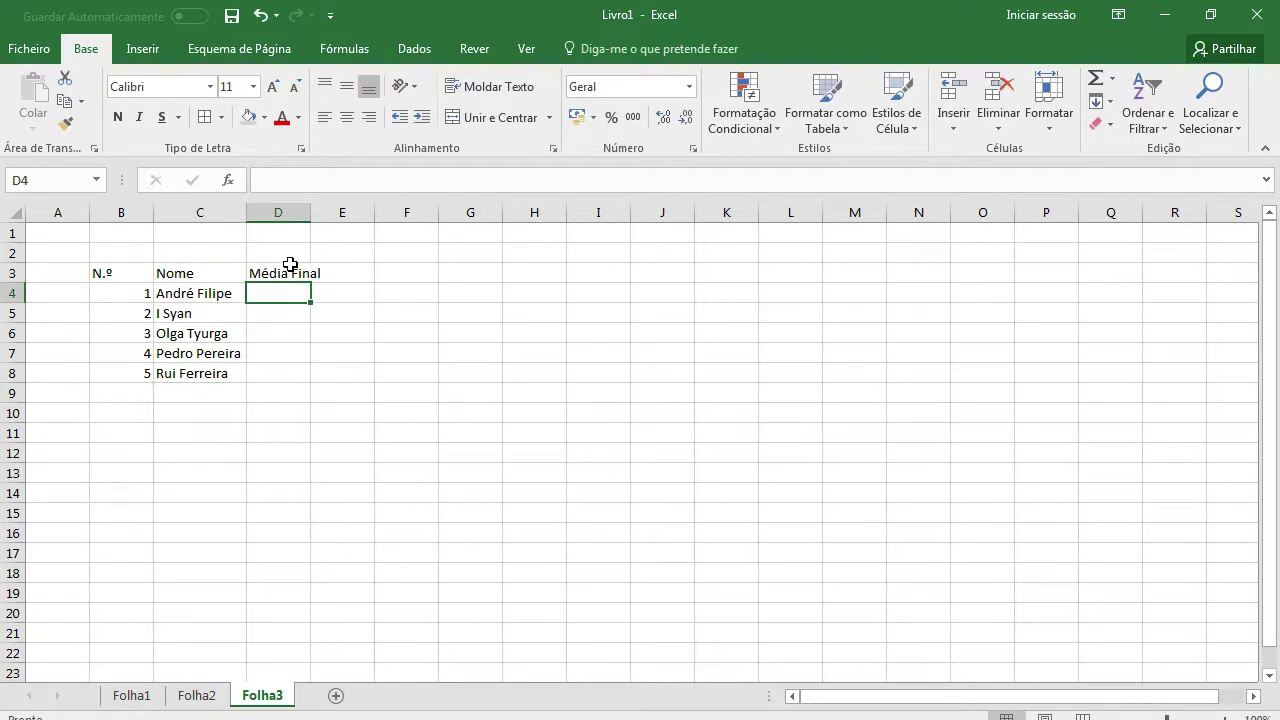
double_click(310, 213)
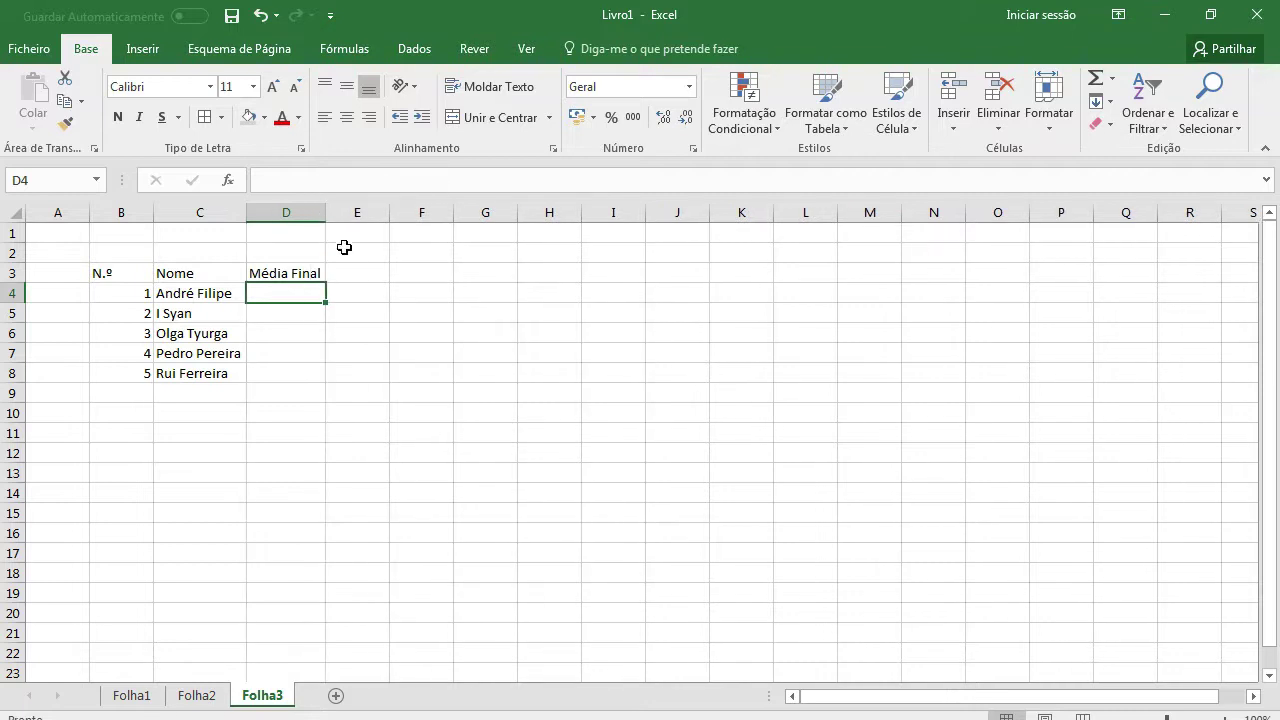
click(356, 276)
text(Arred)
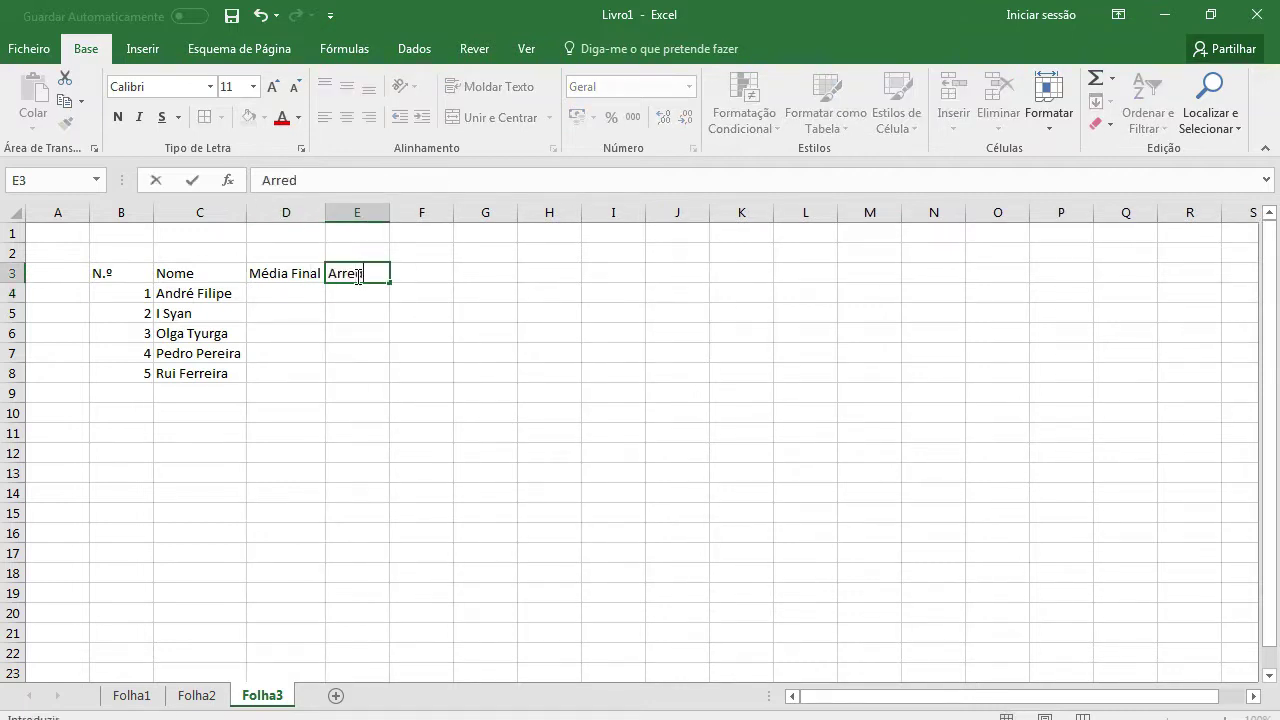
text(ondada)
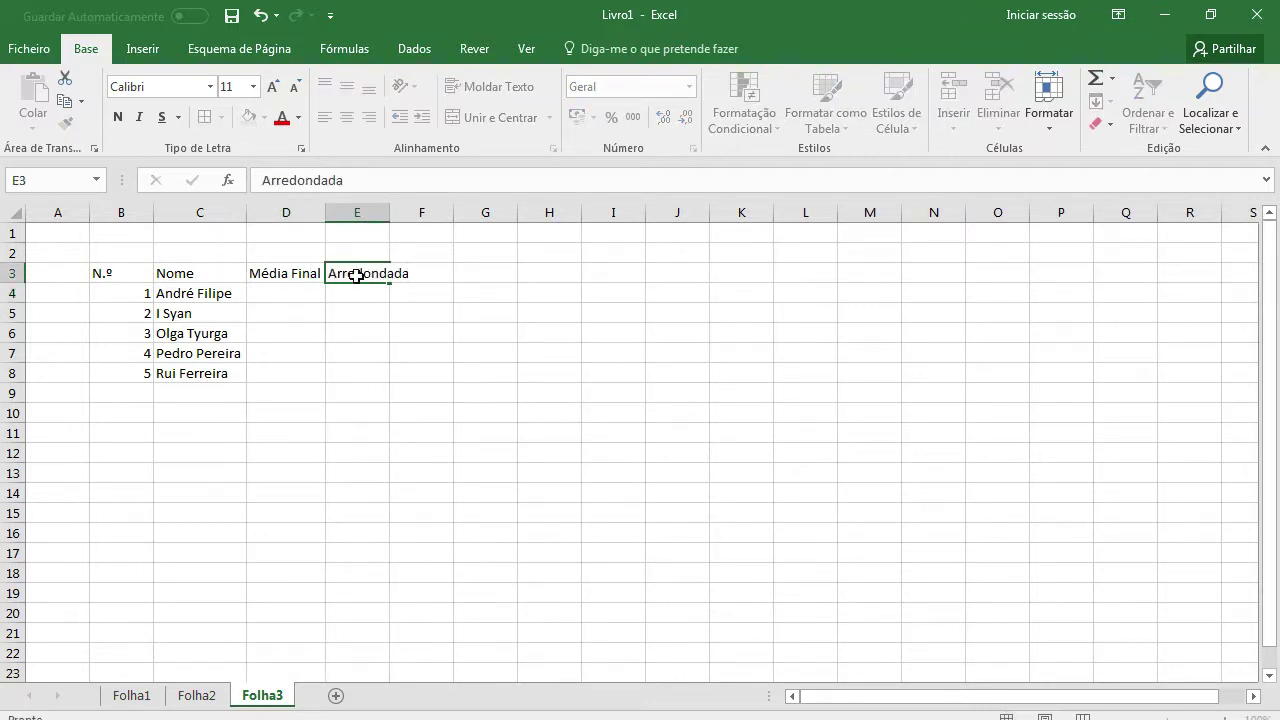
key(Return)
double_click(389, 212)
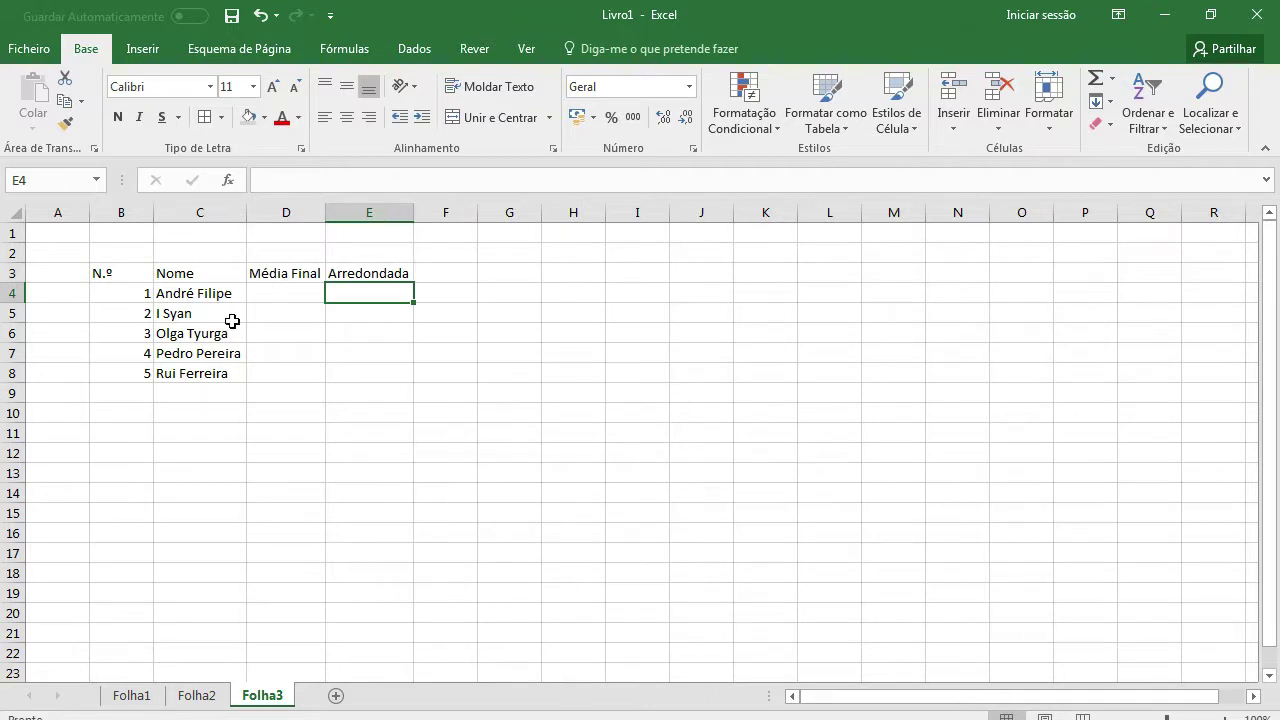
Apply All Borders to B3:E8 and centre the N.º numbers in B3:B8.
mouse_move(132, 274)
mouse_down()
mouse_move(223, 297)
mouse_move(357, 372)
mouse_up()
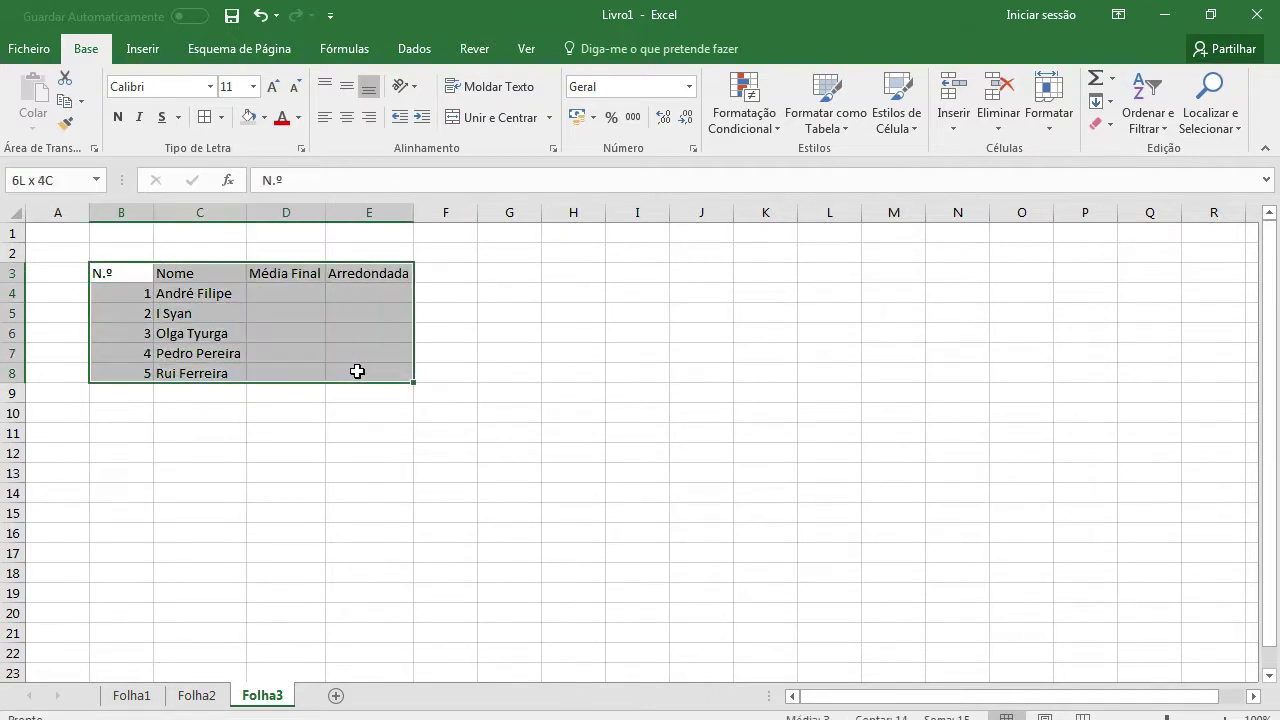
click(204, 117)
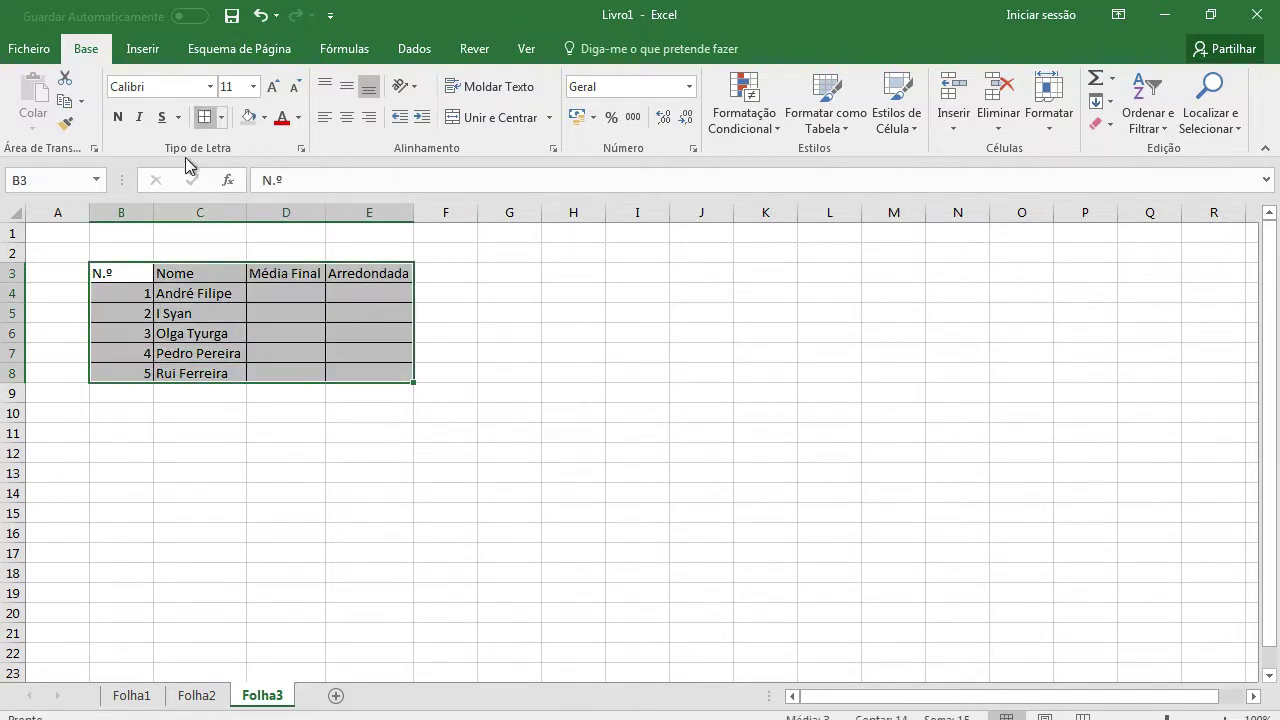
drag(128, 265, 131, 374)
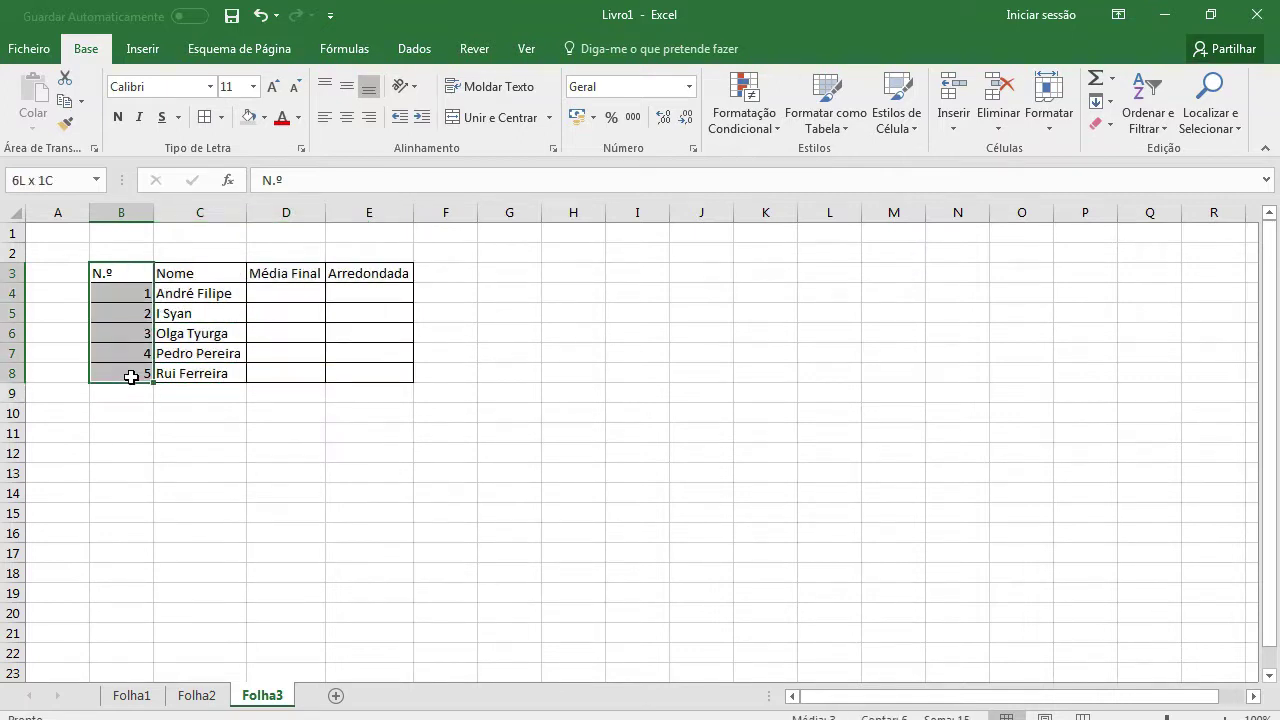
click(345, 118)
drag(292, 272, 378, 369)
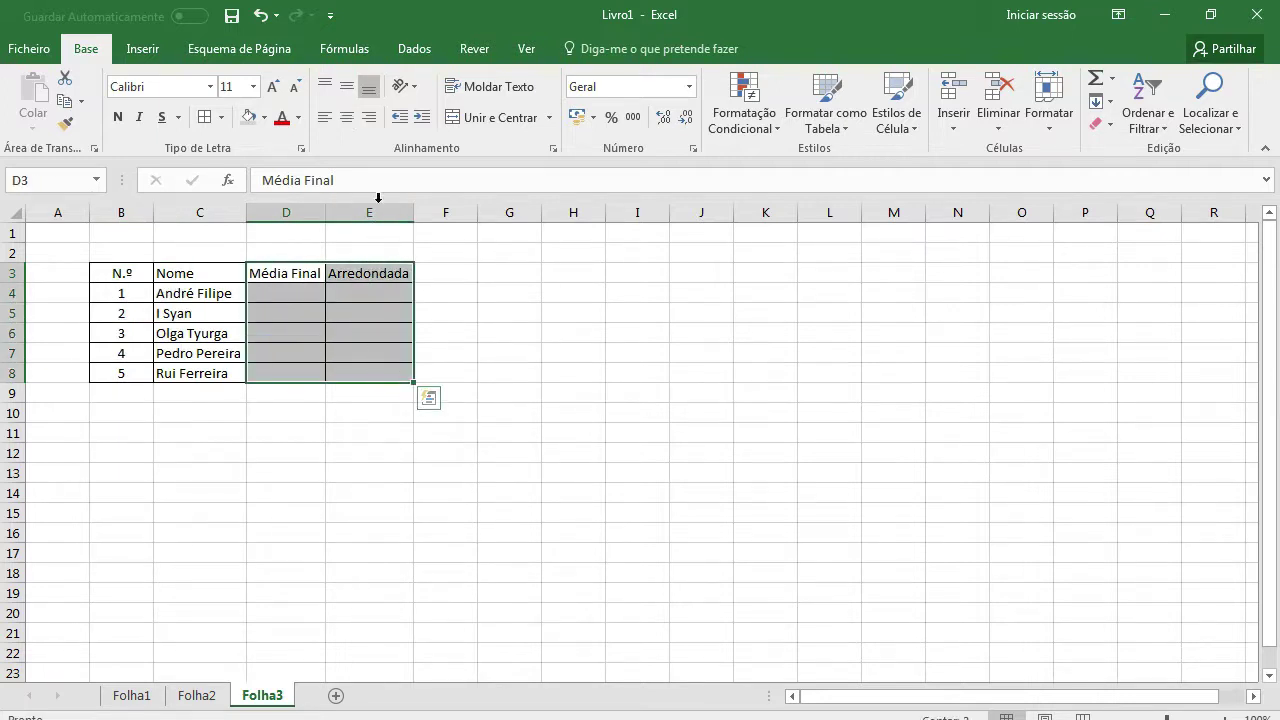
Centre the D3:E8 columns and rename sheet Folha1 to 1Modulo.
click(345, 118)
click(138, 695)
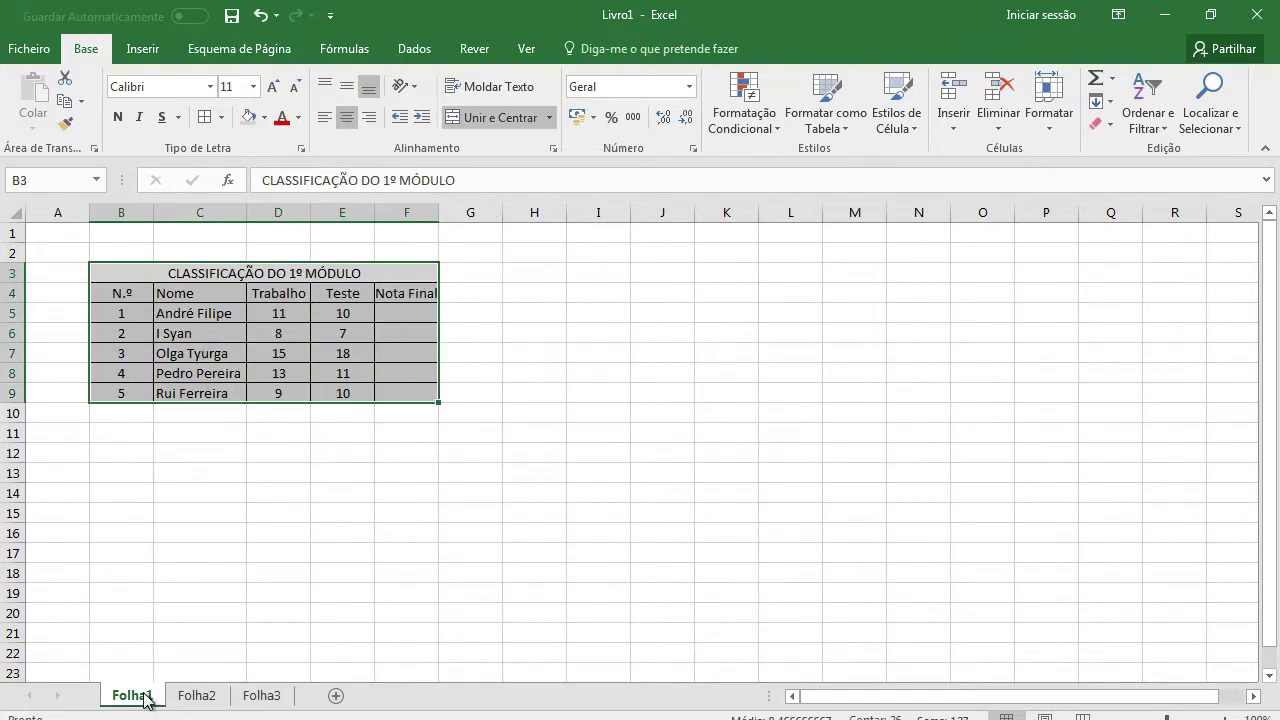
double_click(140, 695)
text(1)
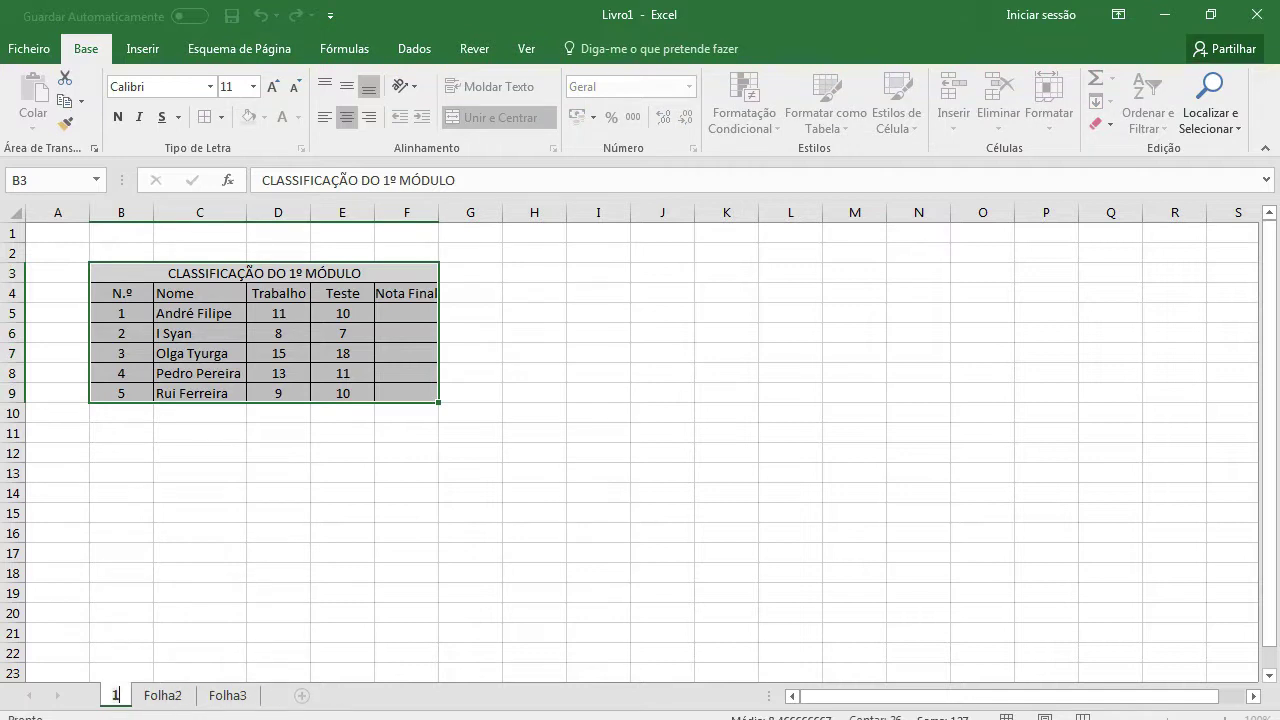
text(Modulo)
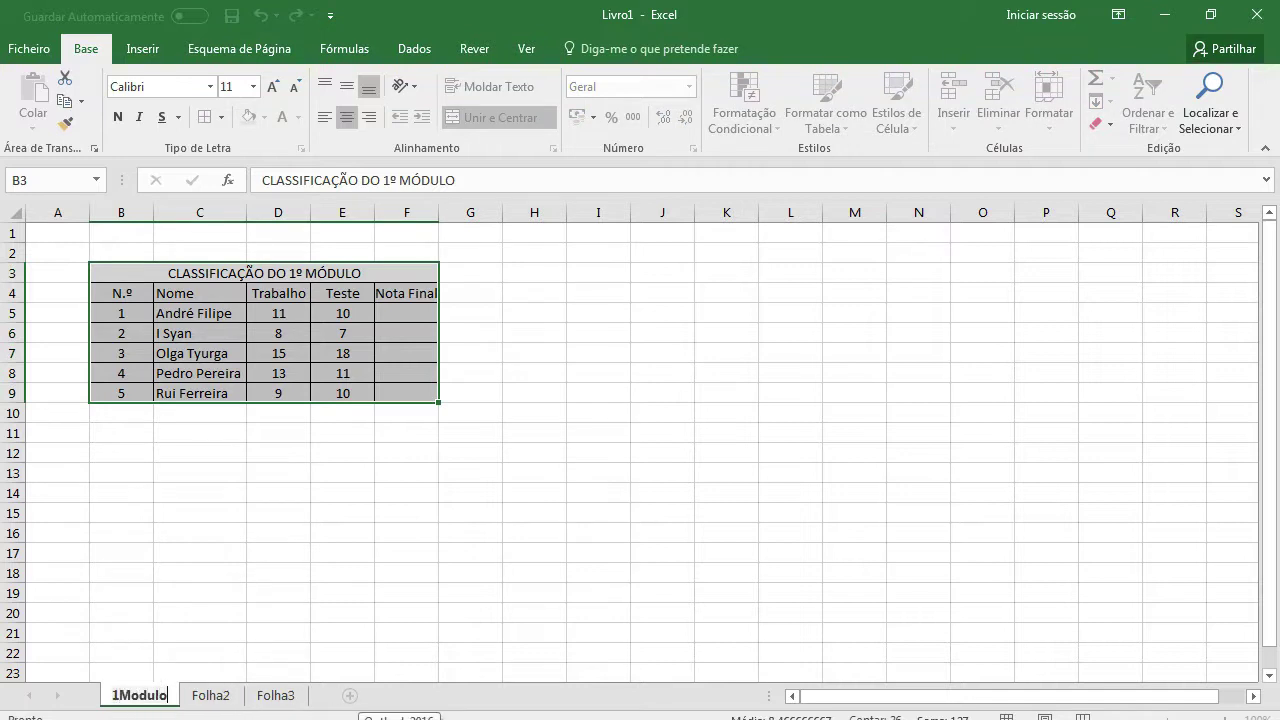
key(Return)
Rename Folha2 to 2Modulo and Folha3 to Ficha 8.
click(226, 698)
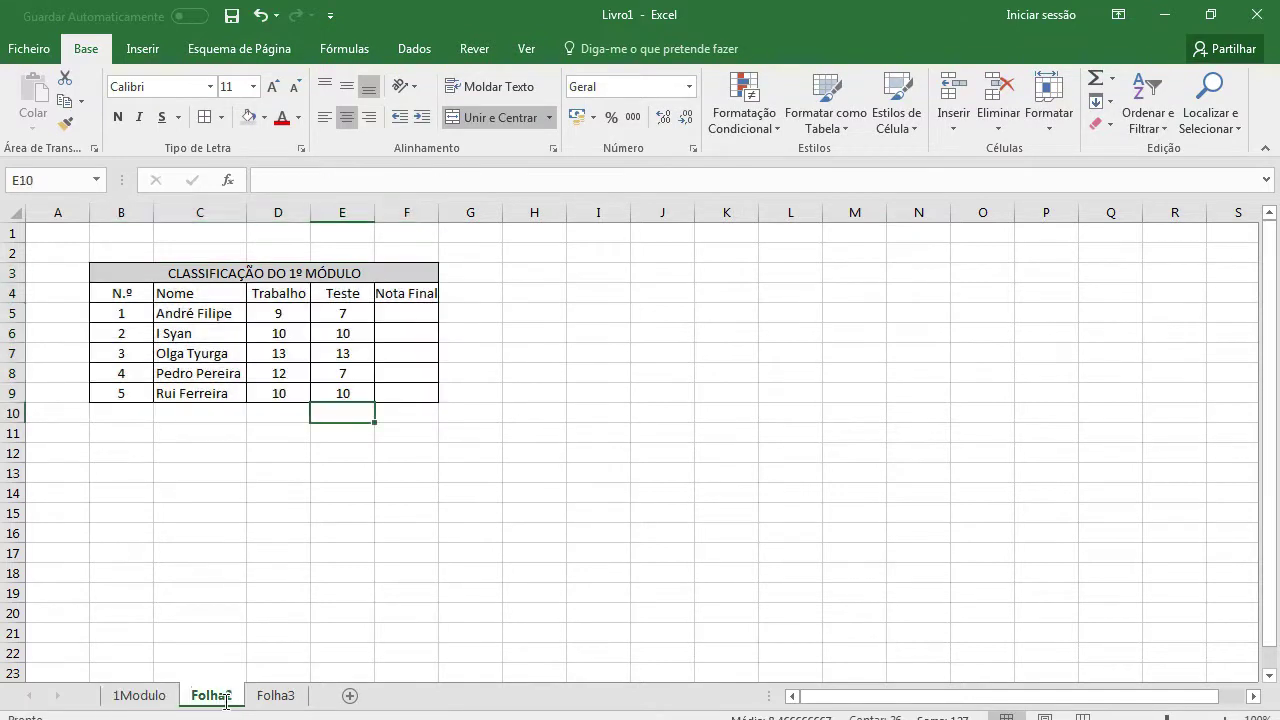
double_click(211, 695)
text(2Modu)
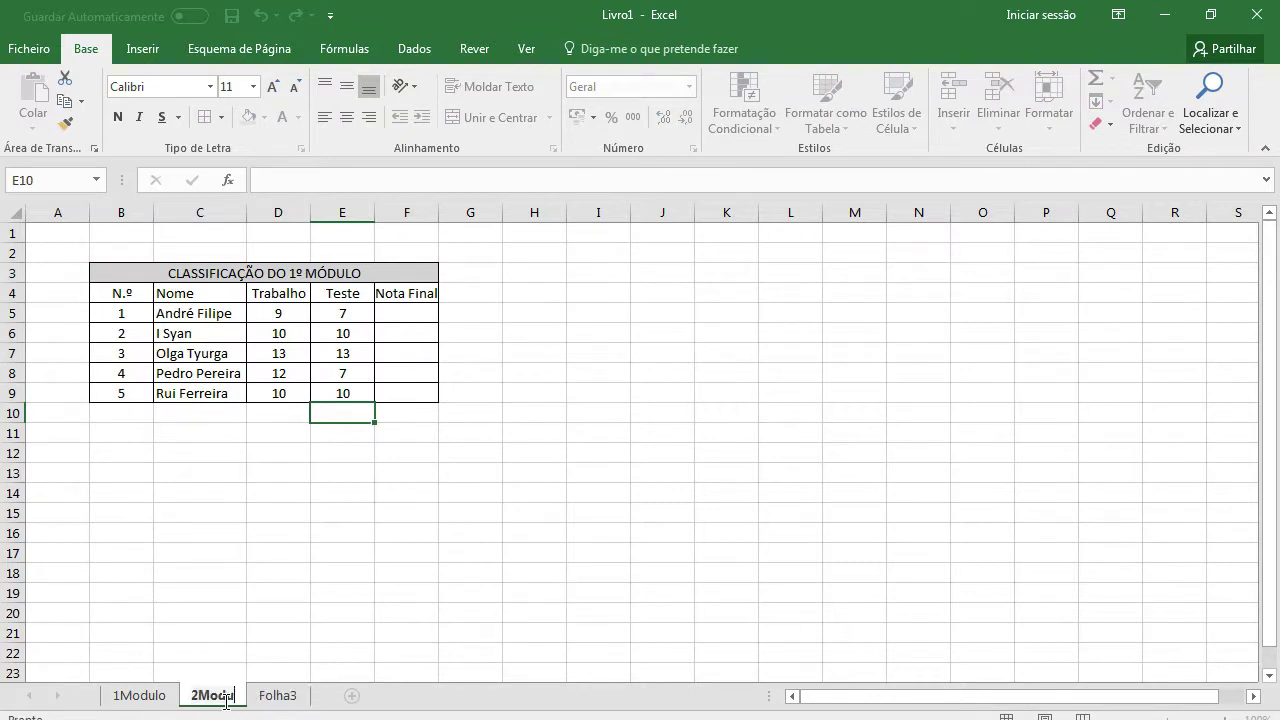
text(lo)
key(Return)
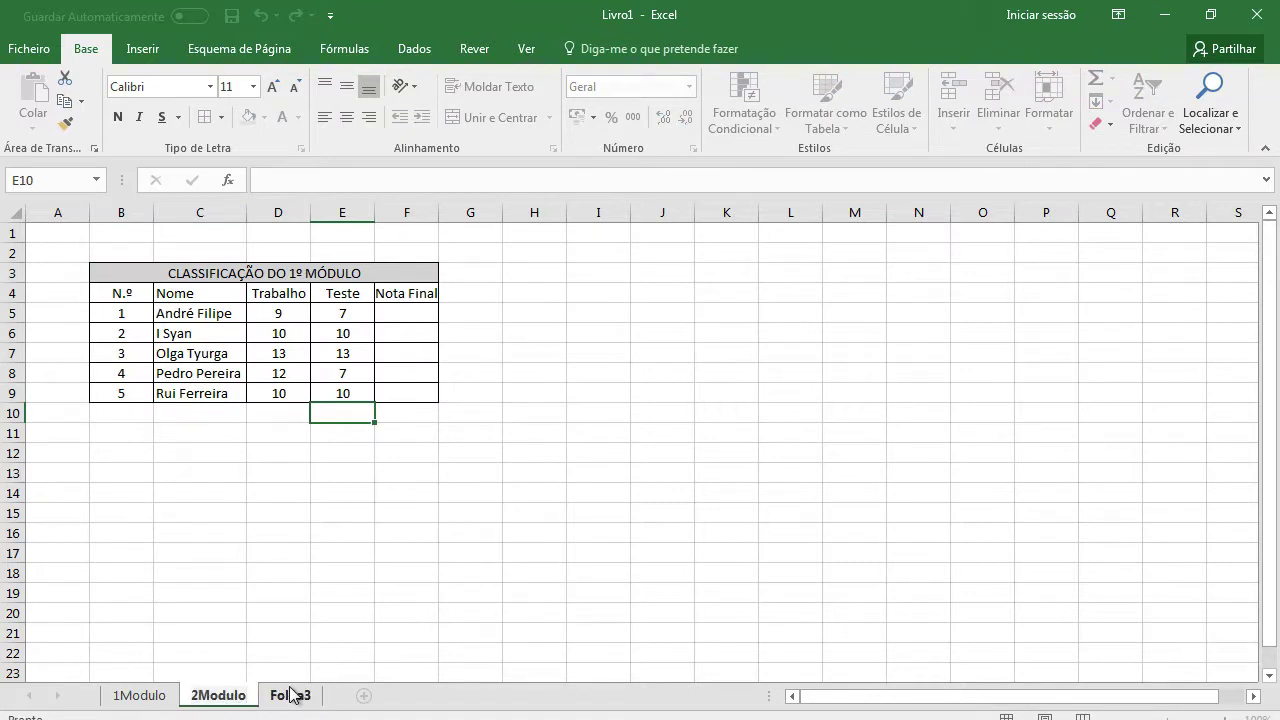
click(291, 694)
double_click(289, 695)
text(F)
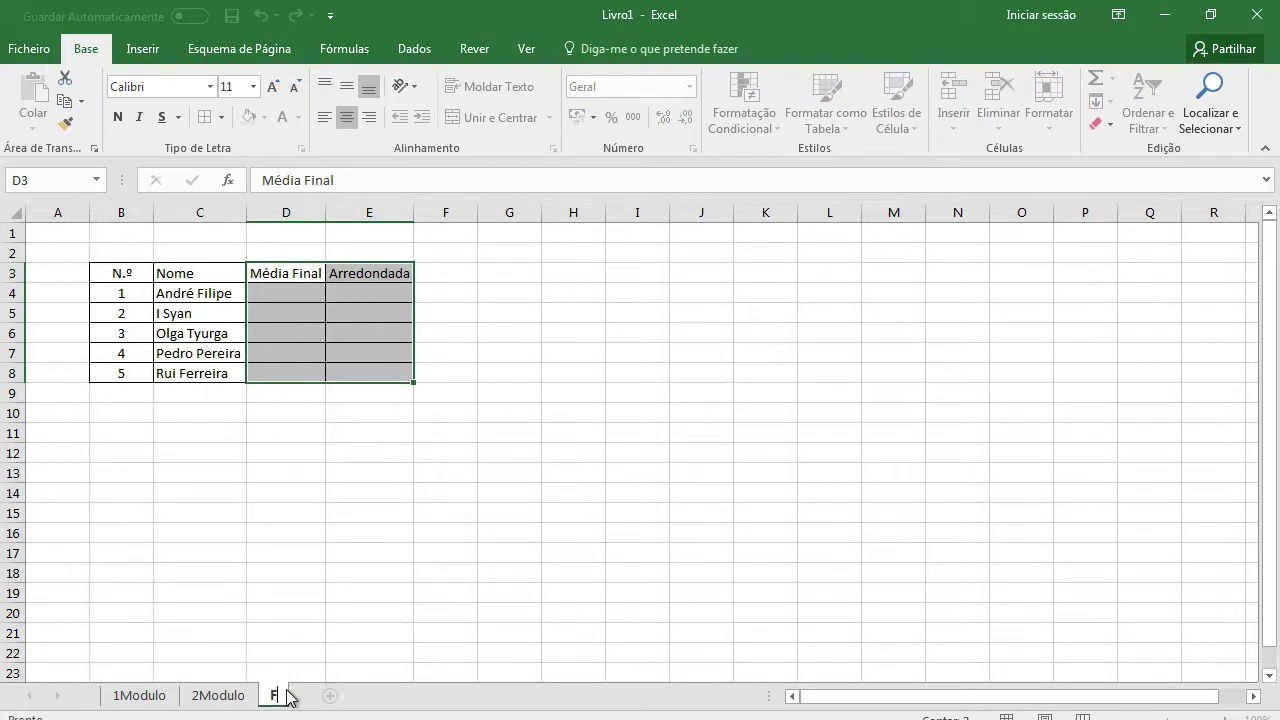
text(icha 8)
key(Return)
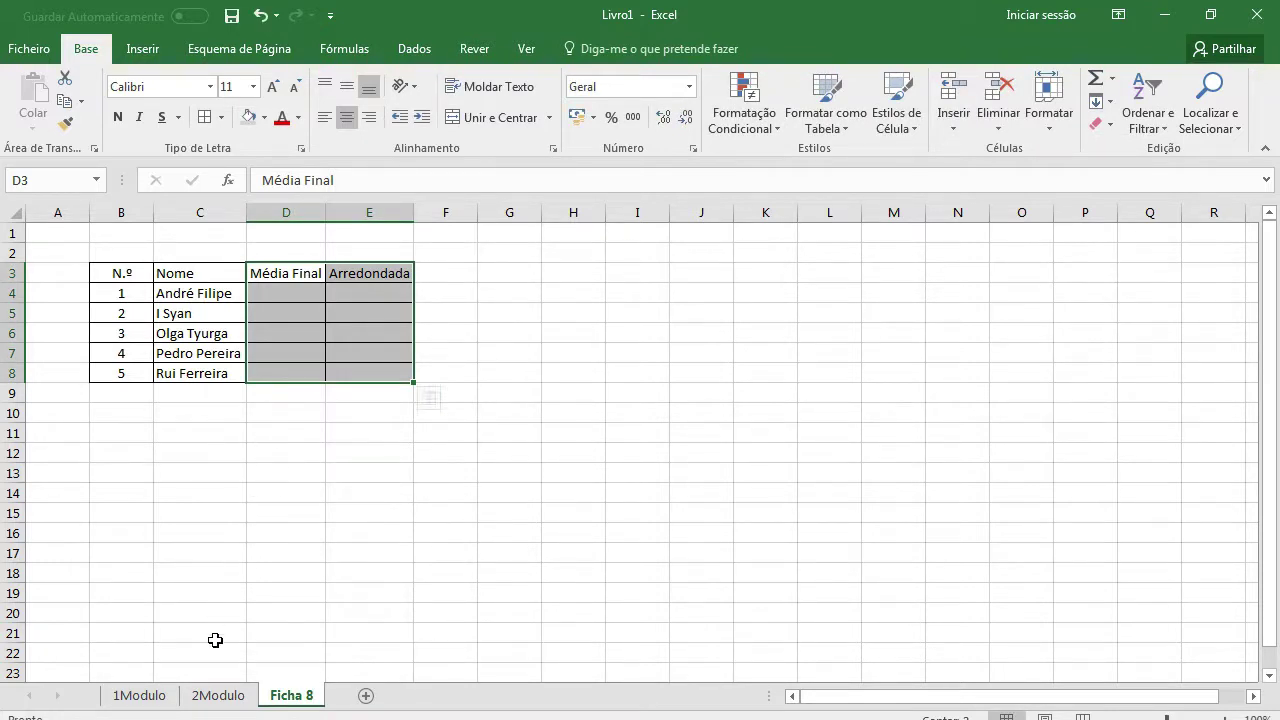
On 1Modulo, fill Nota Final F5:F9 with the =MÉDIA(D5:E5) average.
click(163, 697)
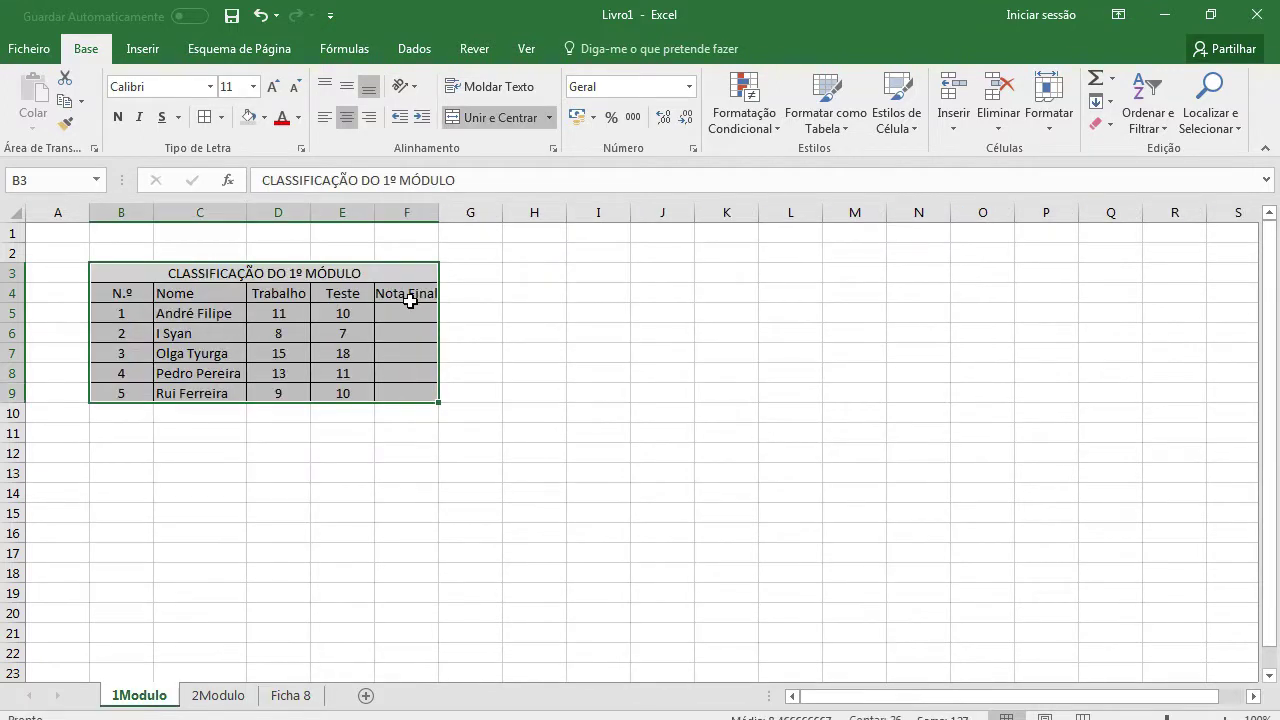
click(411, 296)
click(410, 307)
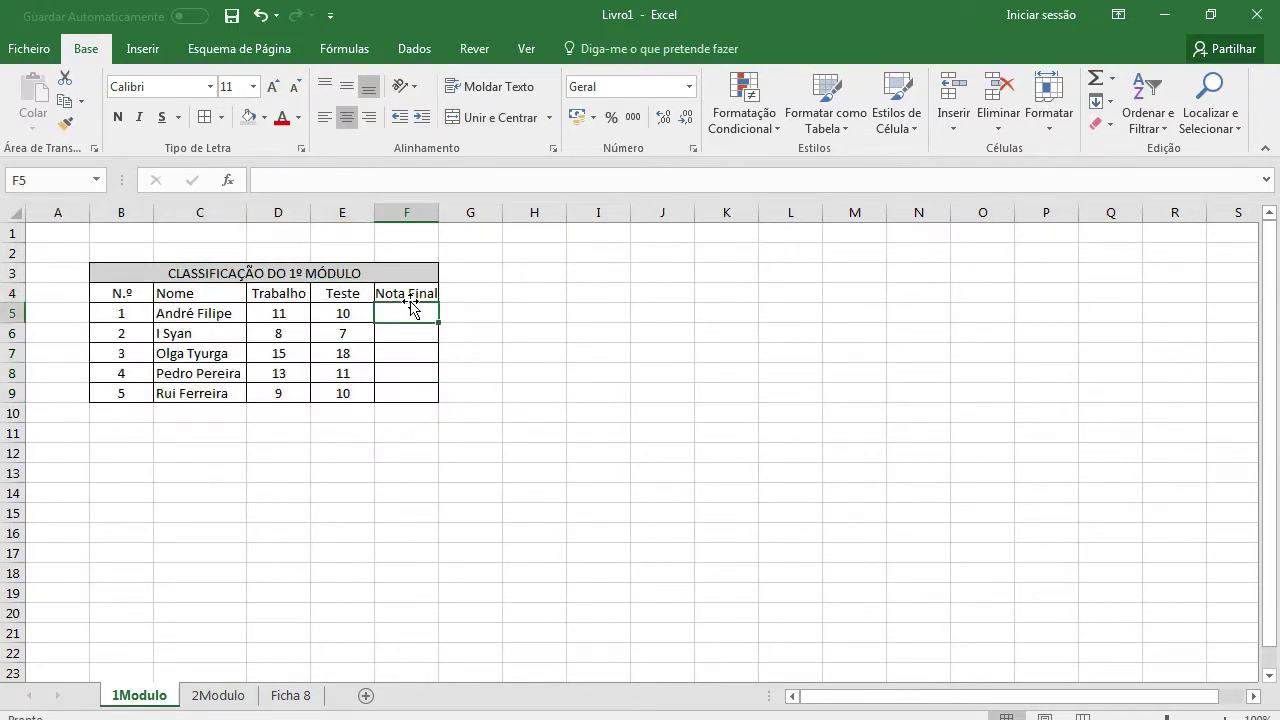
click(228, 180)
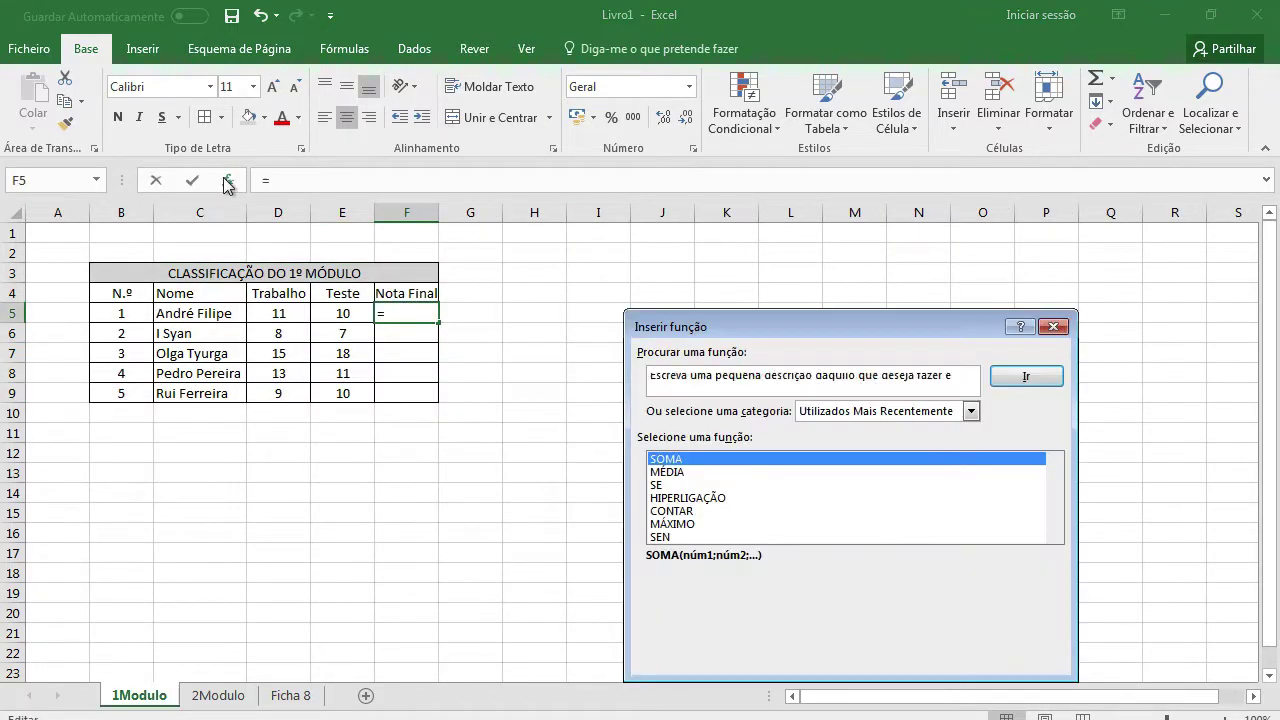
click(692, 472)
click(955, 655)
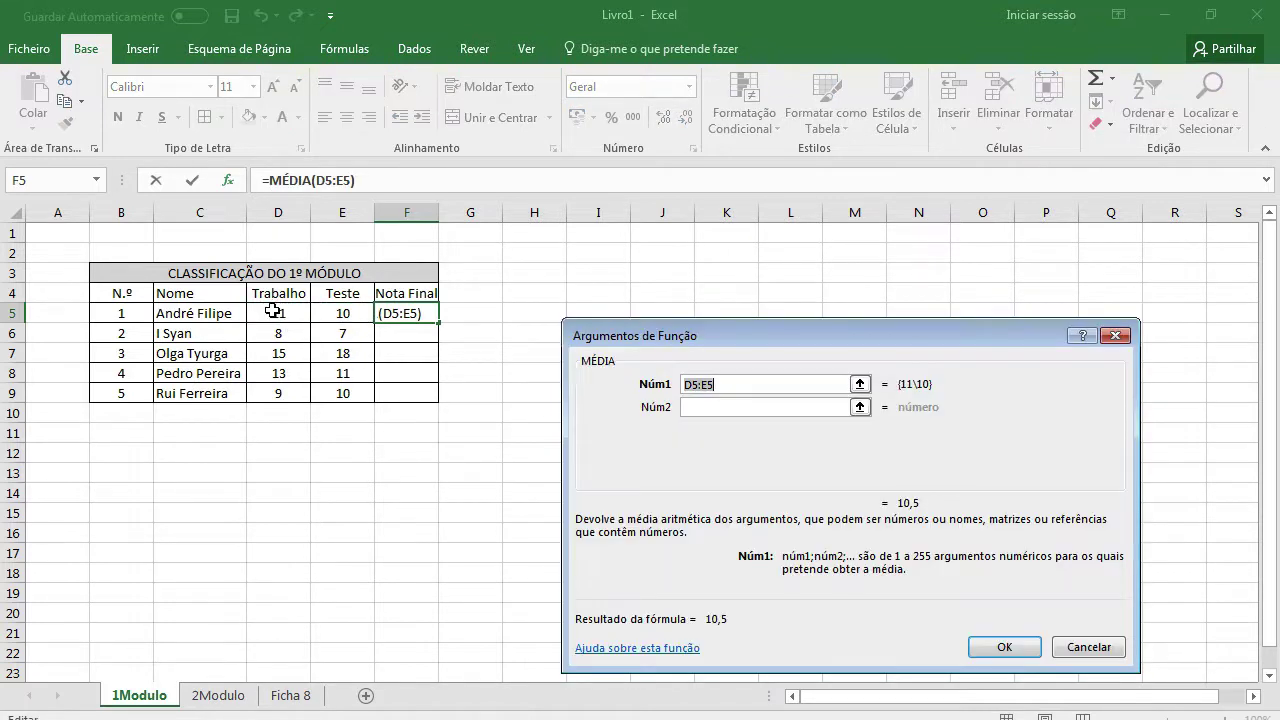
drag(278, 310, 341, 314)
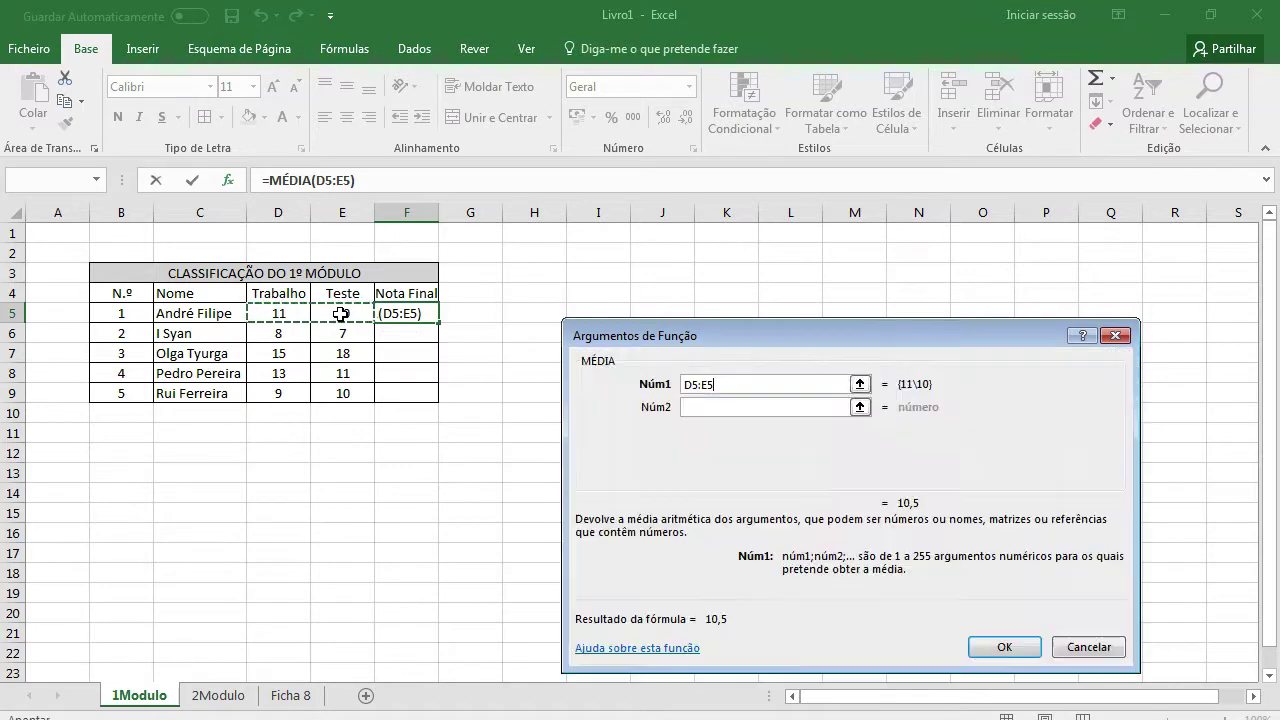
key(Return)
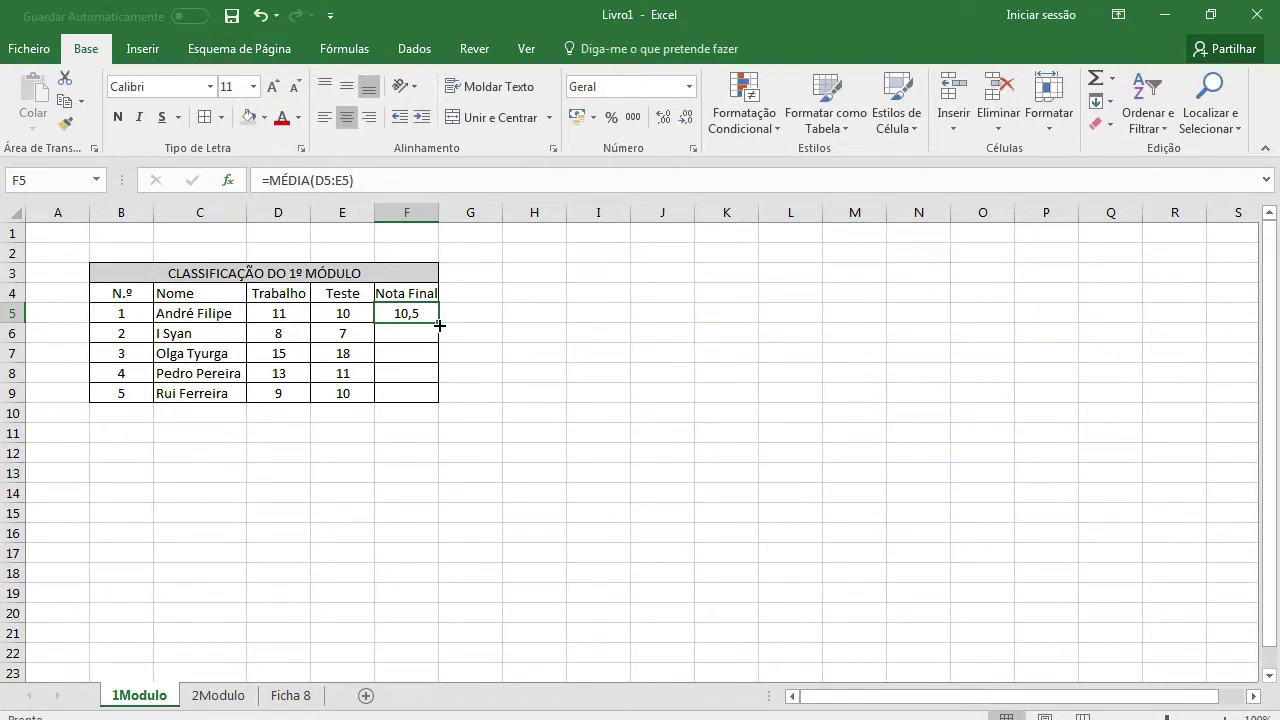
drag(439, 322, 440, 402)
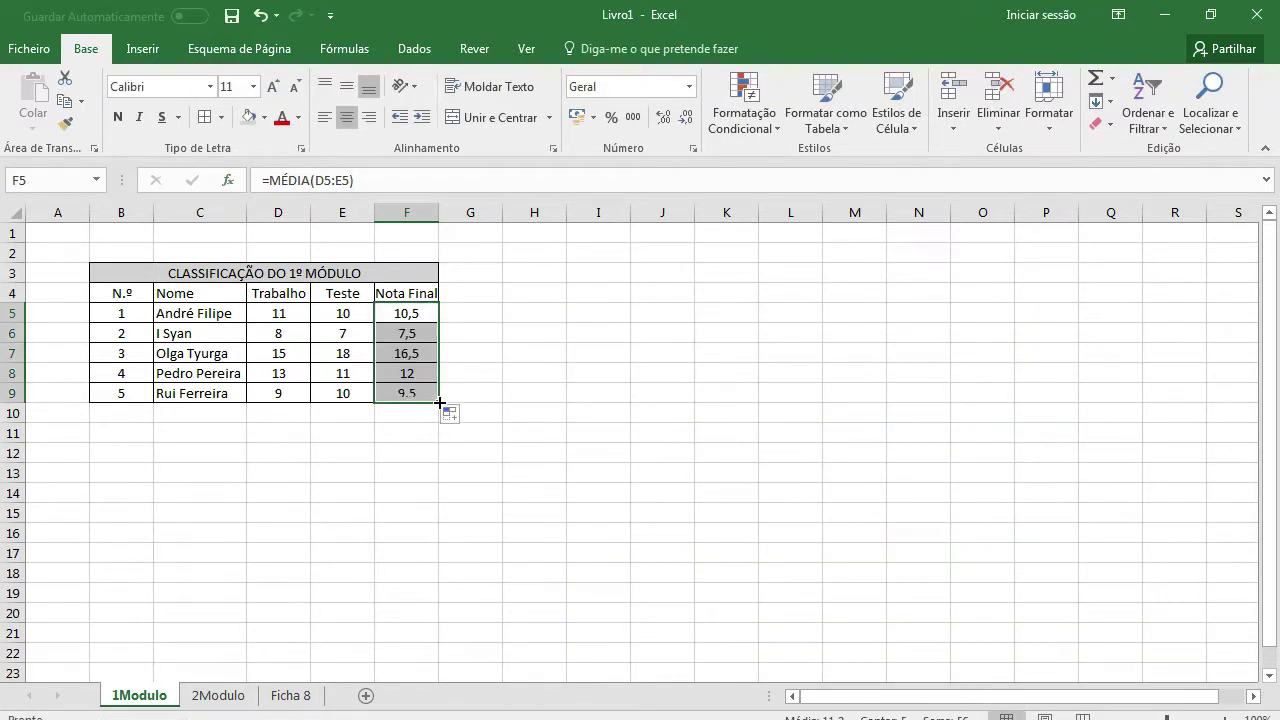
On 2Modulo, fill Nota Final F5:F9 with the same MÉDIA(D5:E5) average.
click(216, 696)
click(396, 316)
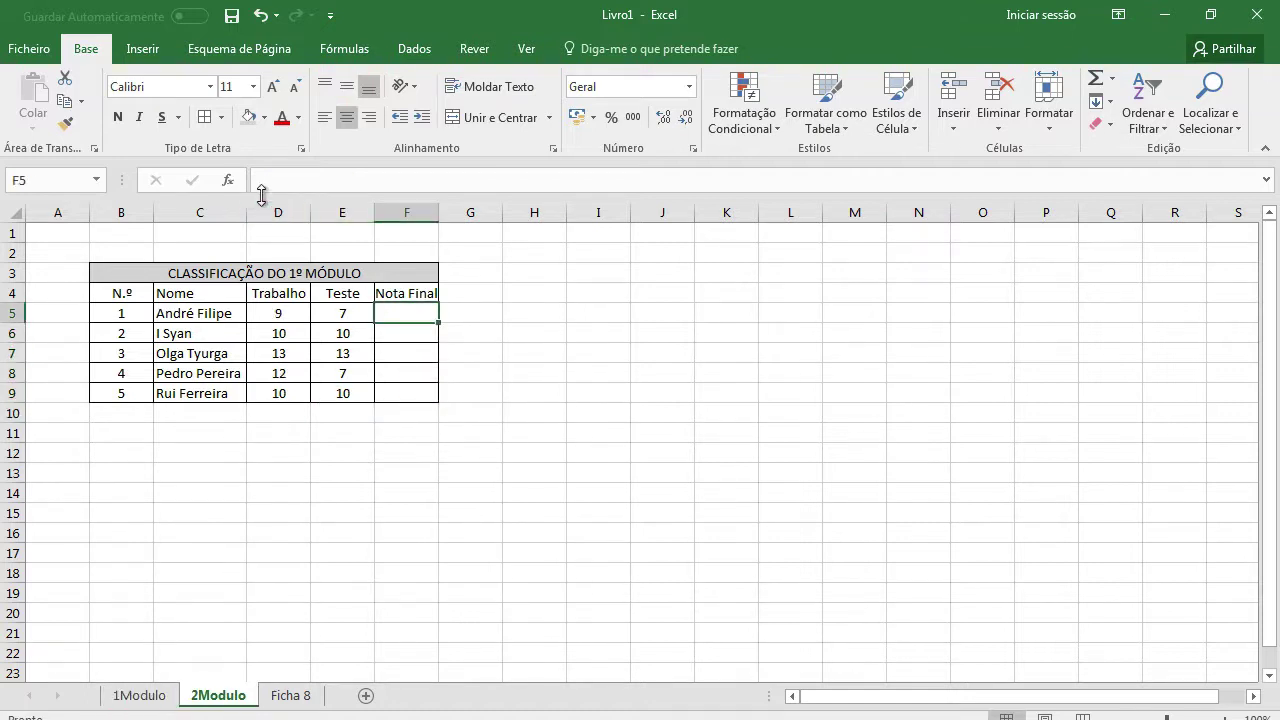
click(228, 180)
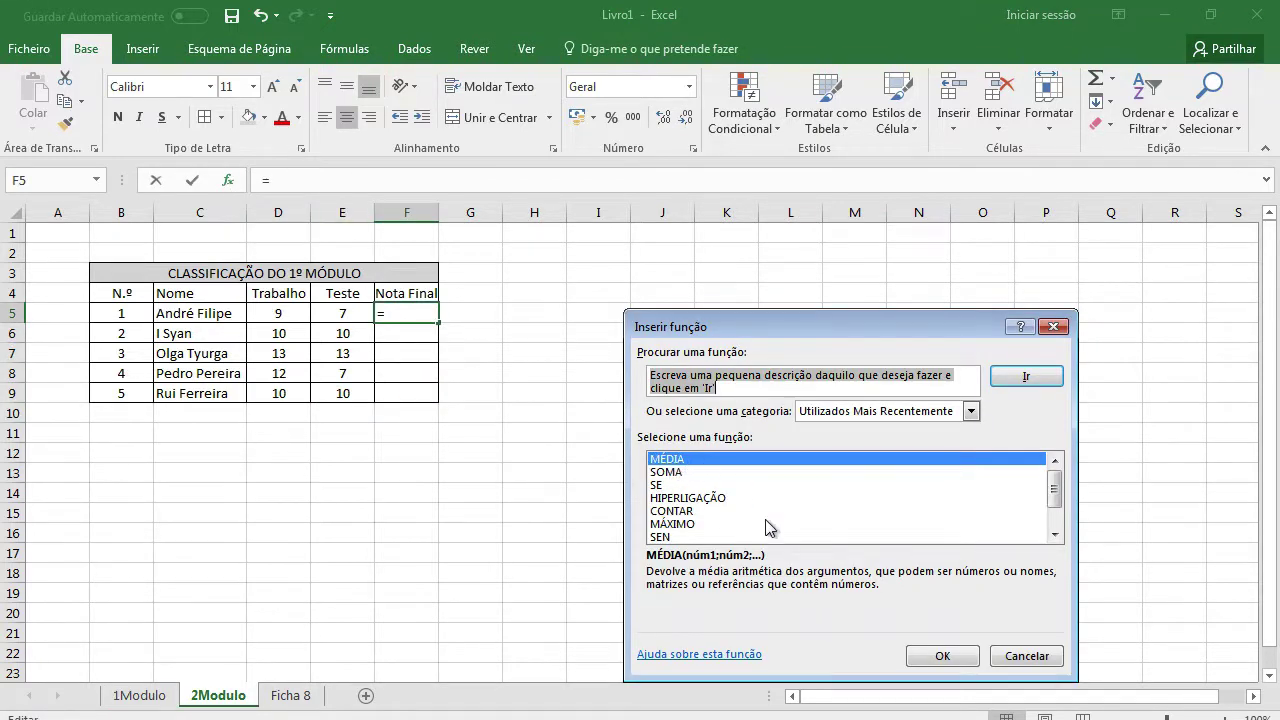
click(942, 656)
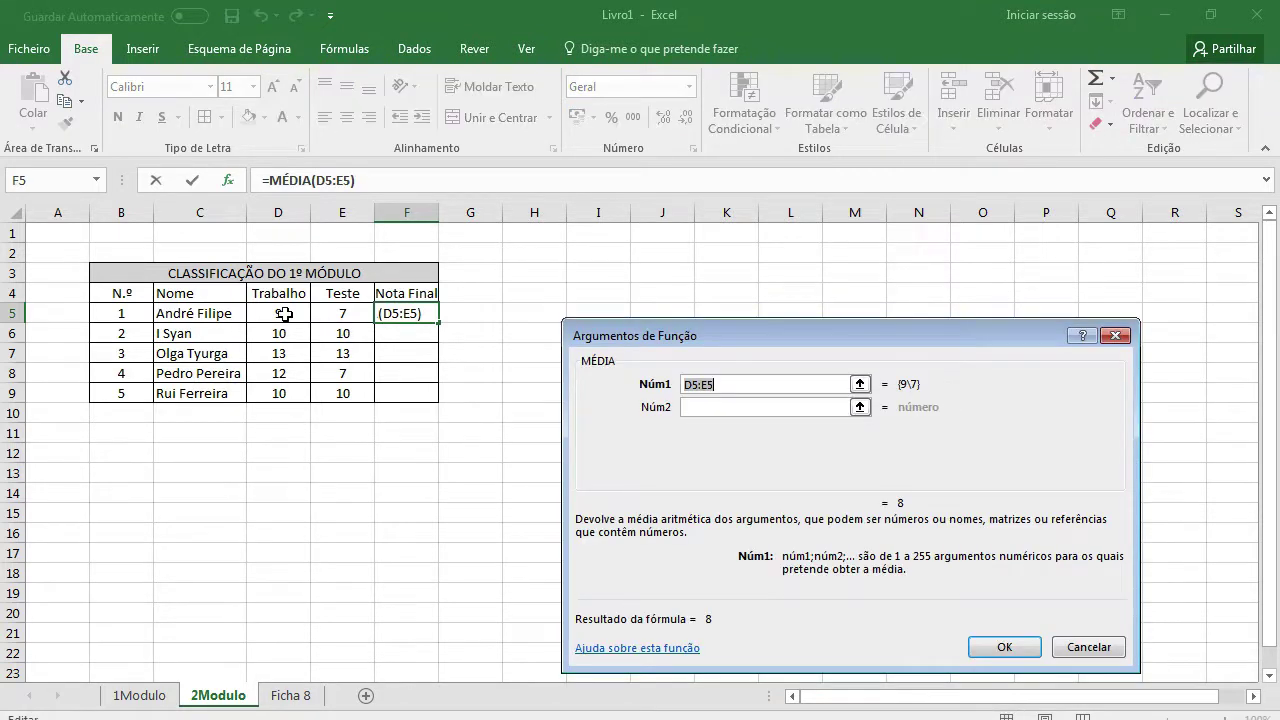
drag(283, 315, 352, 315)
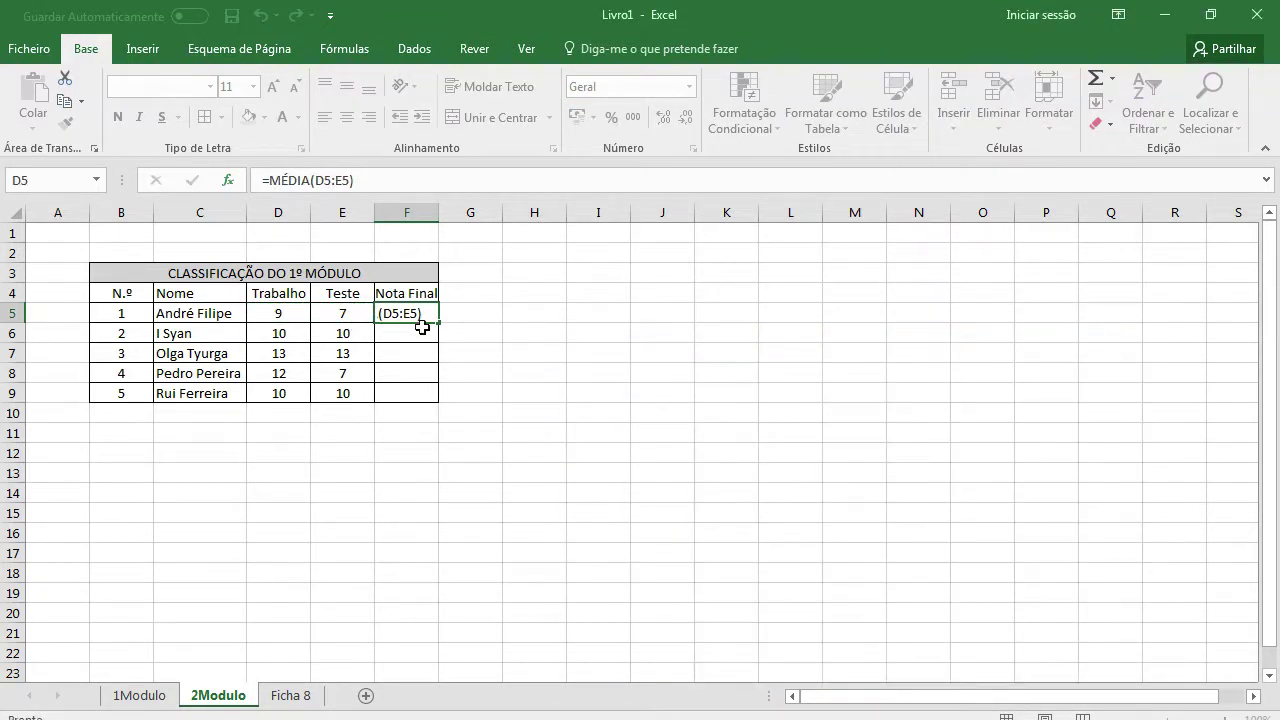
key(Return)
drag(439, 322, 433, 402)
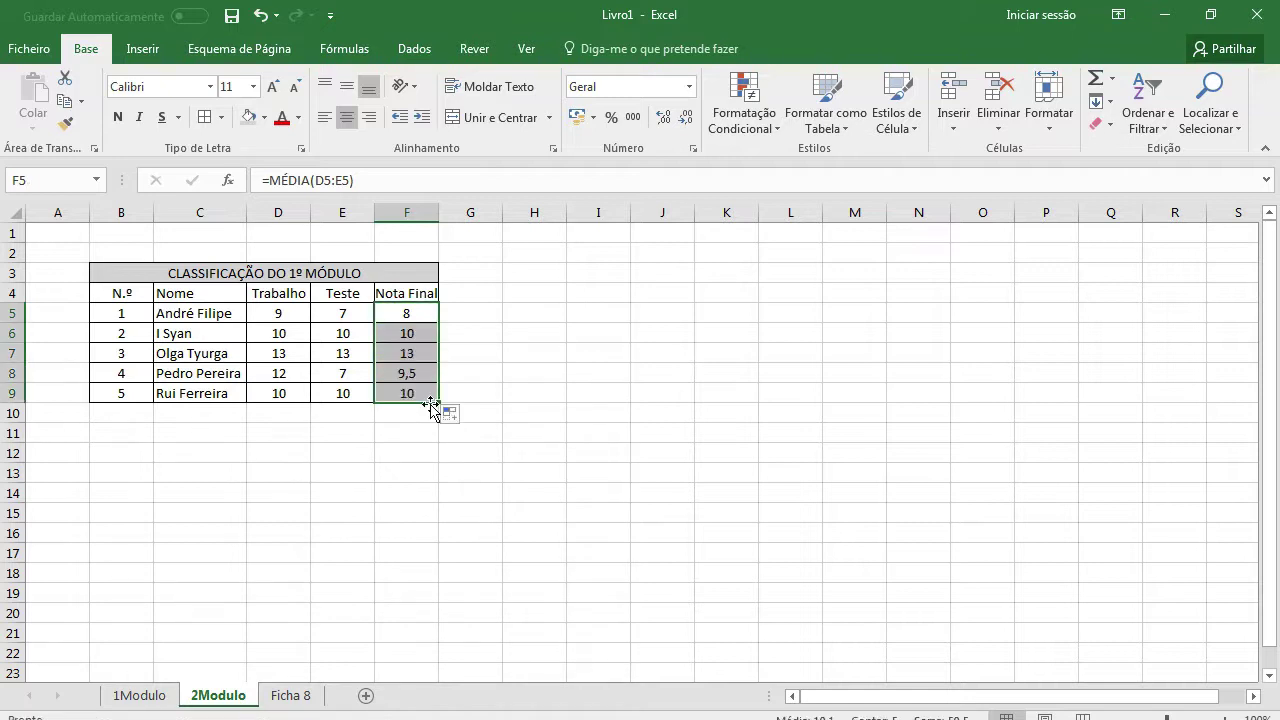
click(293, 697)
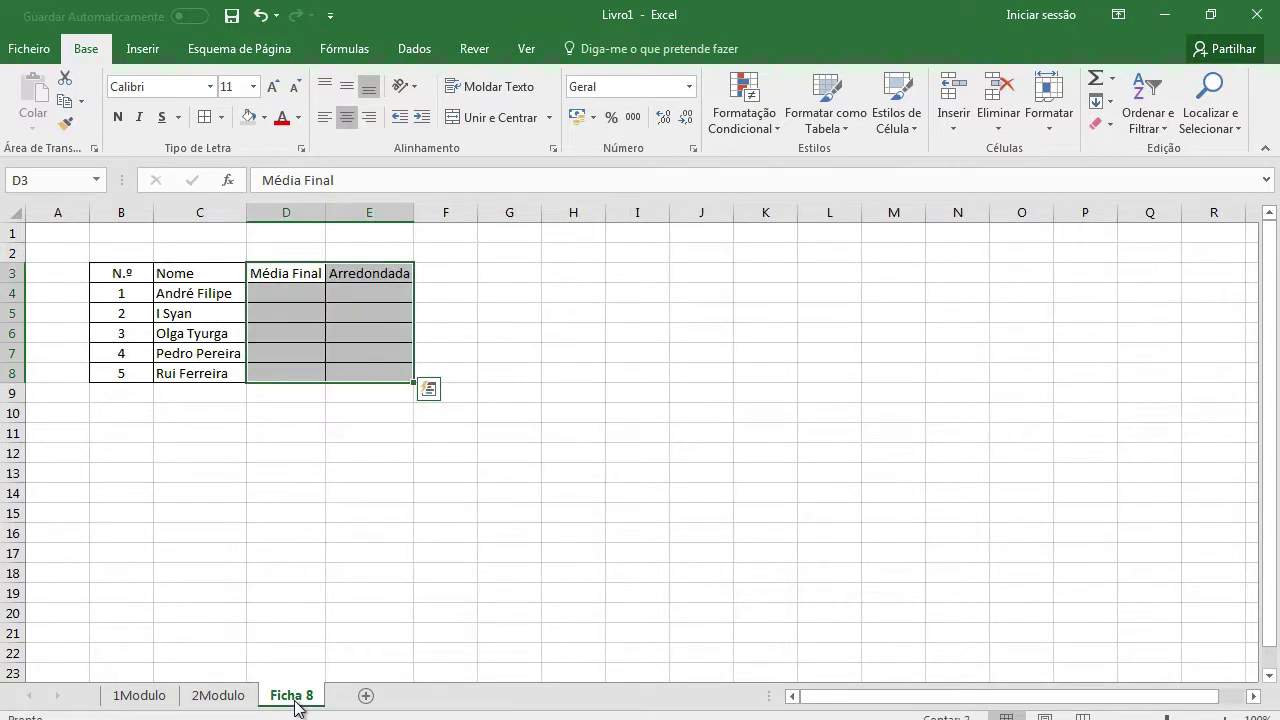
In Ficha 8's D4, enter =MÉDIA('1Modulo'!F5;'2Modulo'!F5) via Insert Function.
click(287, 302)
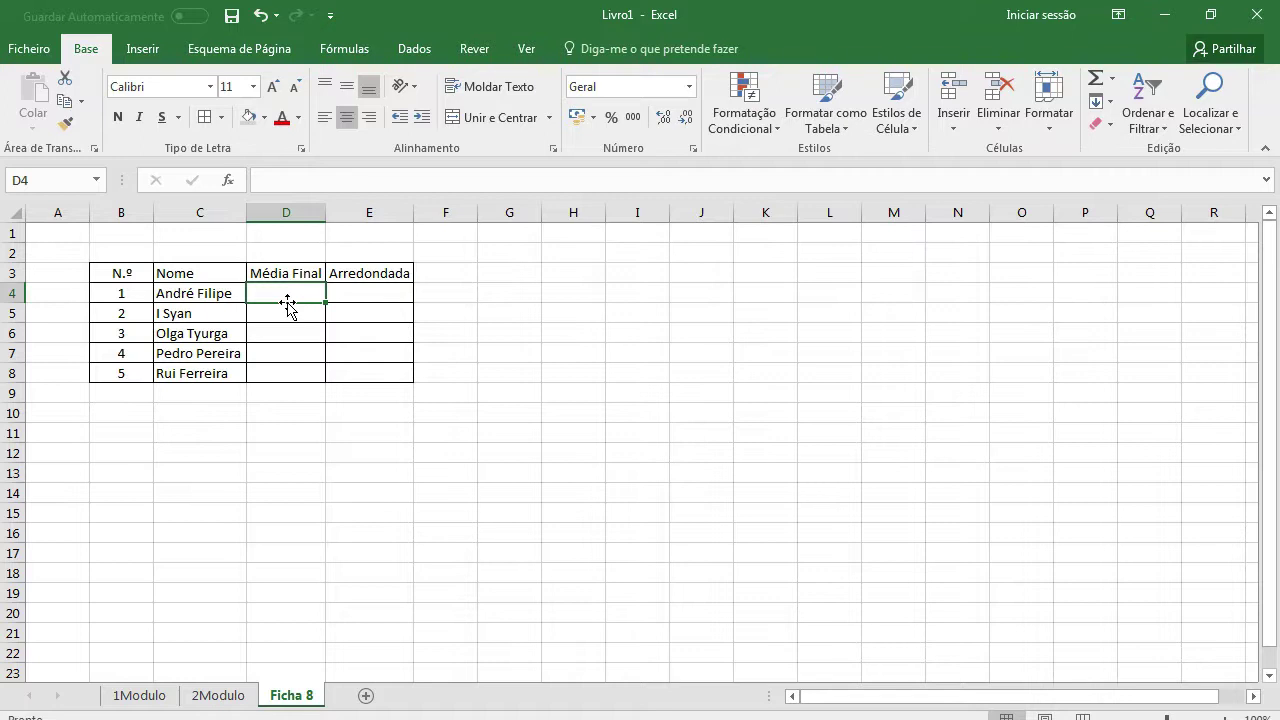
click(228, 180)
click(940, 656)
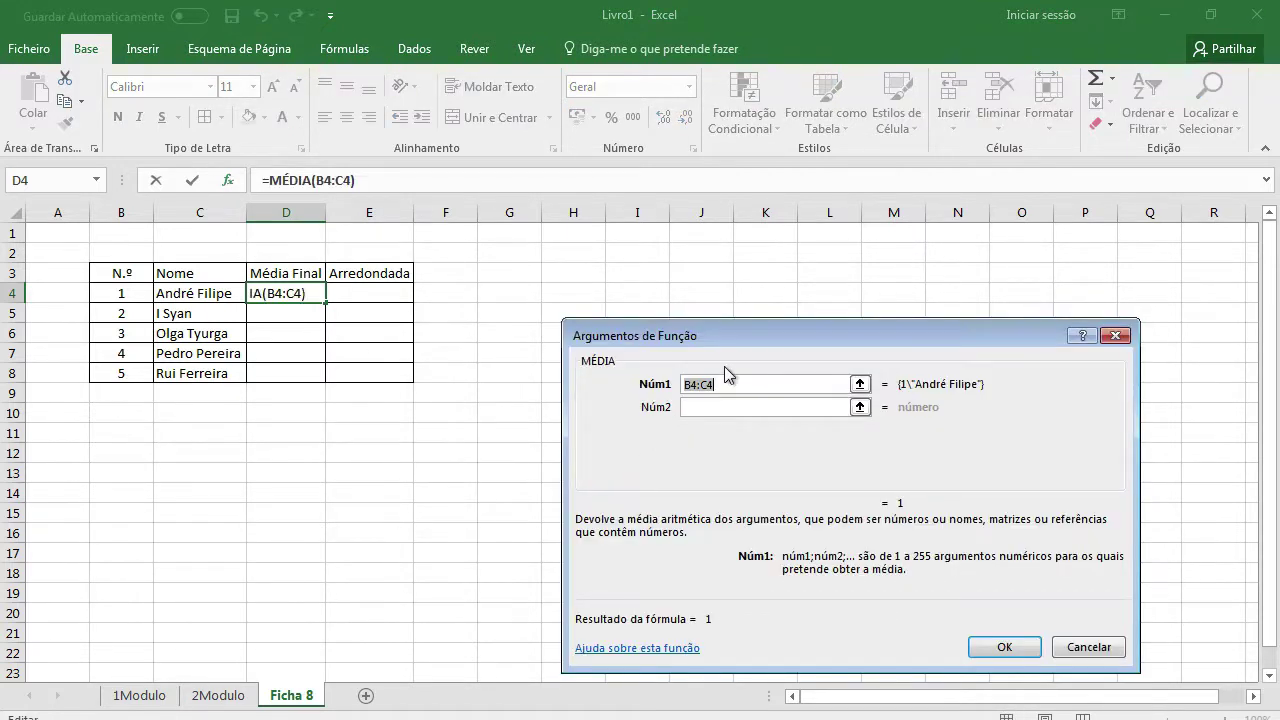
drag(724, 366, 734, 375)
click(750, 392)
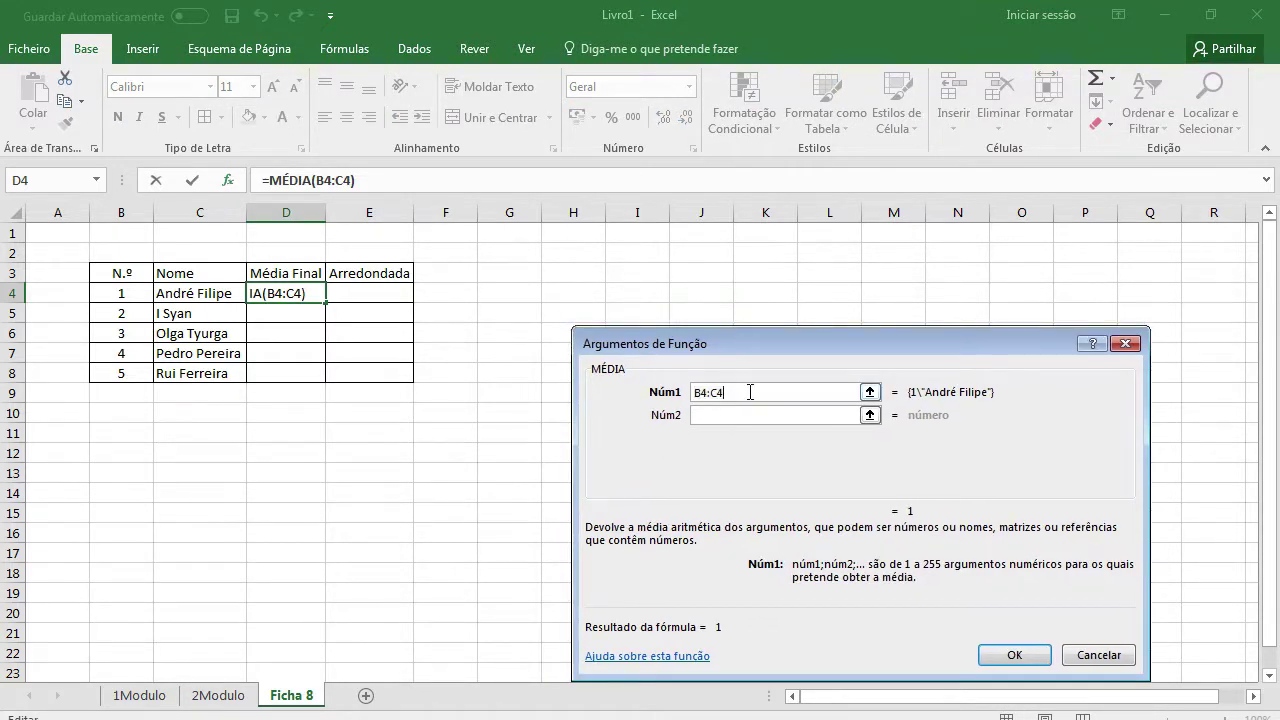
key(BackSpace)
key(BackSpace)
key(BackSpace)
key(BackSpace)
key(BackSpace)
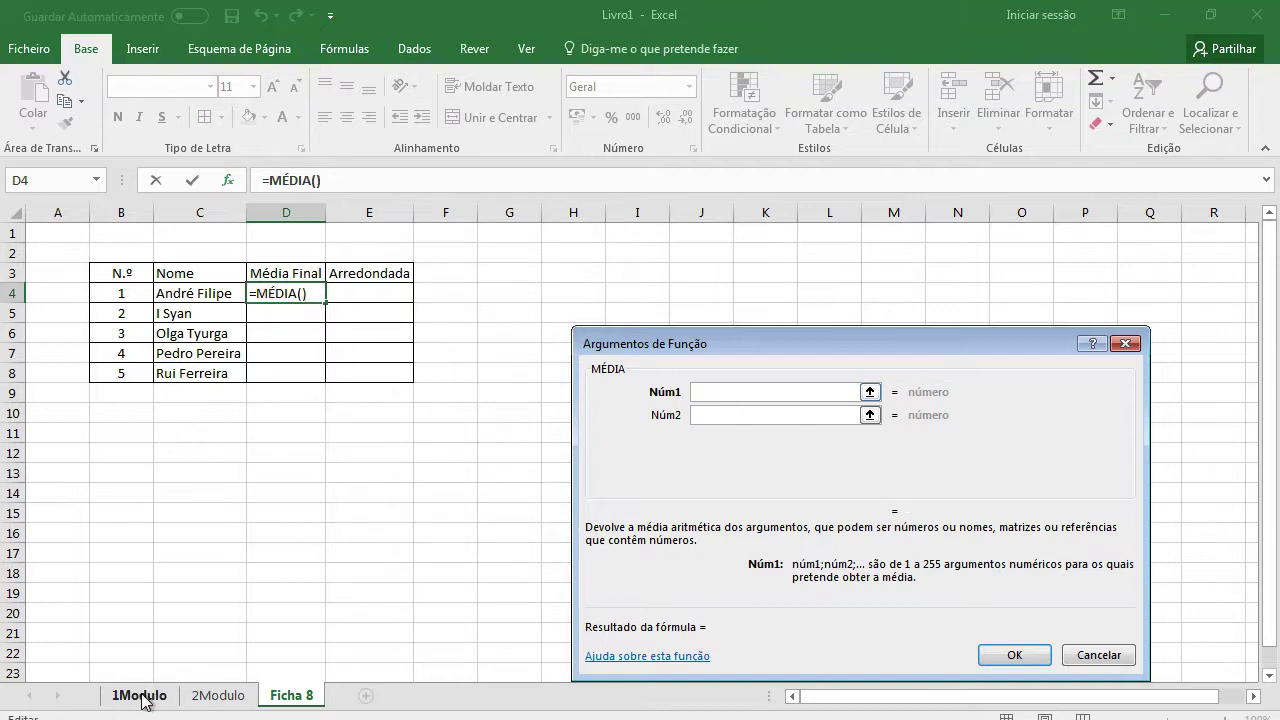
click(140, 695)
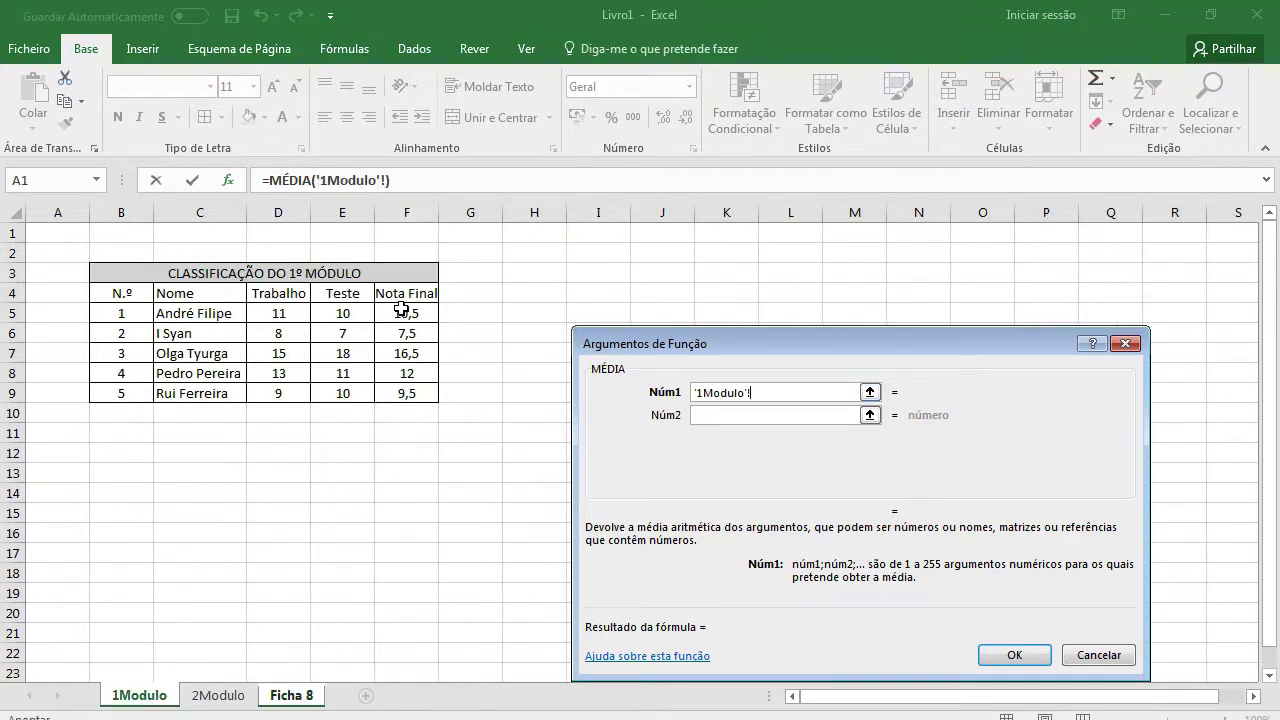
click(416, 310)
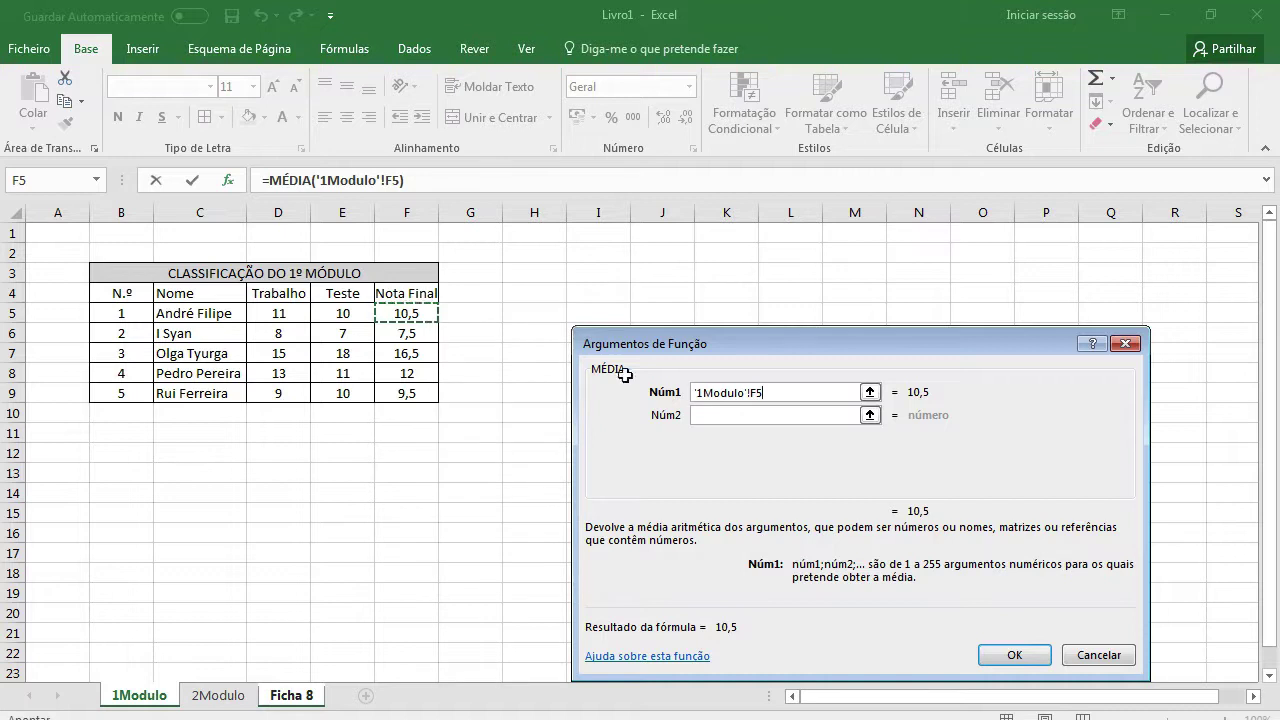
click(737, 416)
click(218, 695)
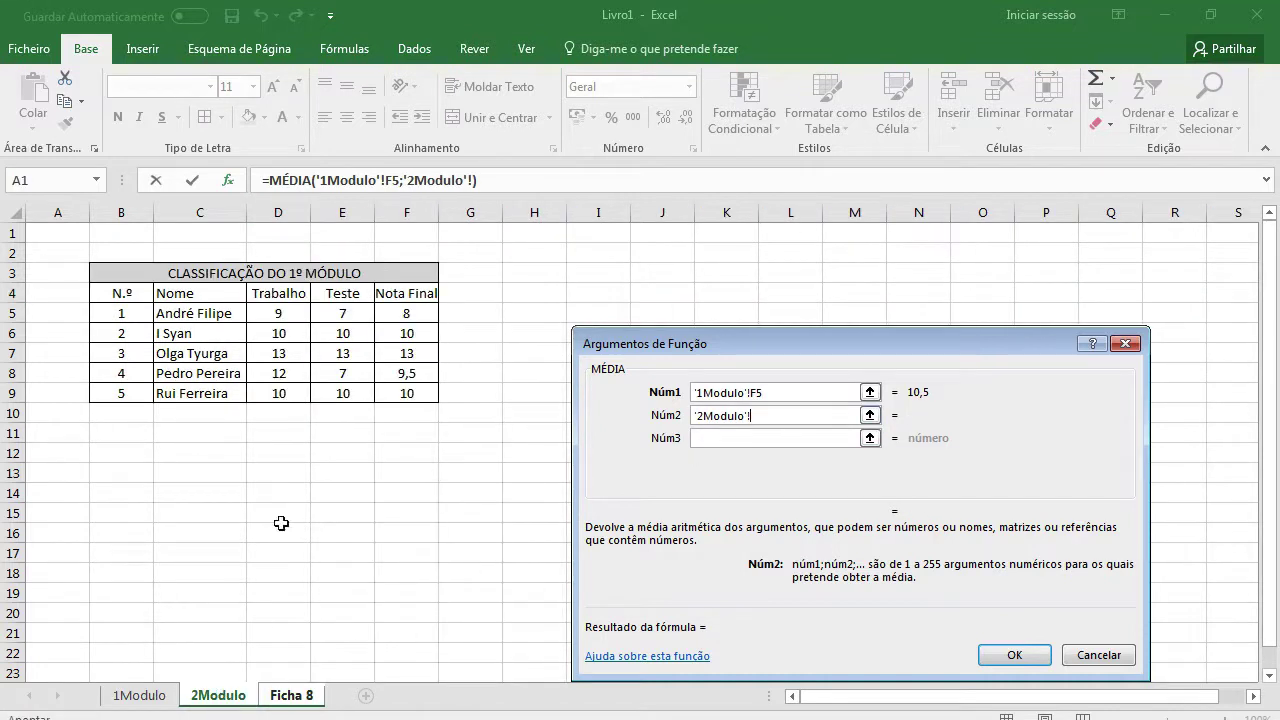
click(410, 313)
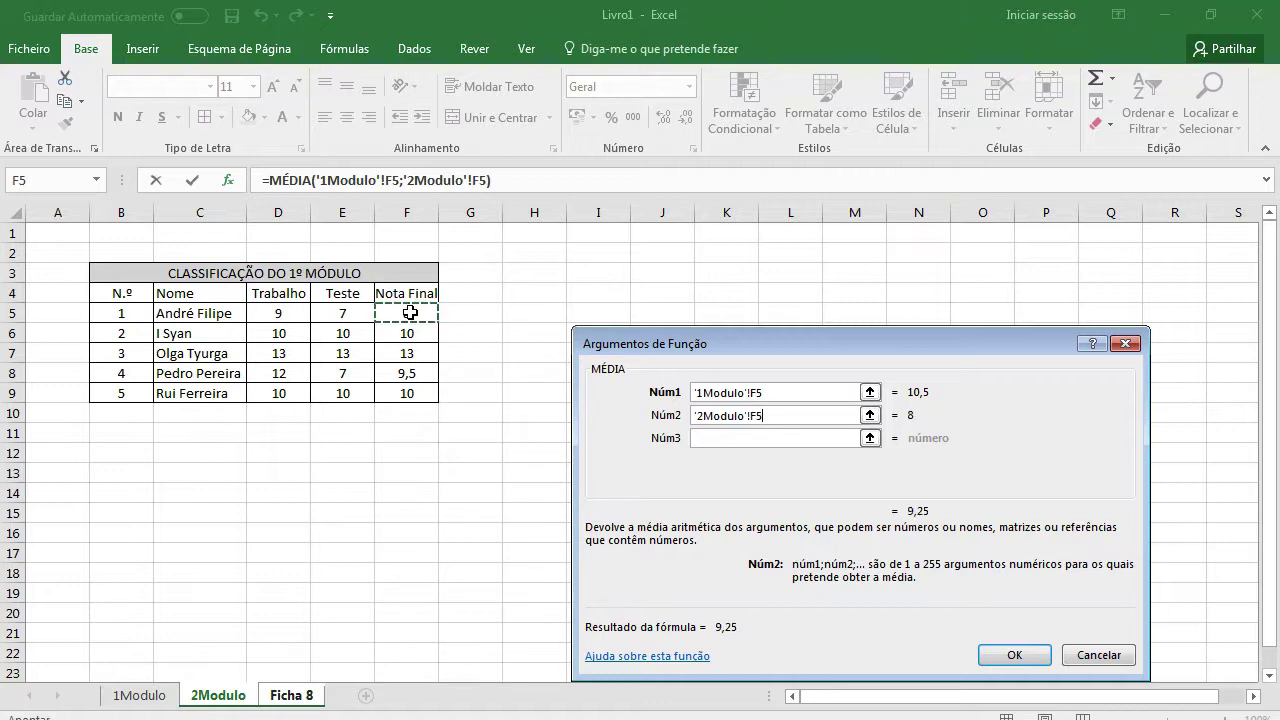
click(1015, 655)
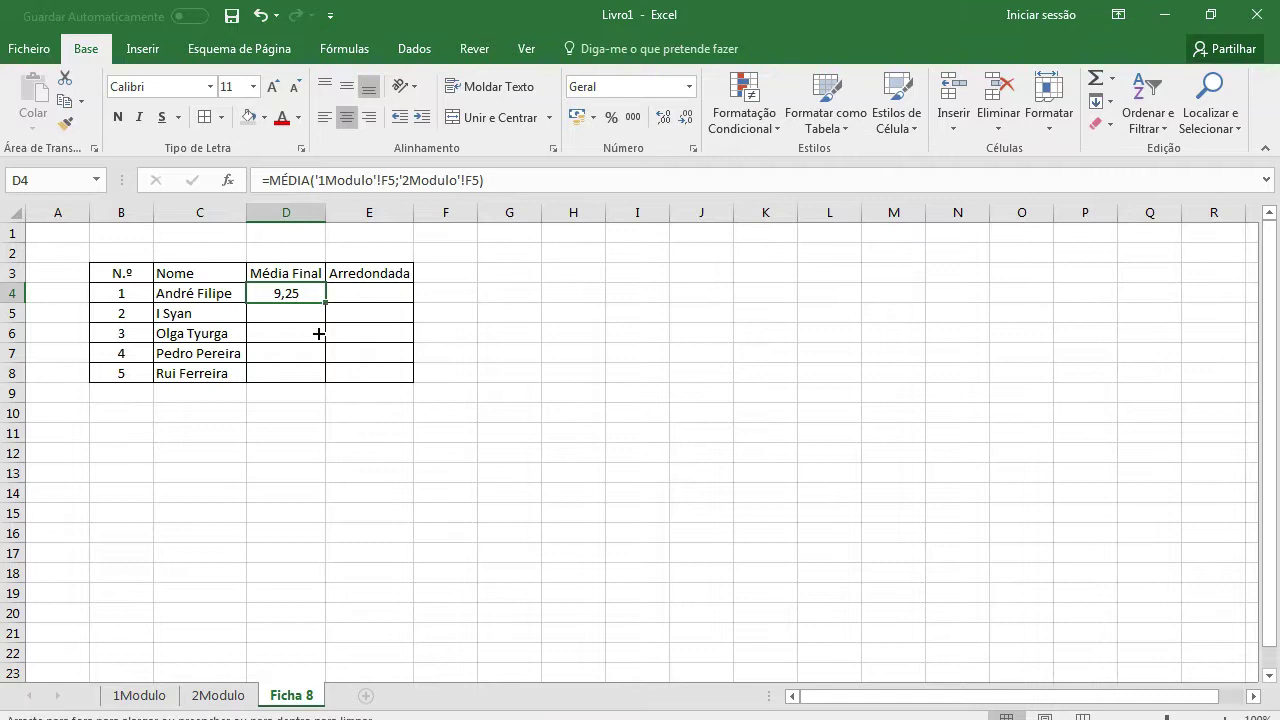
Fill the Média Final formula down to D8, giving 9,25, 8,75, 14,75, 10,75 and 9,75.
drag(318, 333, 309, 383)
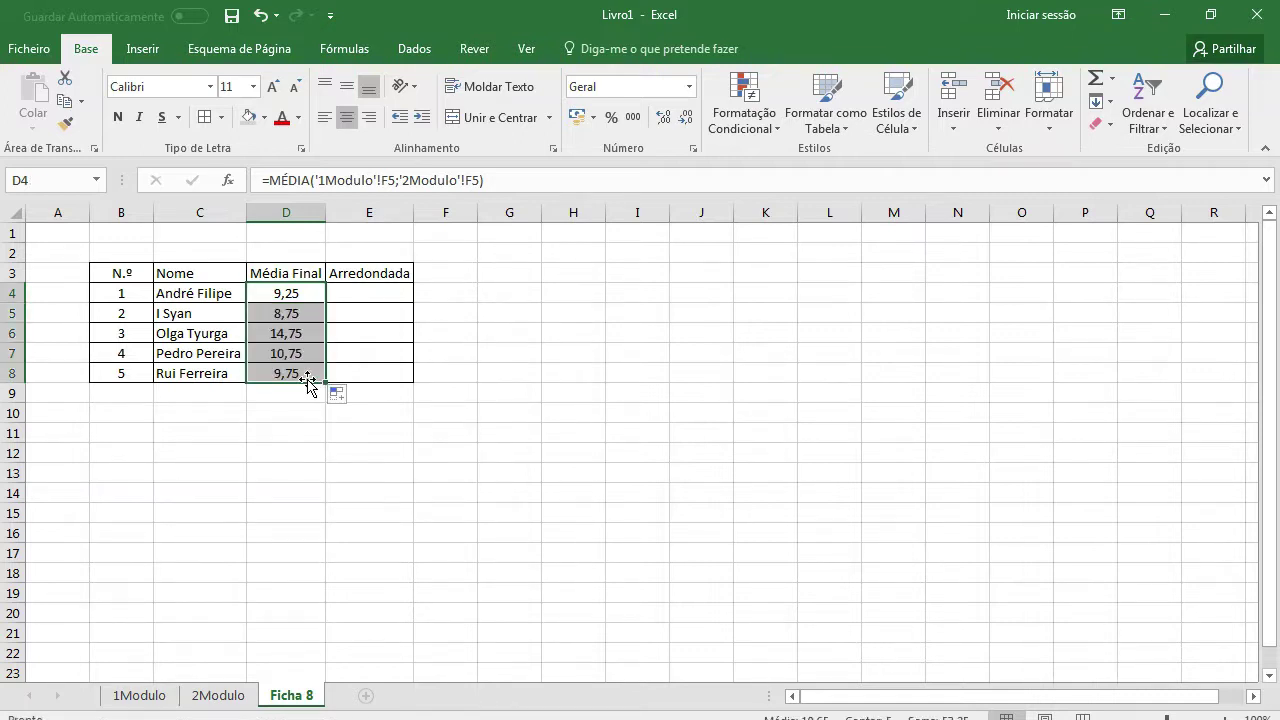
click(394, 337)
click(370, 293)
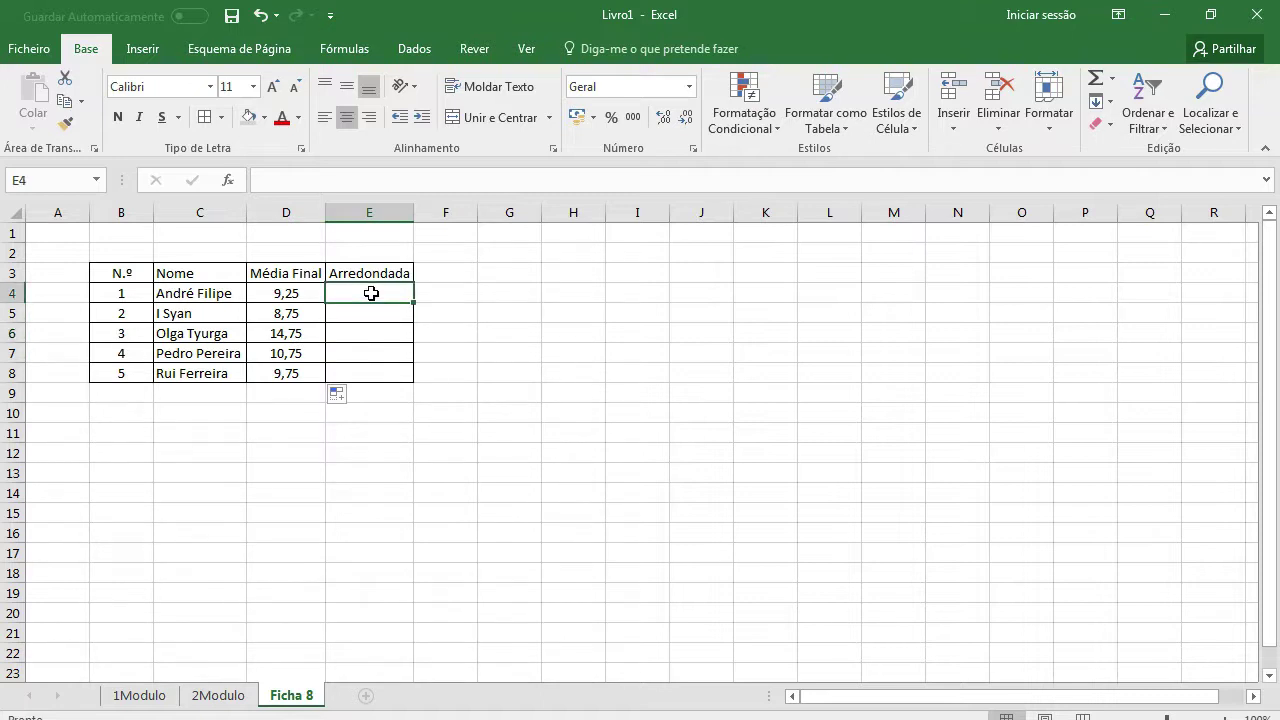
Put =ARRED(D4;0) in E4 and fill it to E8, giving 9, 9, 15, 11 and 10.
click(228, 180)
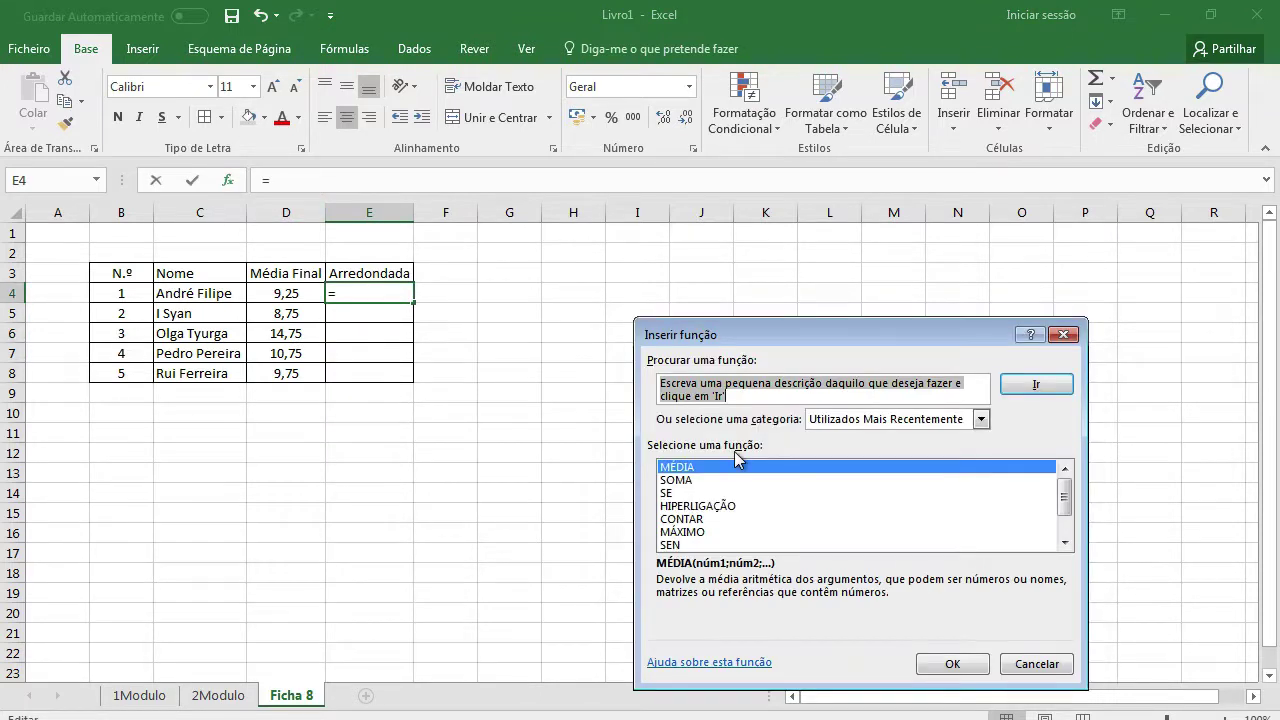
text(arre)
key(Return)
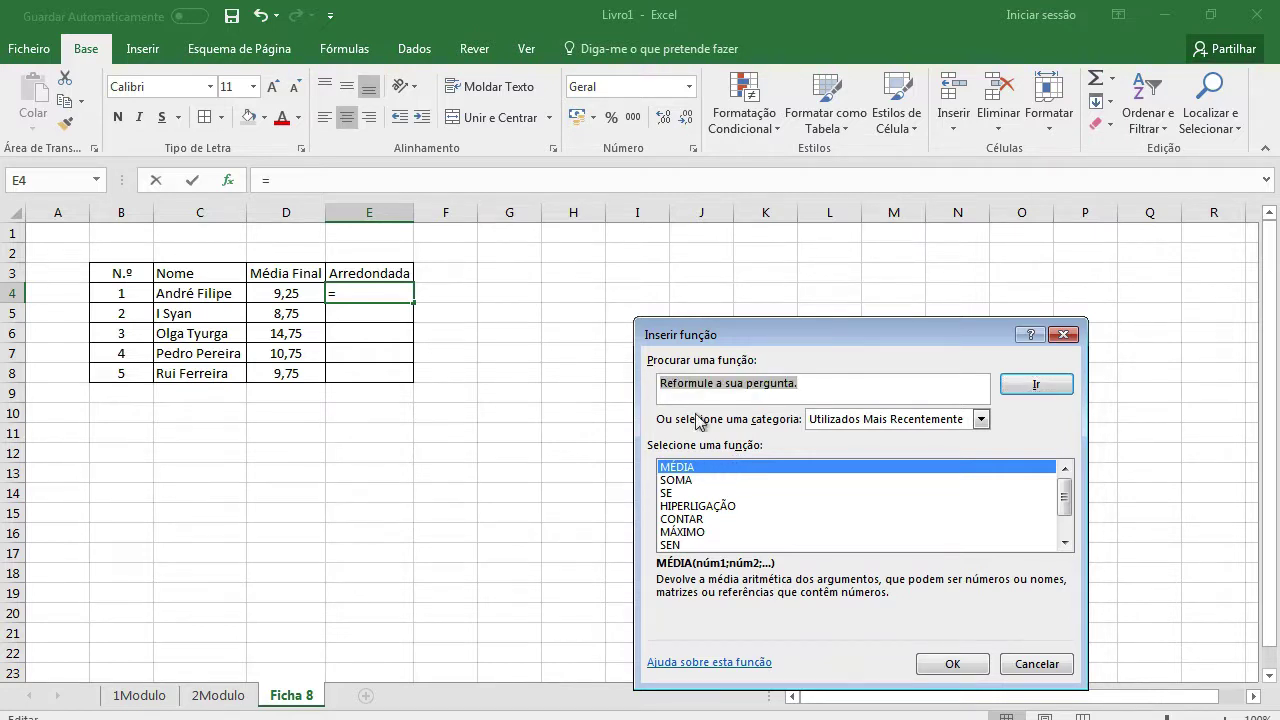
text(arred)
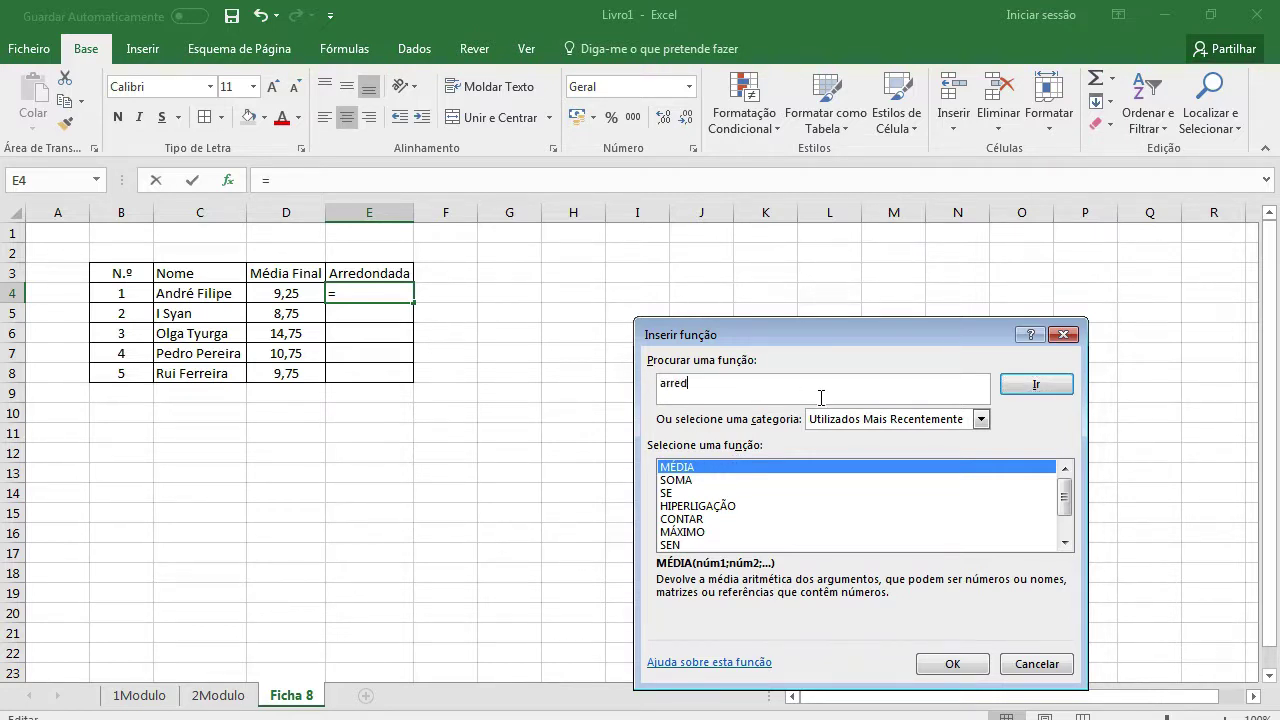
click(1050, 392)
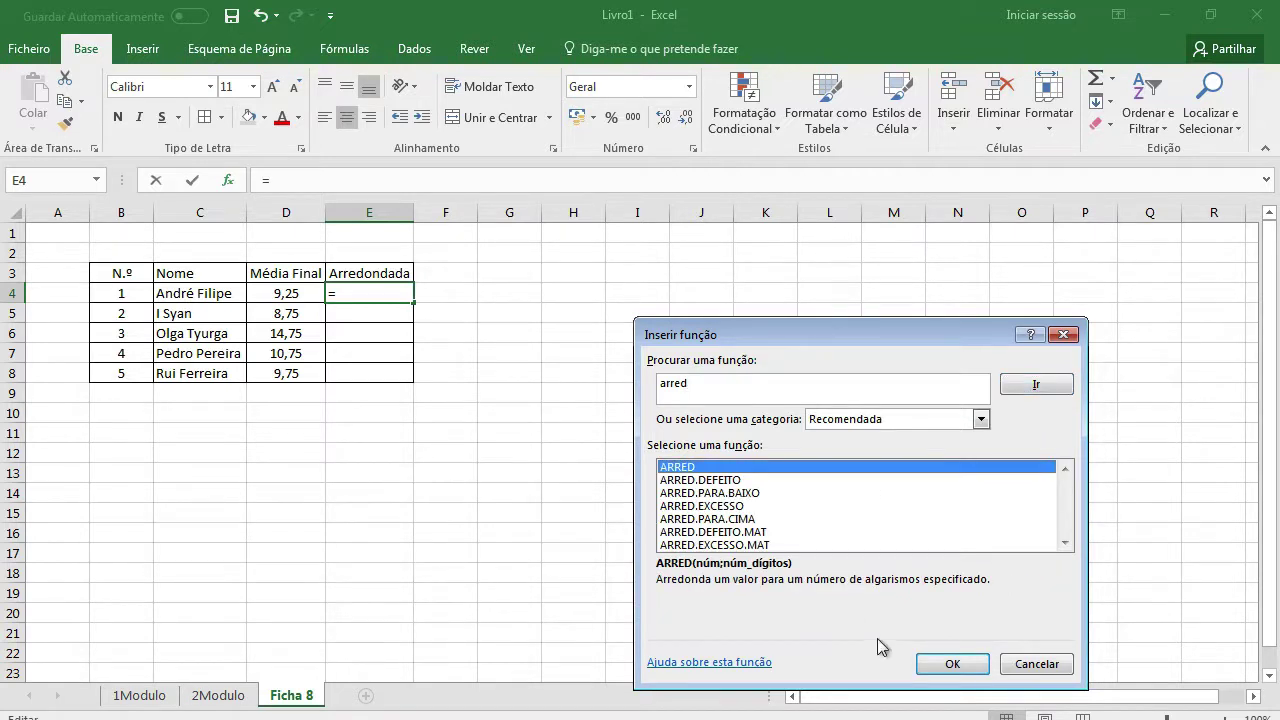
click(947, 667)
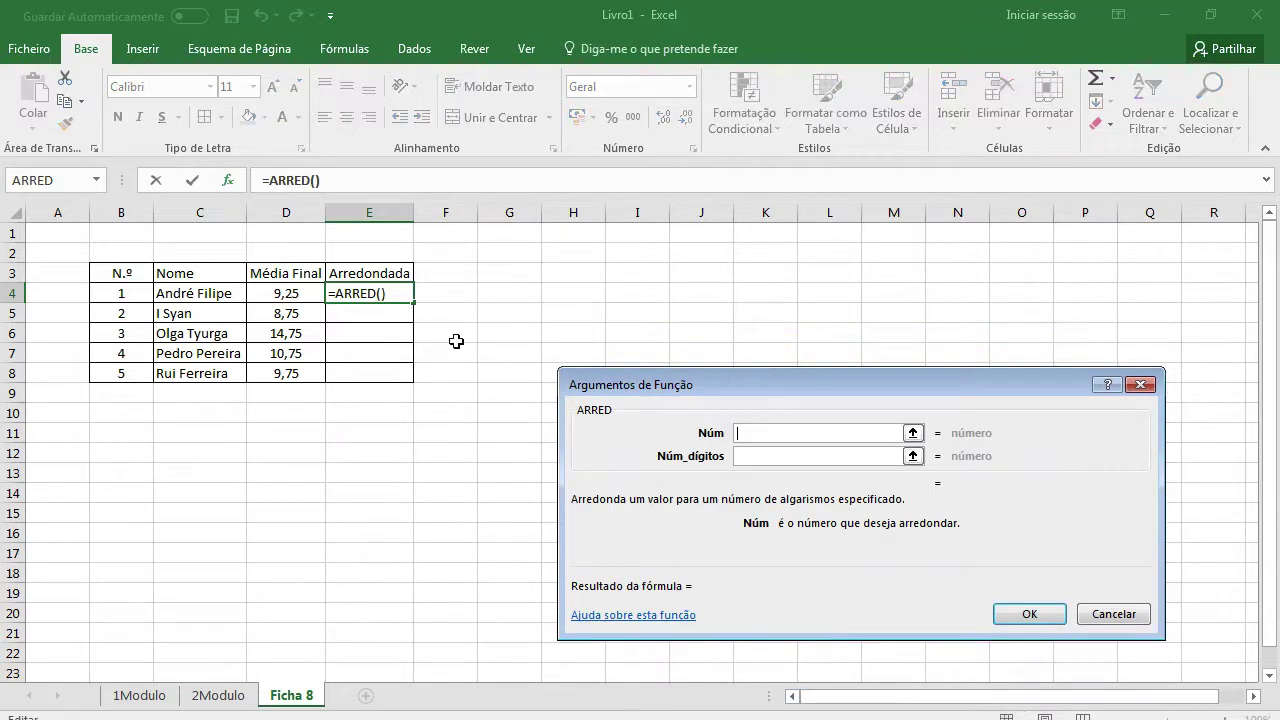
click(281, 293)
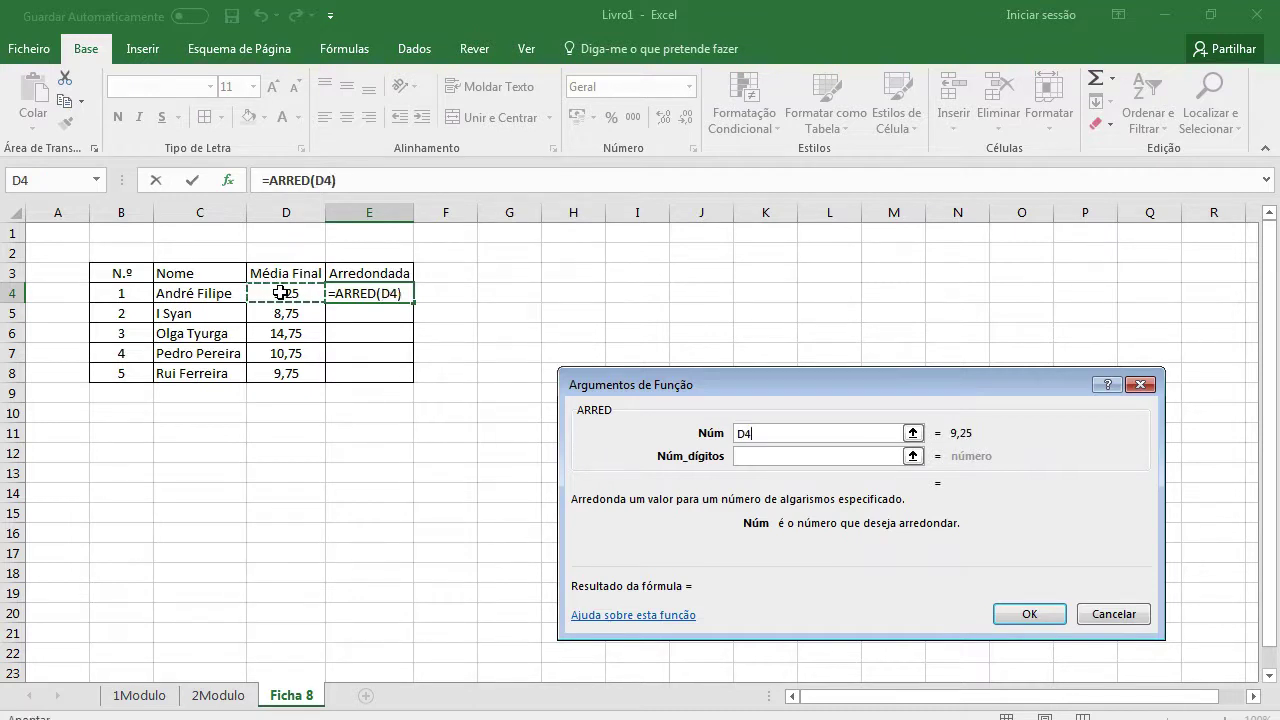
click(753, 454)
text(0)
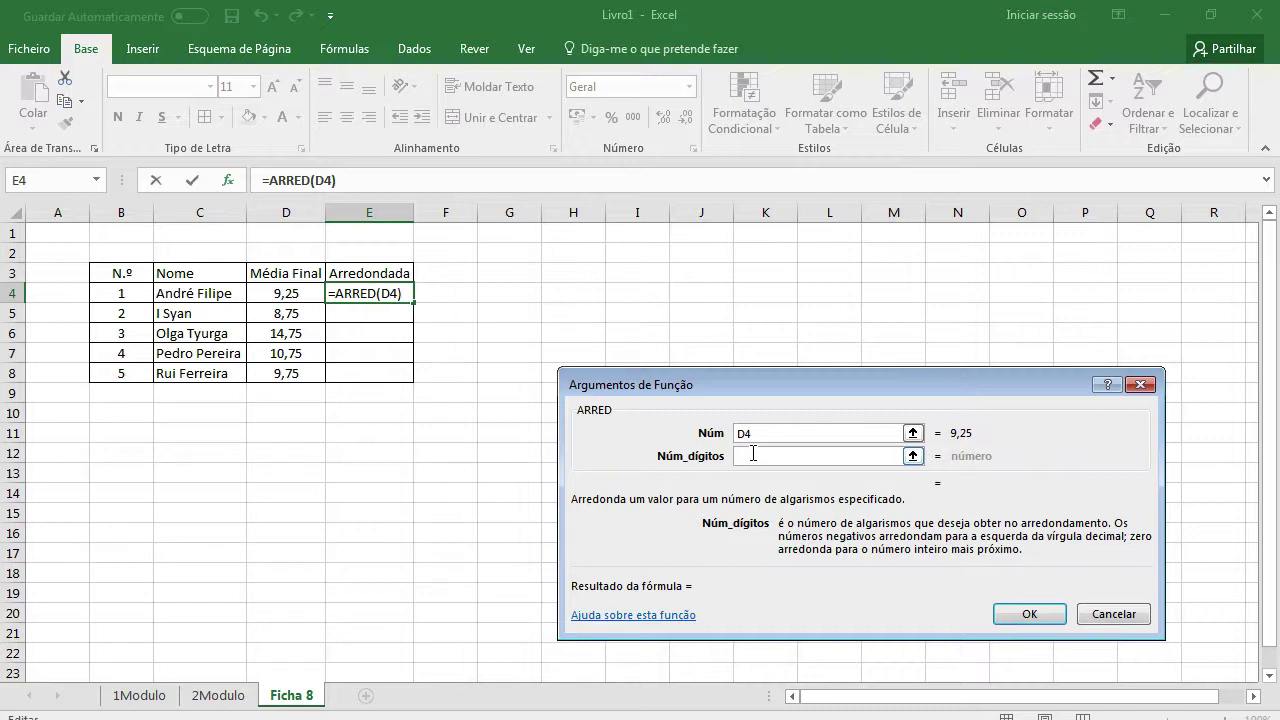
click(1030, 614)
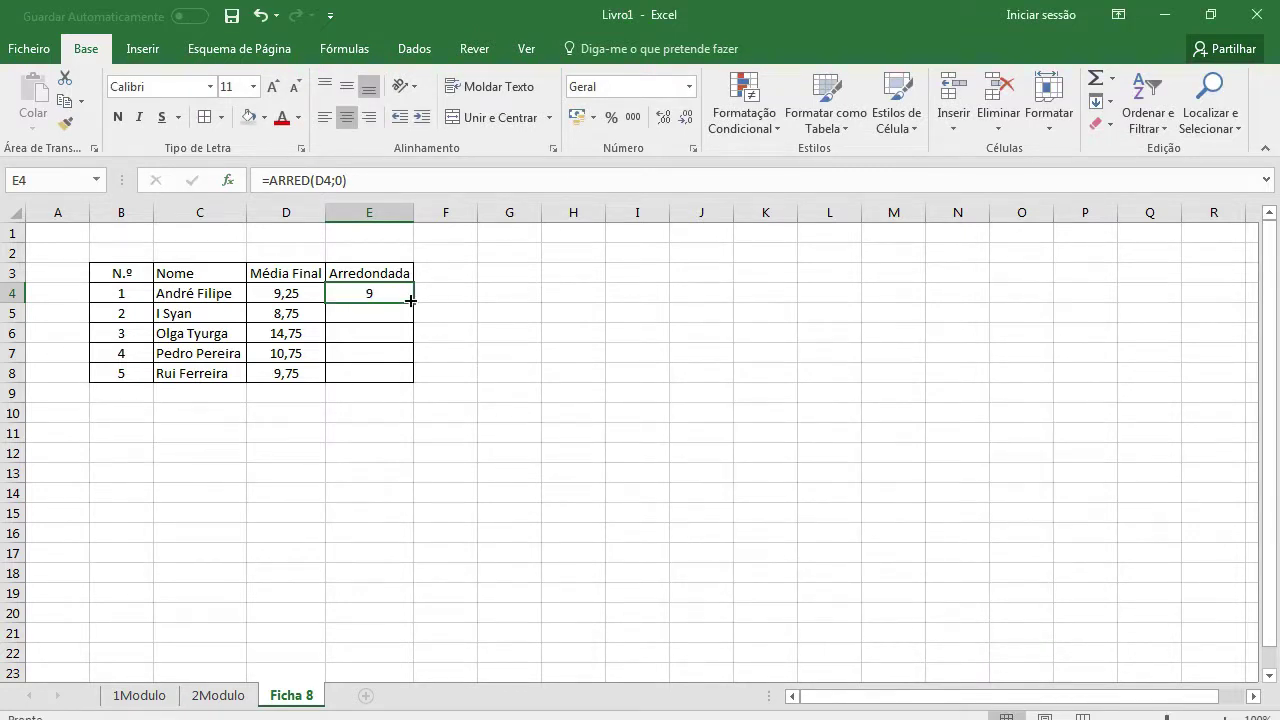
mouse_move(419, 311)
mouse_down()
mouse_move(432, 387)
mouse_move(416, 376)
mouse_up()
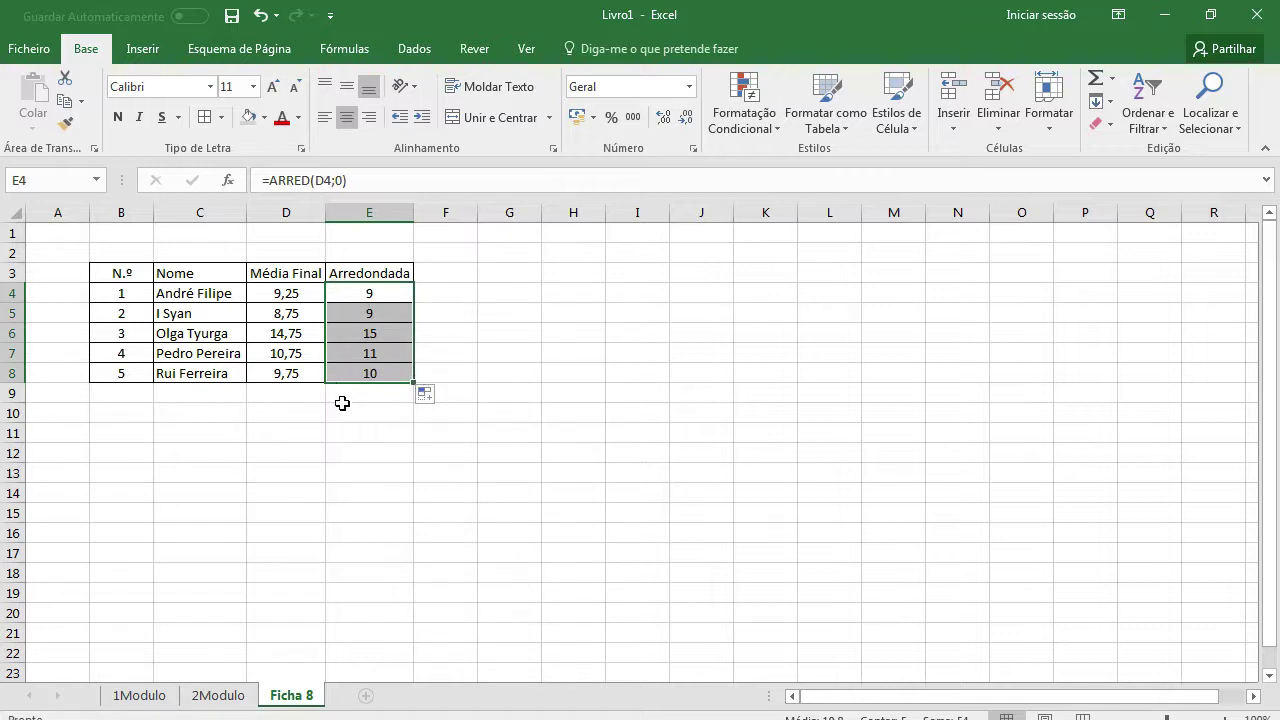